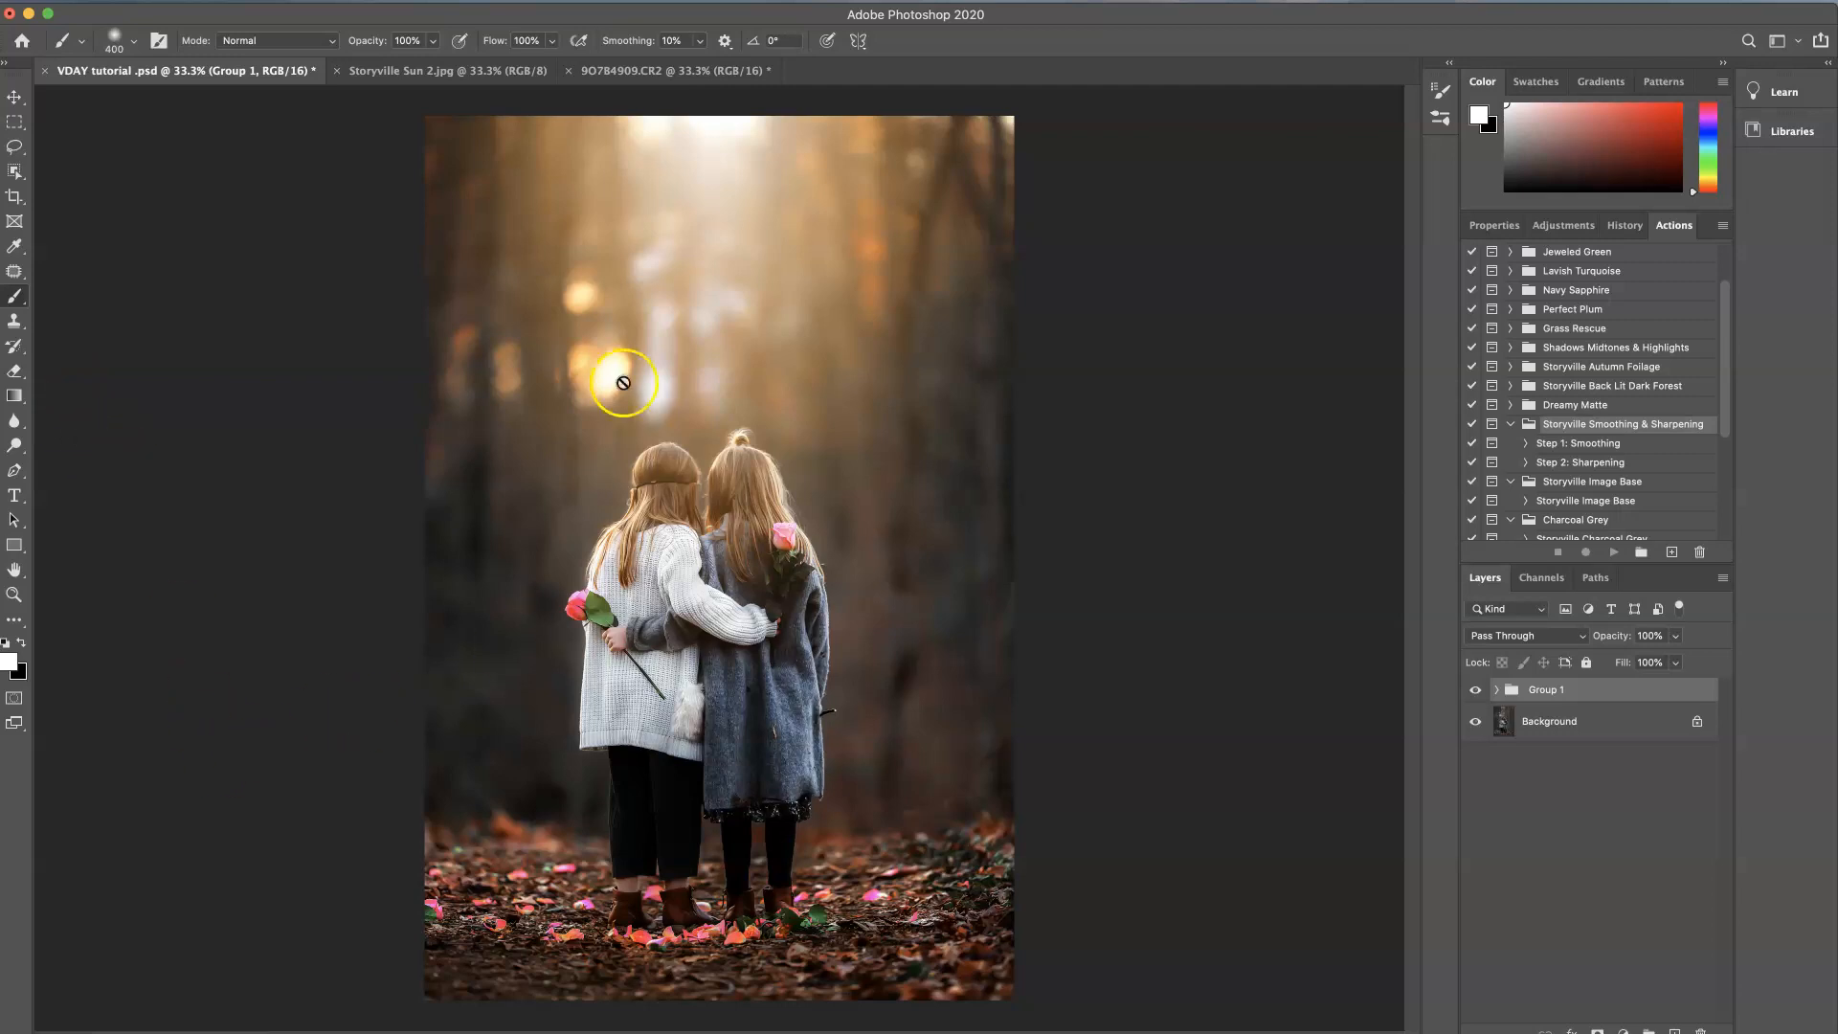
- Flip between the finished warm edit and the unedited 9O784909.CR2 original, ending on the original
{"action": "left_click", "coordinate": [670, 69]}
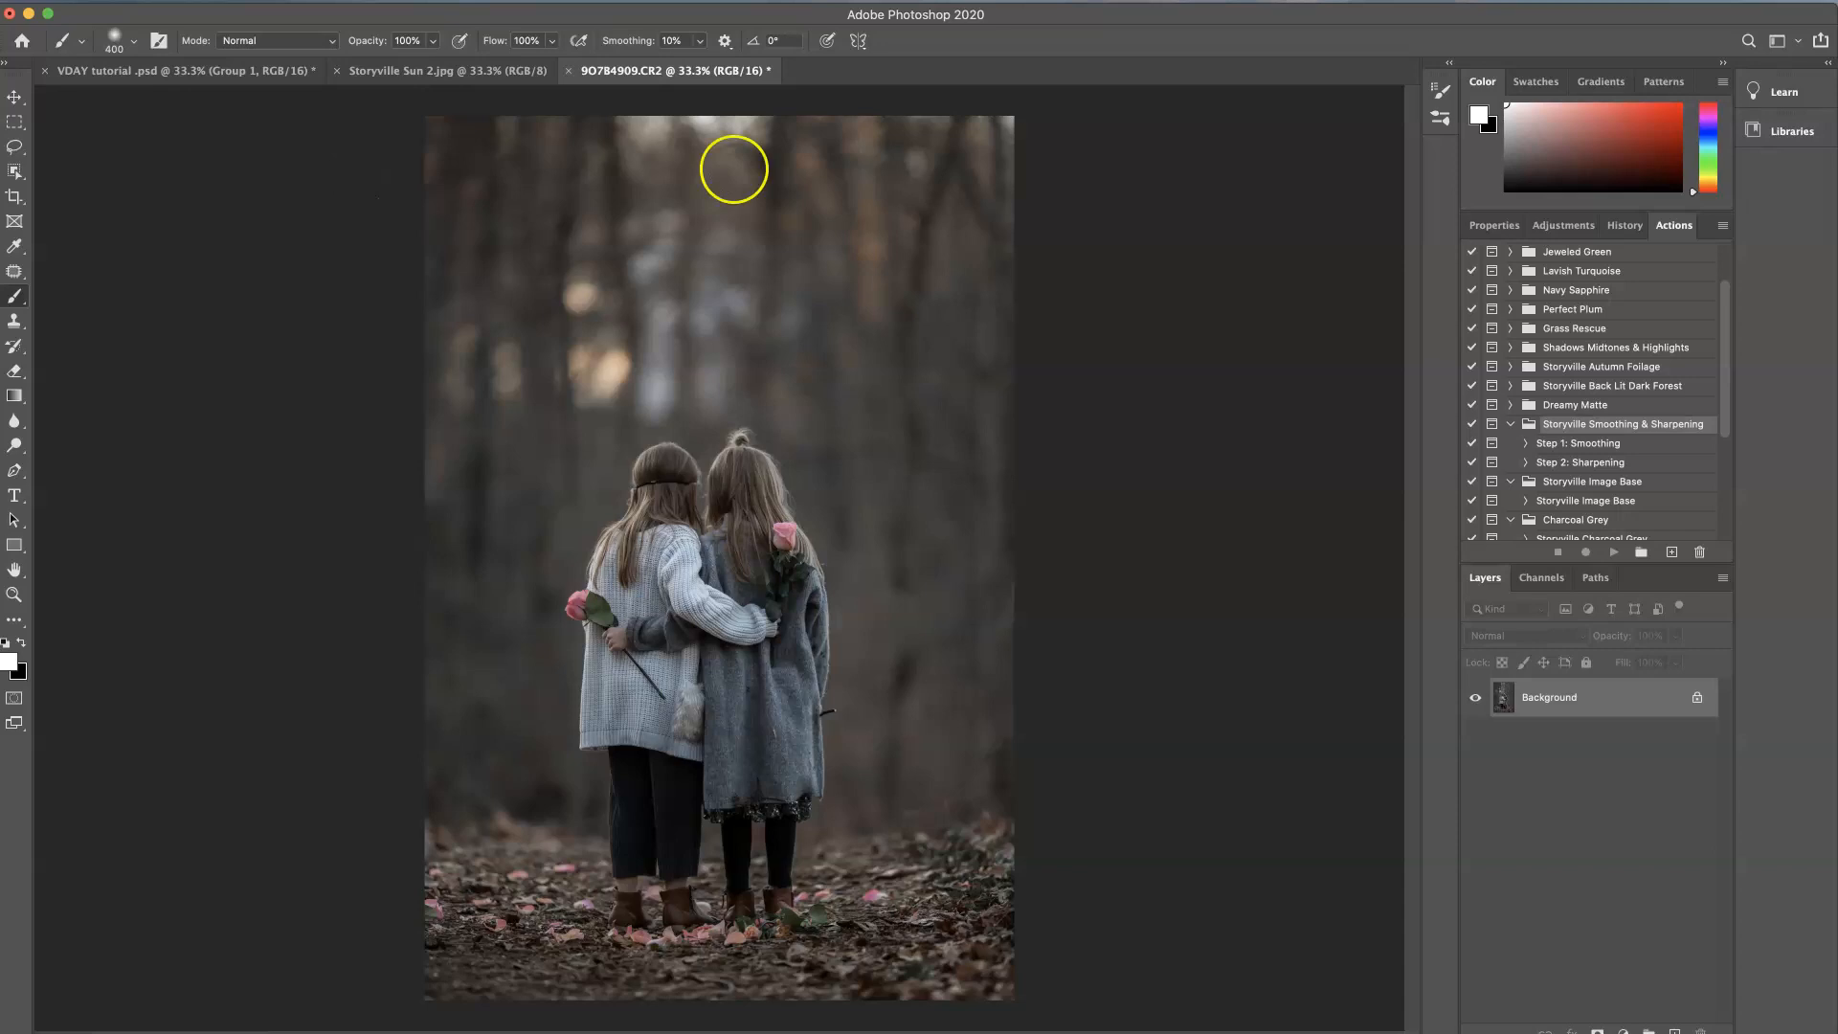
{"action": "left_click", "coordinate": [234, 70]}
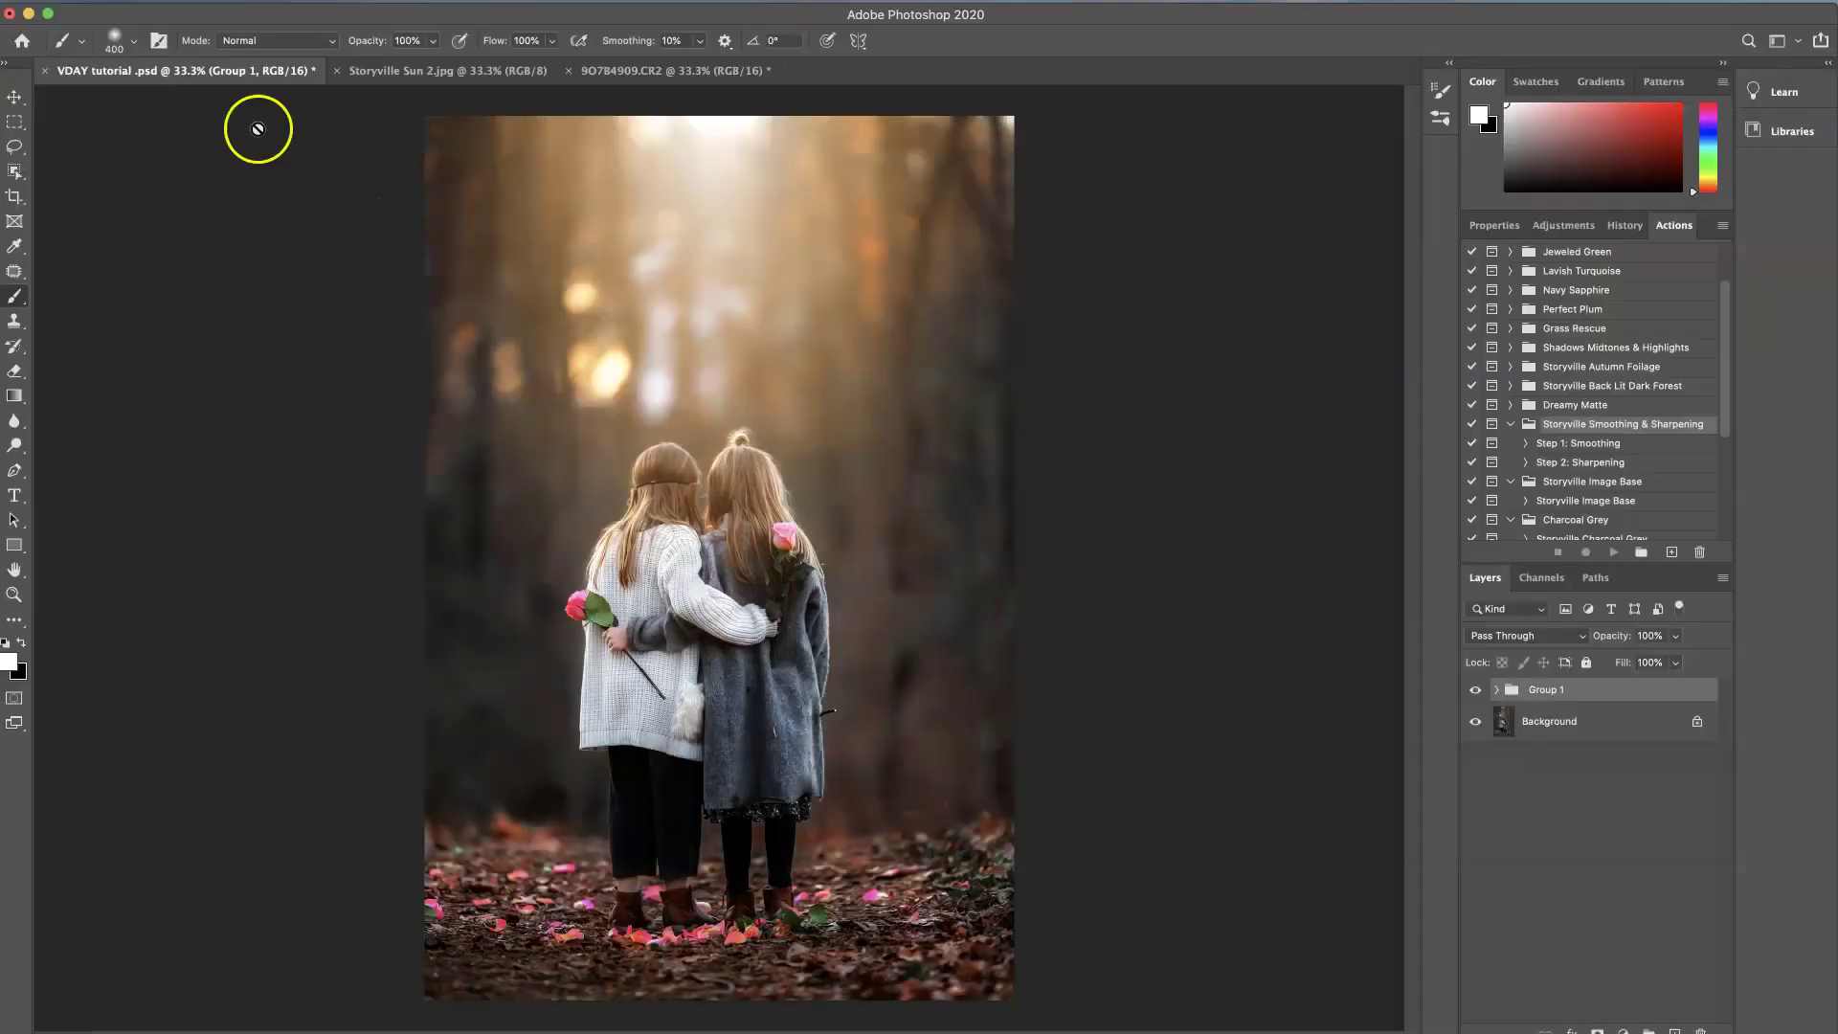
{"action": "left_click", "coordinate": [687, 69]}
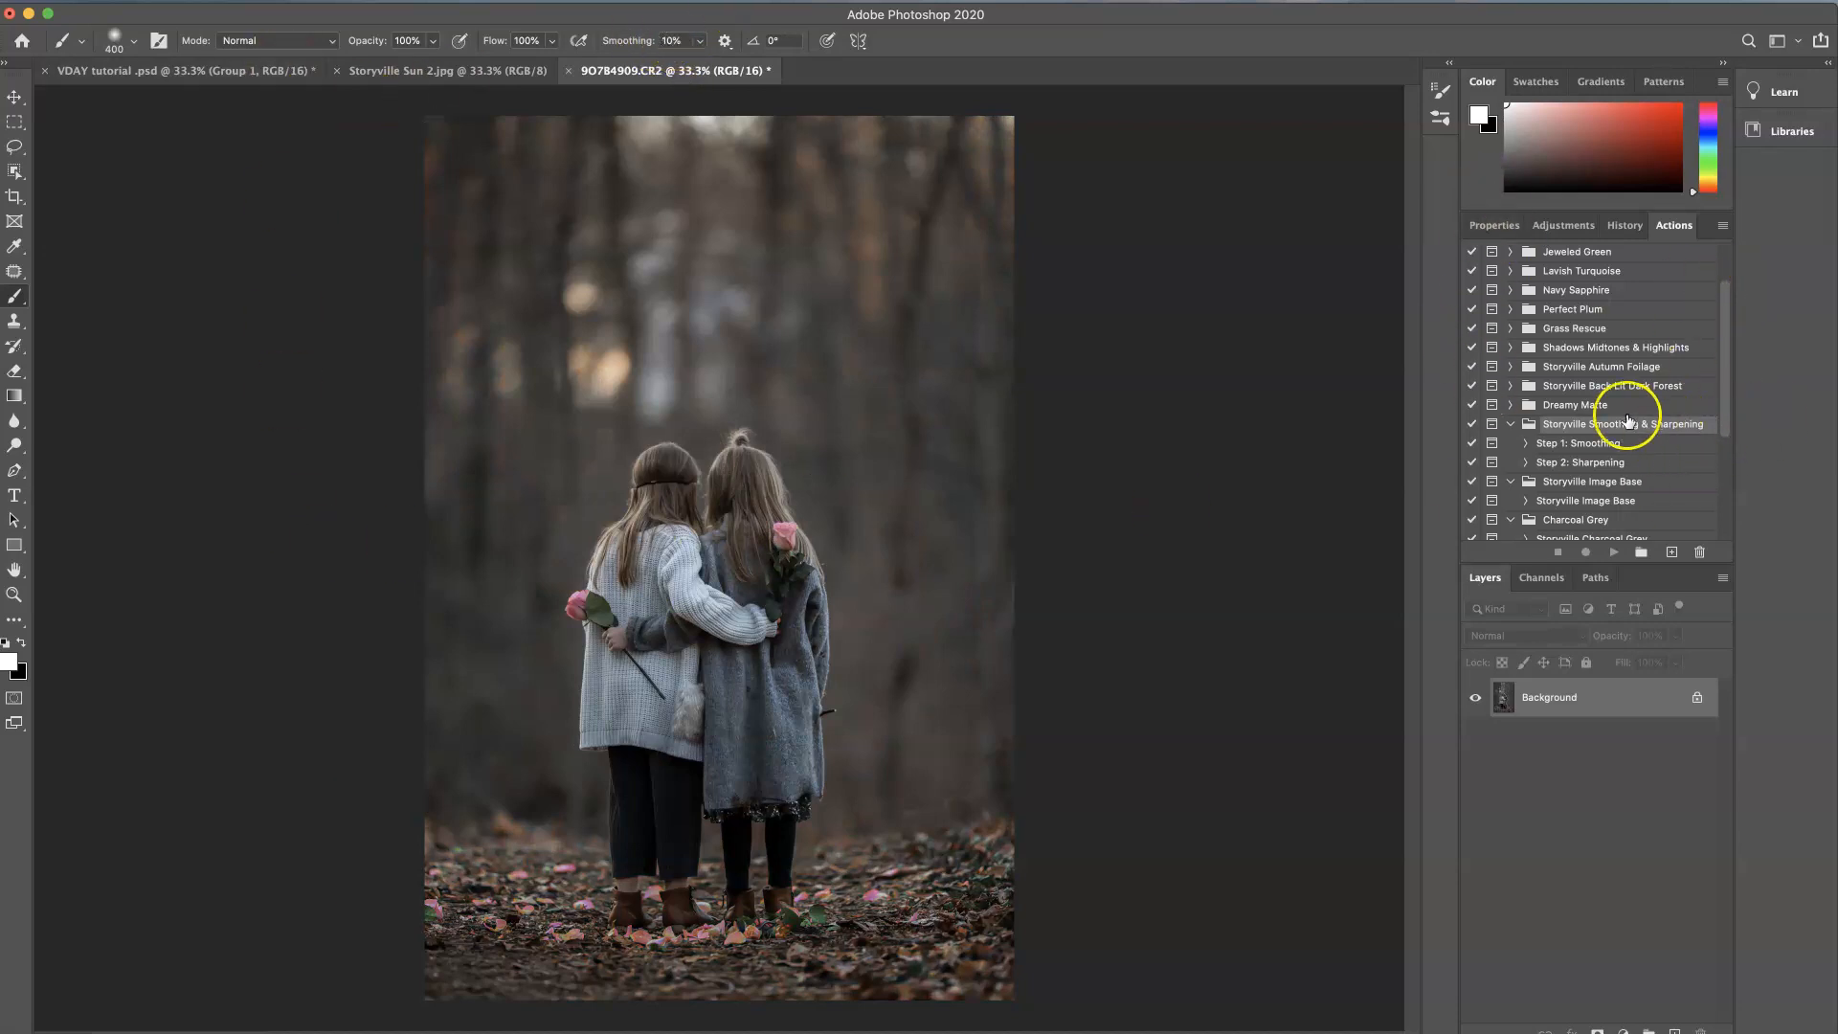
- Run the Step 1: Smoothing action on the photo, continuing past its messages
{"action": "left_click", "coordinate": [1605, 443]}
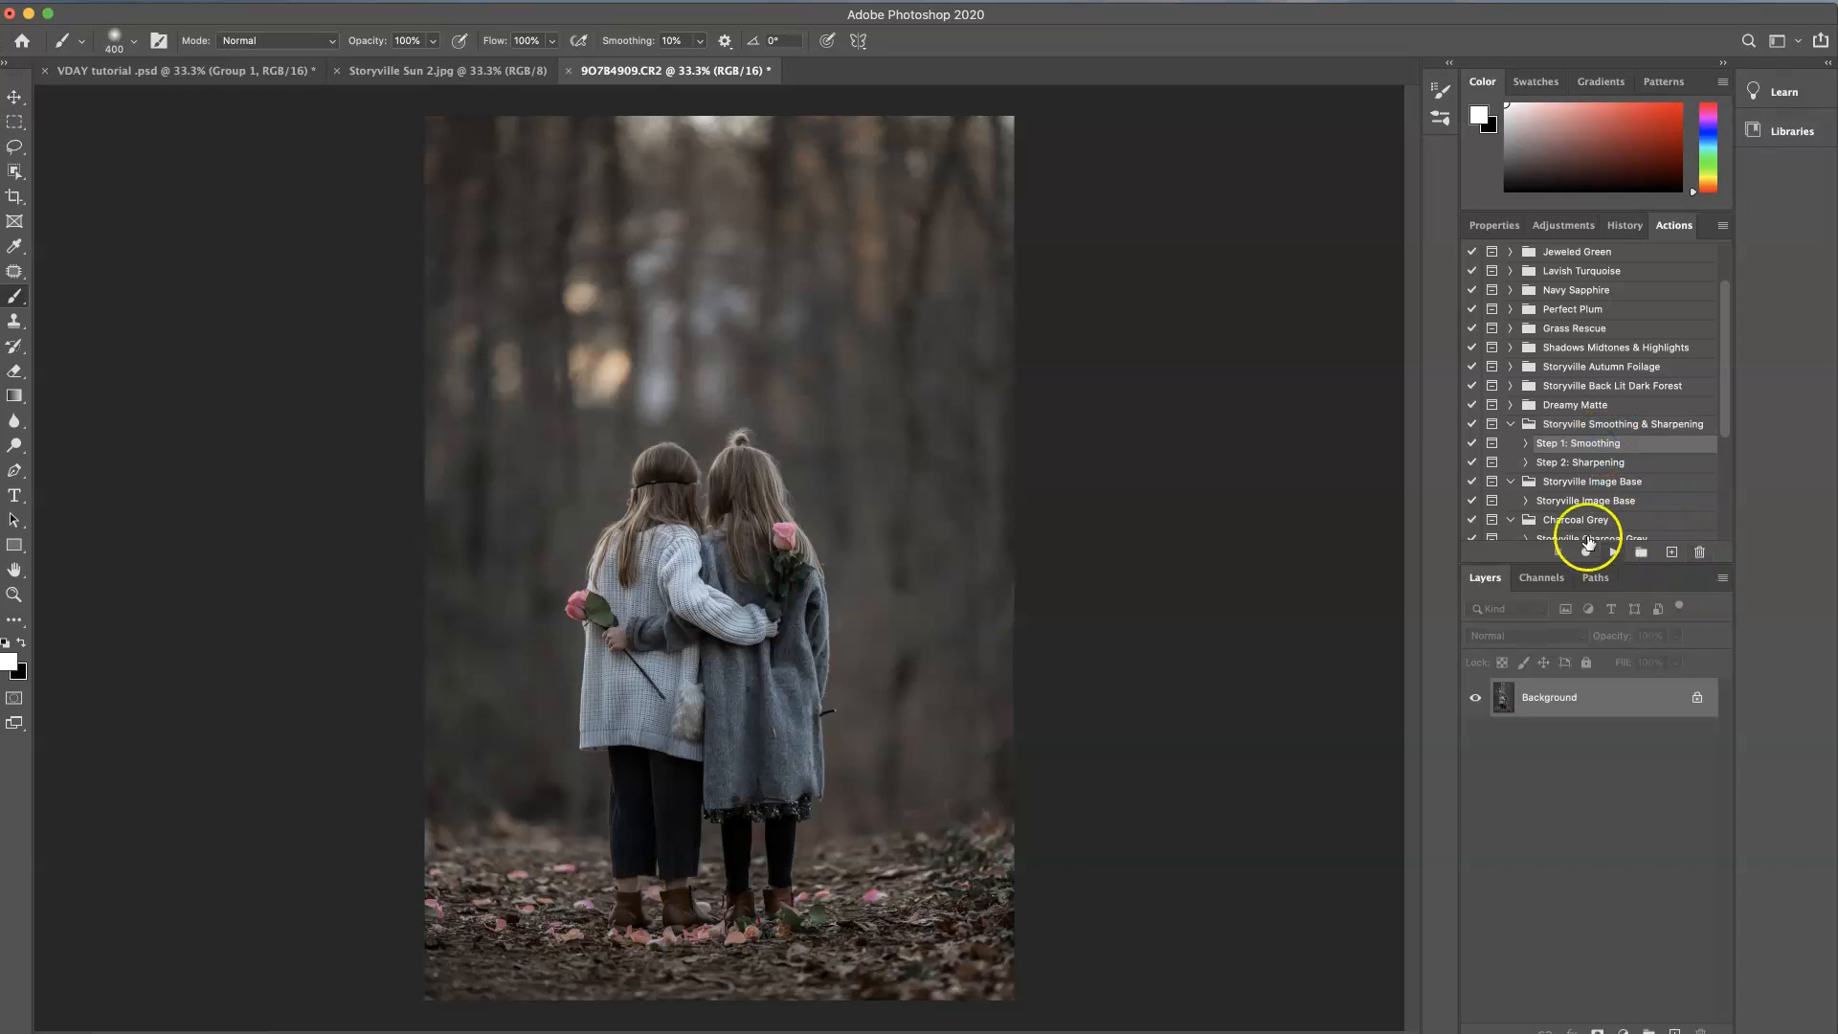
{"action": "left_click", "coordinate": [1615, 552]}
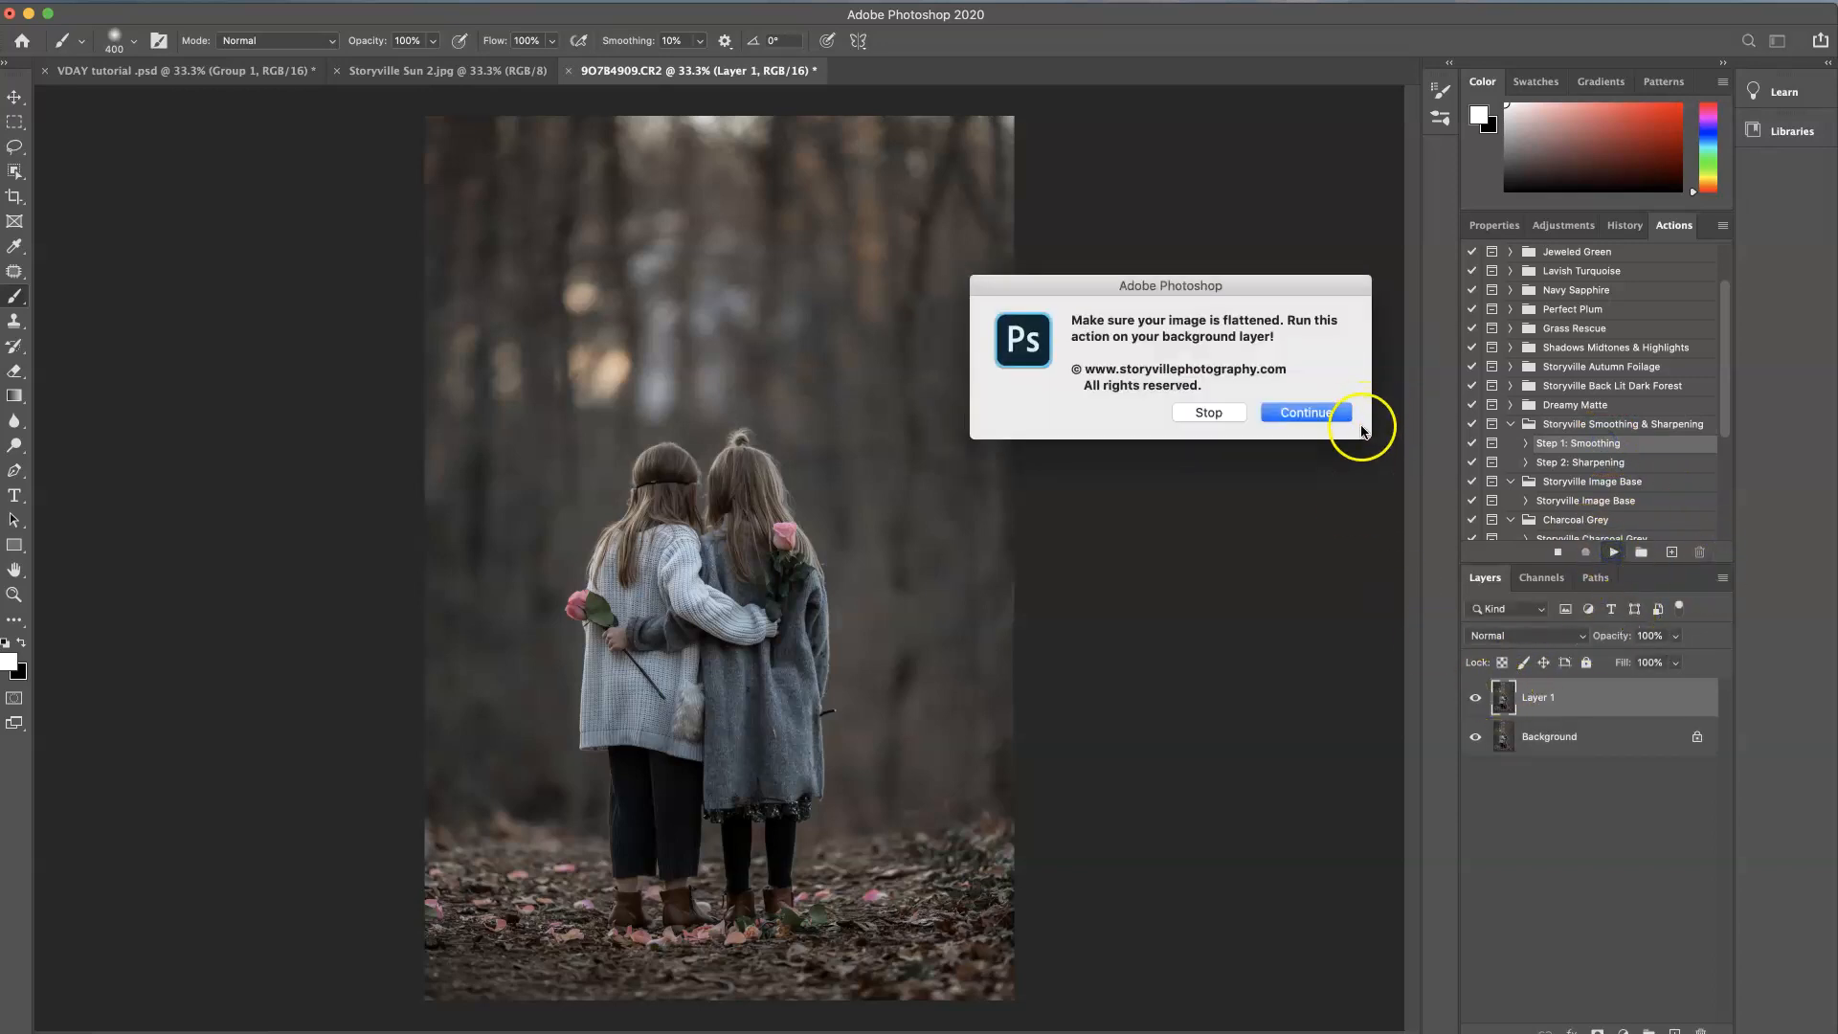
{"action": "left_click", "coordinate": [1330, 413]}
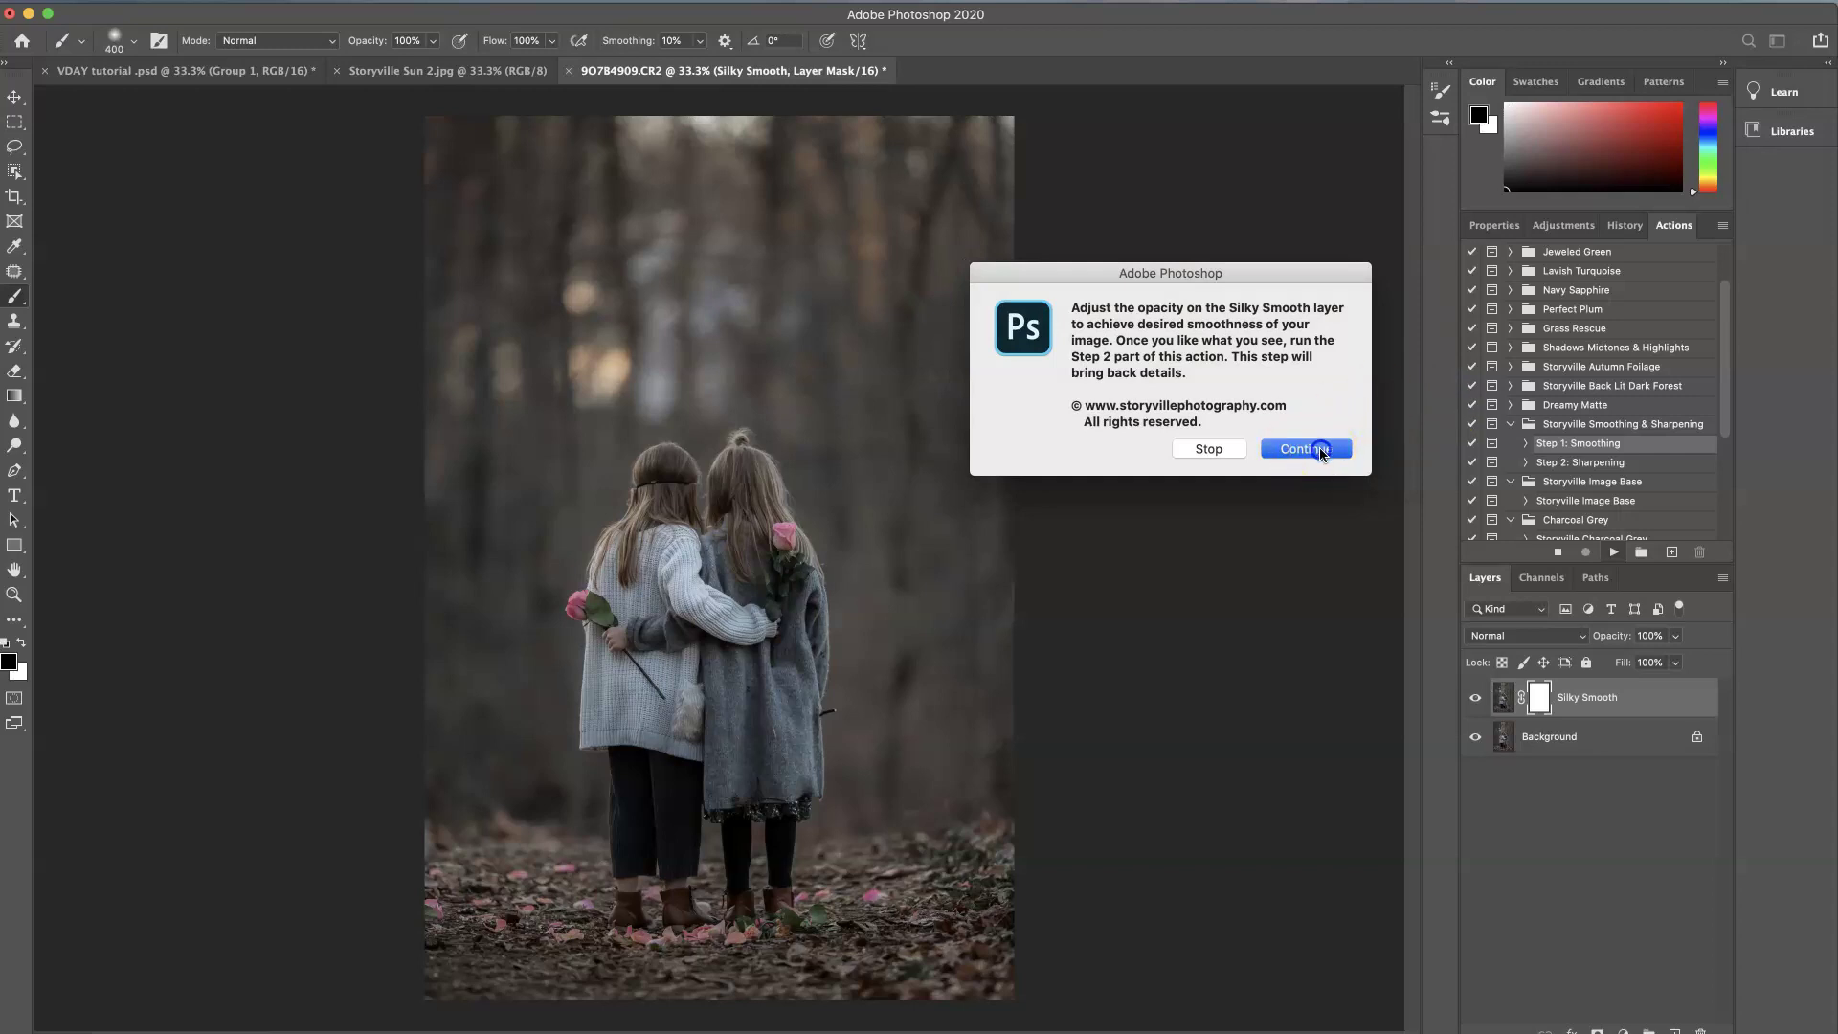
{"action": "left_click", "coordinate": [1319, 451]}
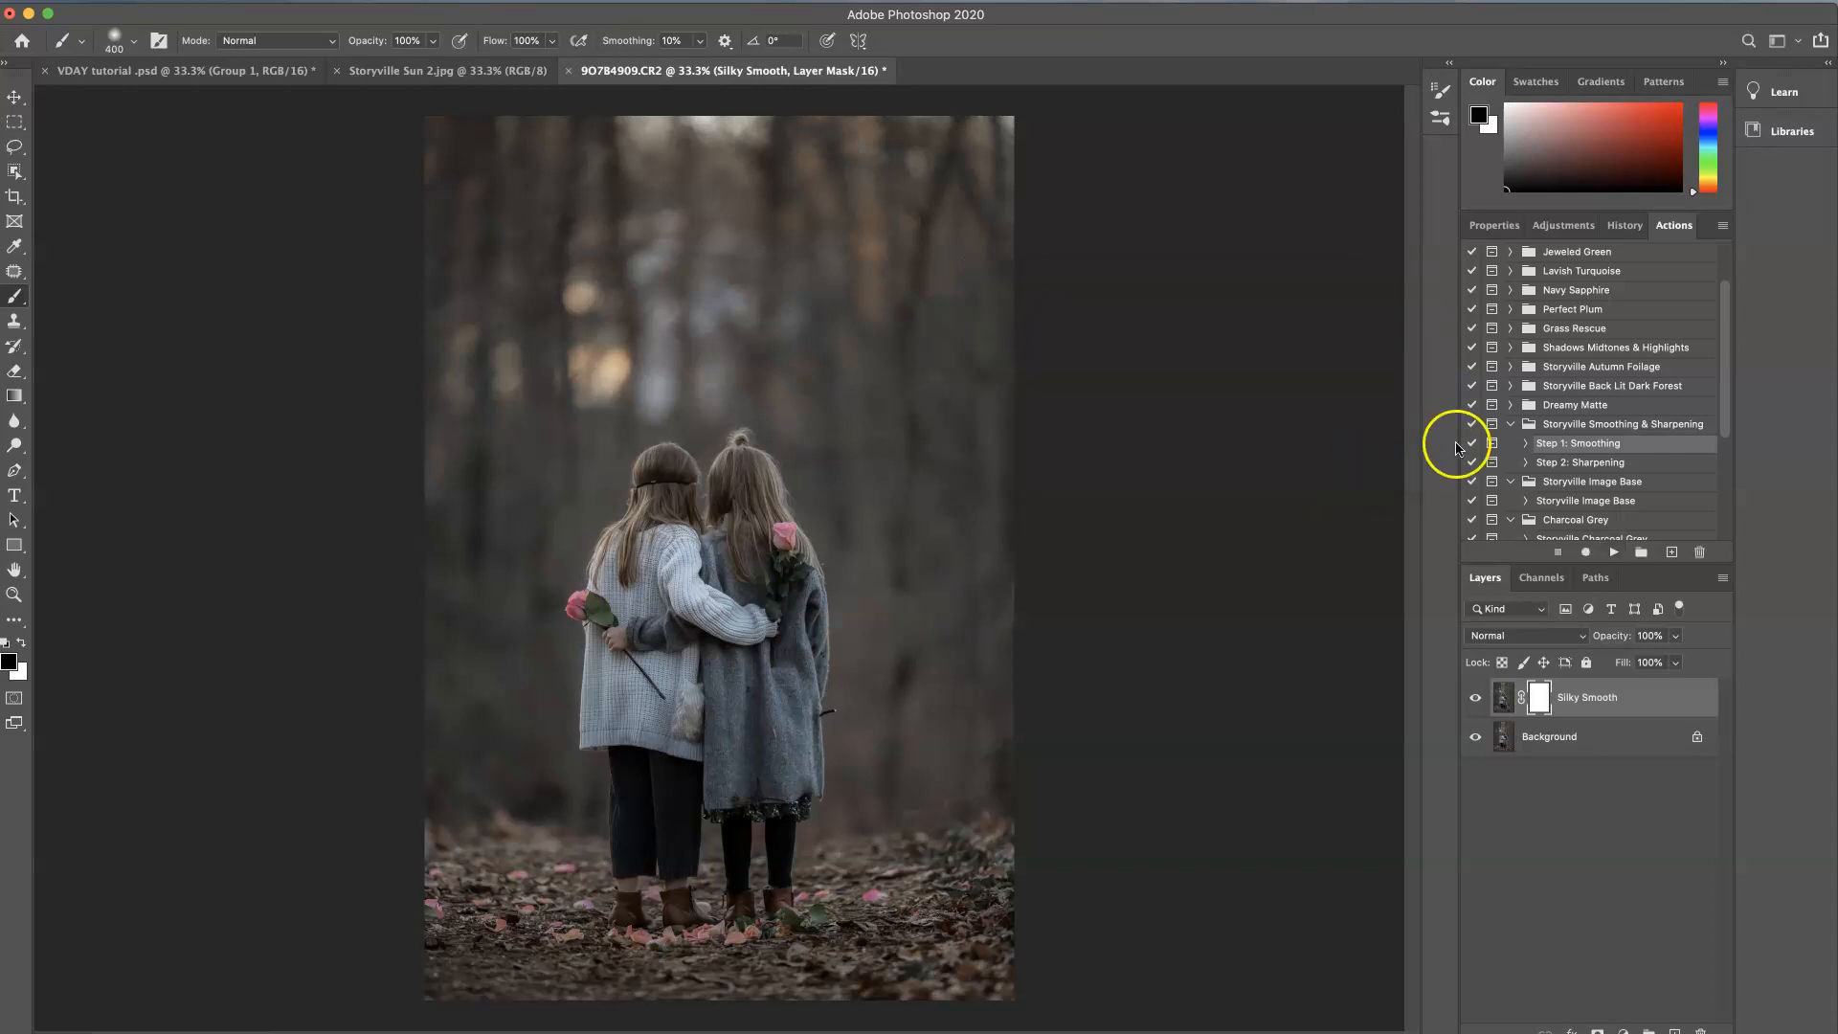
- Run the Step 2: Sharpening action, then flatten everything into a single background layer
{"action": "left_click", "coordinate": [1591, 462]}
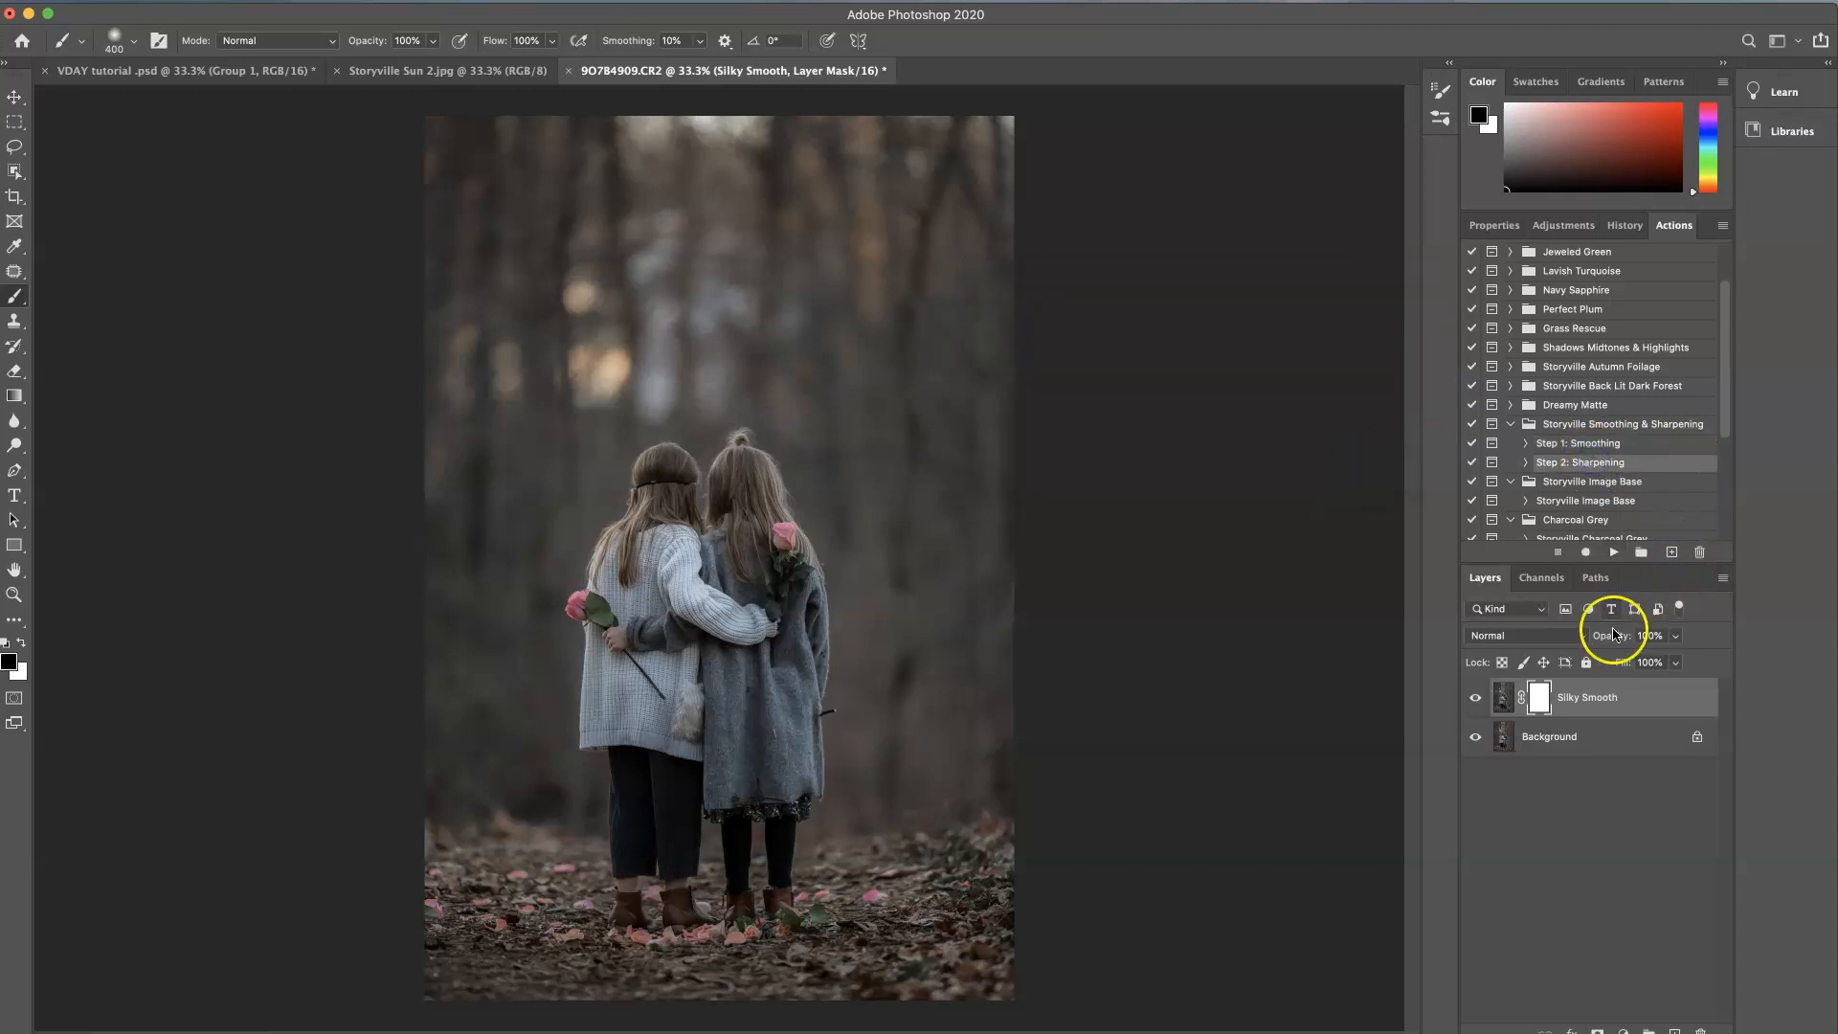
{"action": "left_click", "coordinate": [1612, 551]}
{"action": "left_click", "coordinate": [1303, 423]}
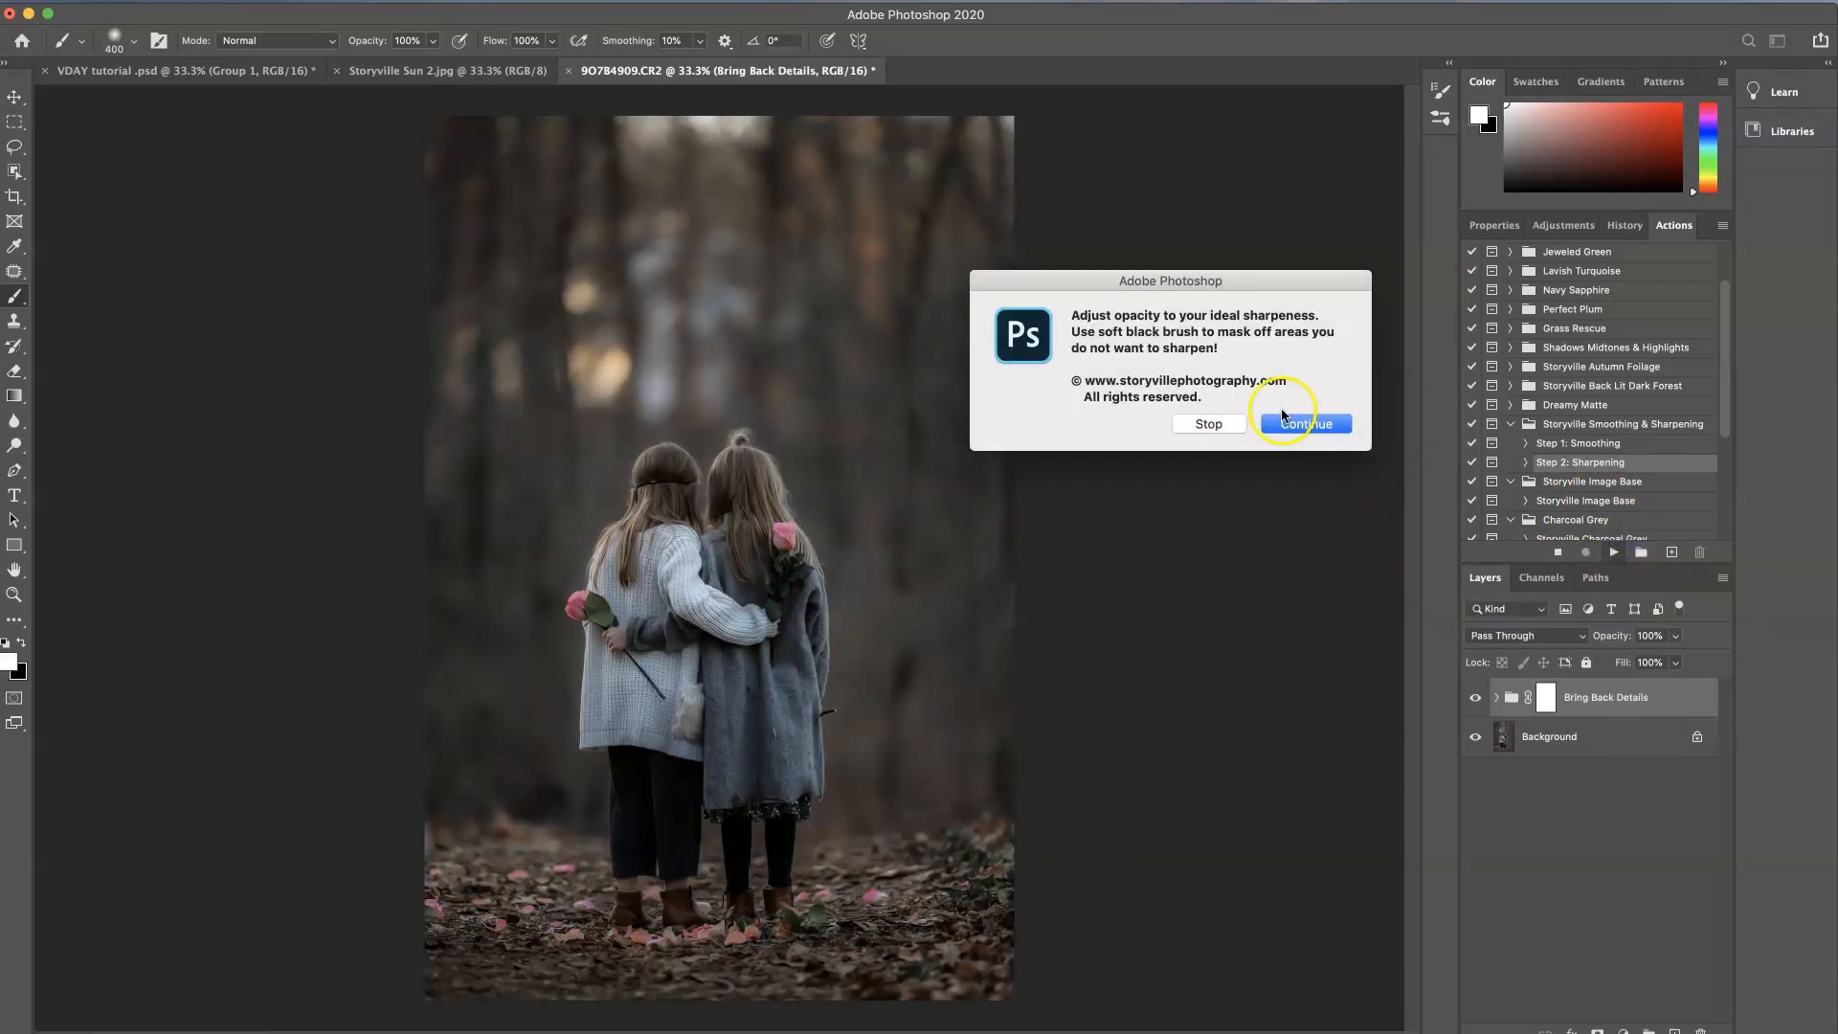
{"action": "left_click", "coordinate": [1302, 428]}
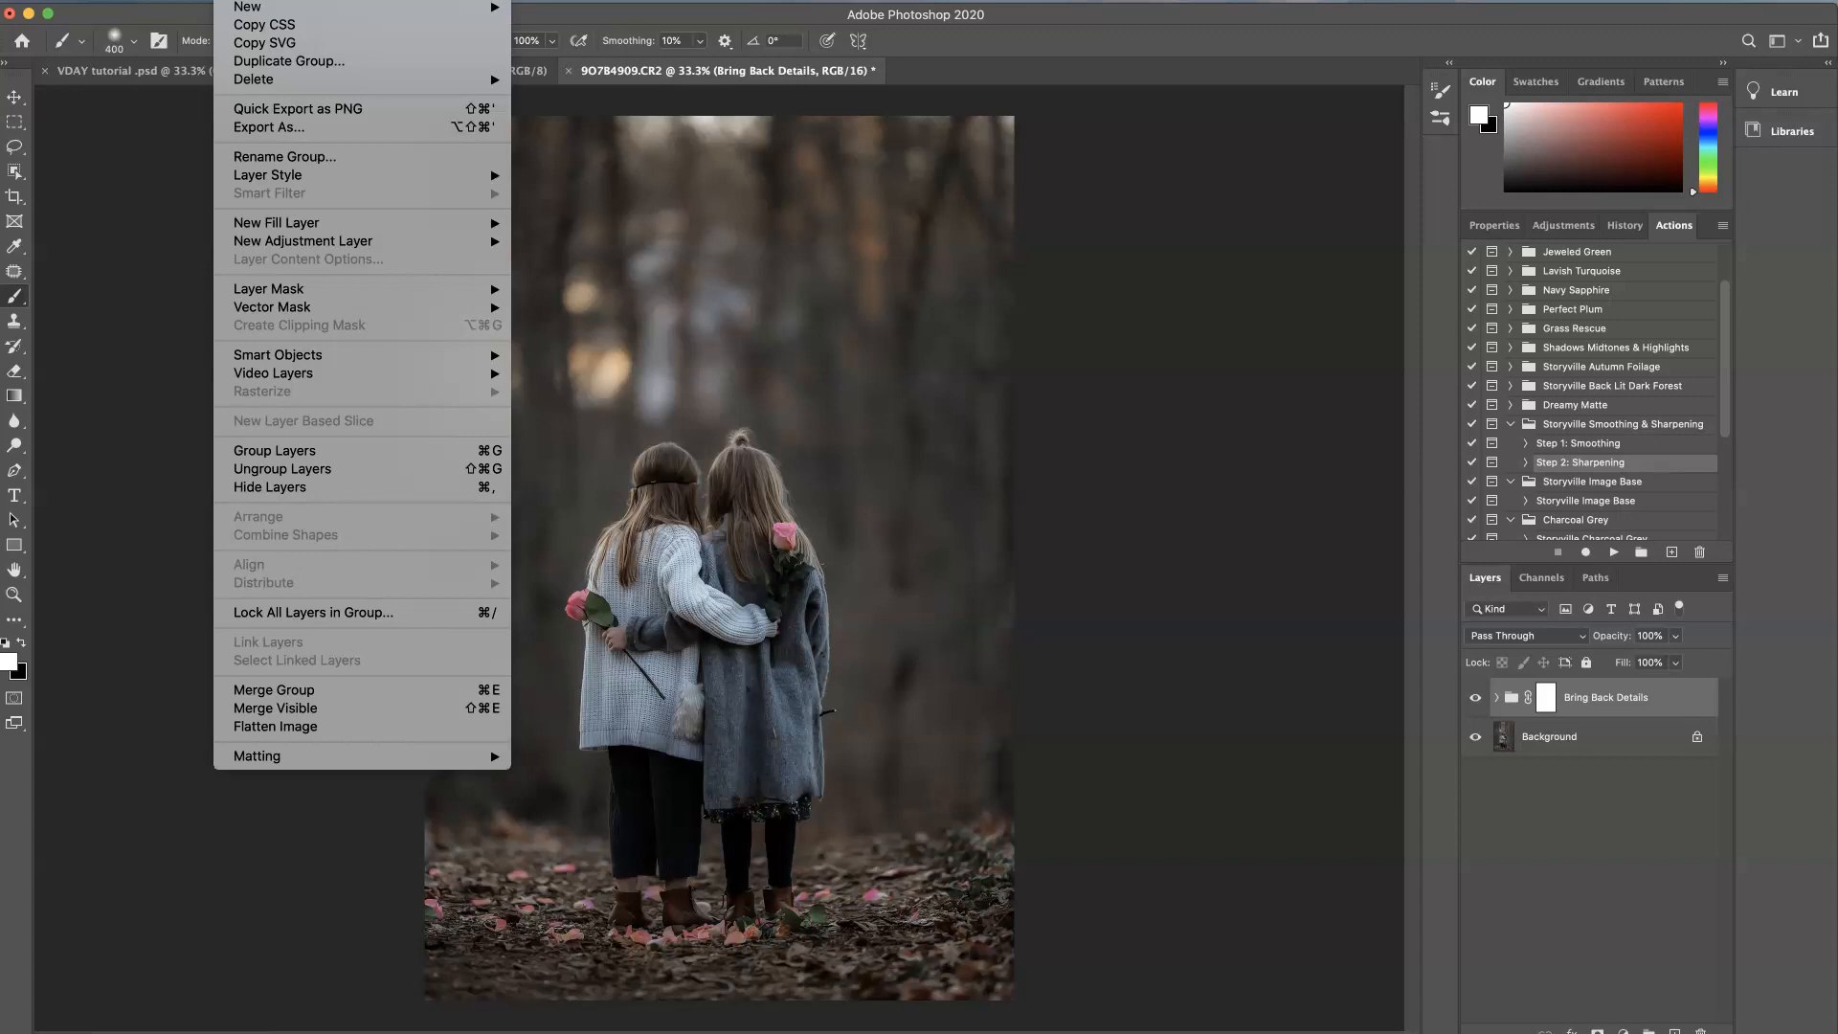
{"action": "left_click", "coordinate": [275, 728]}
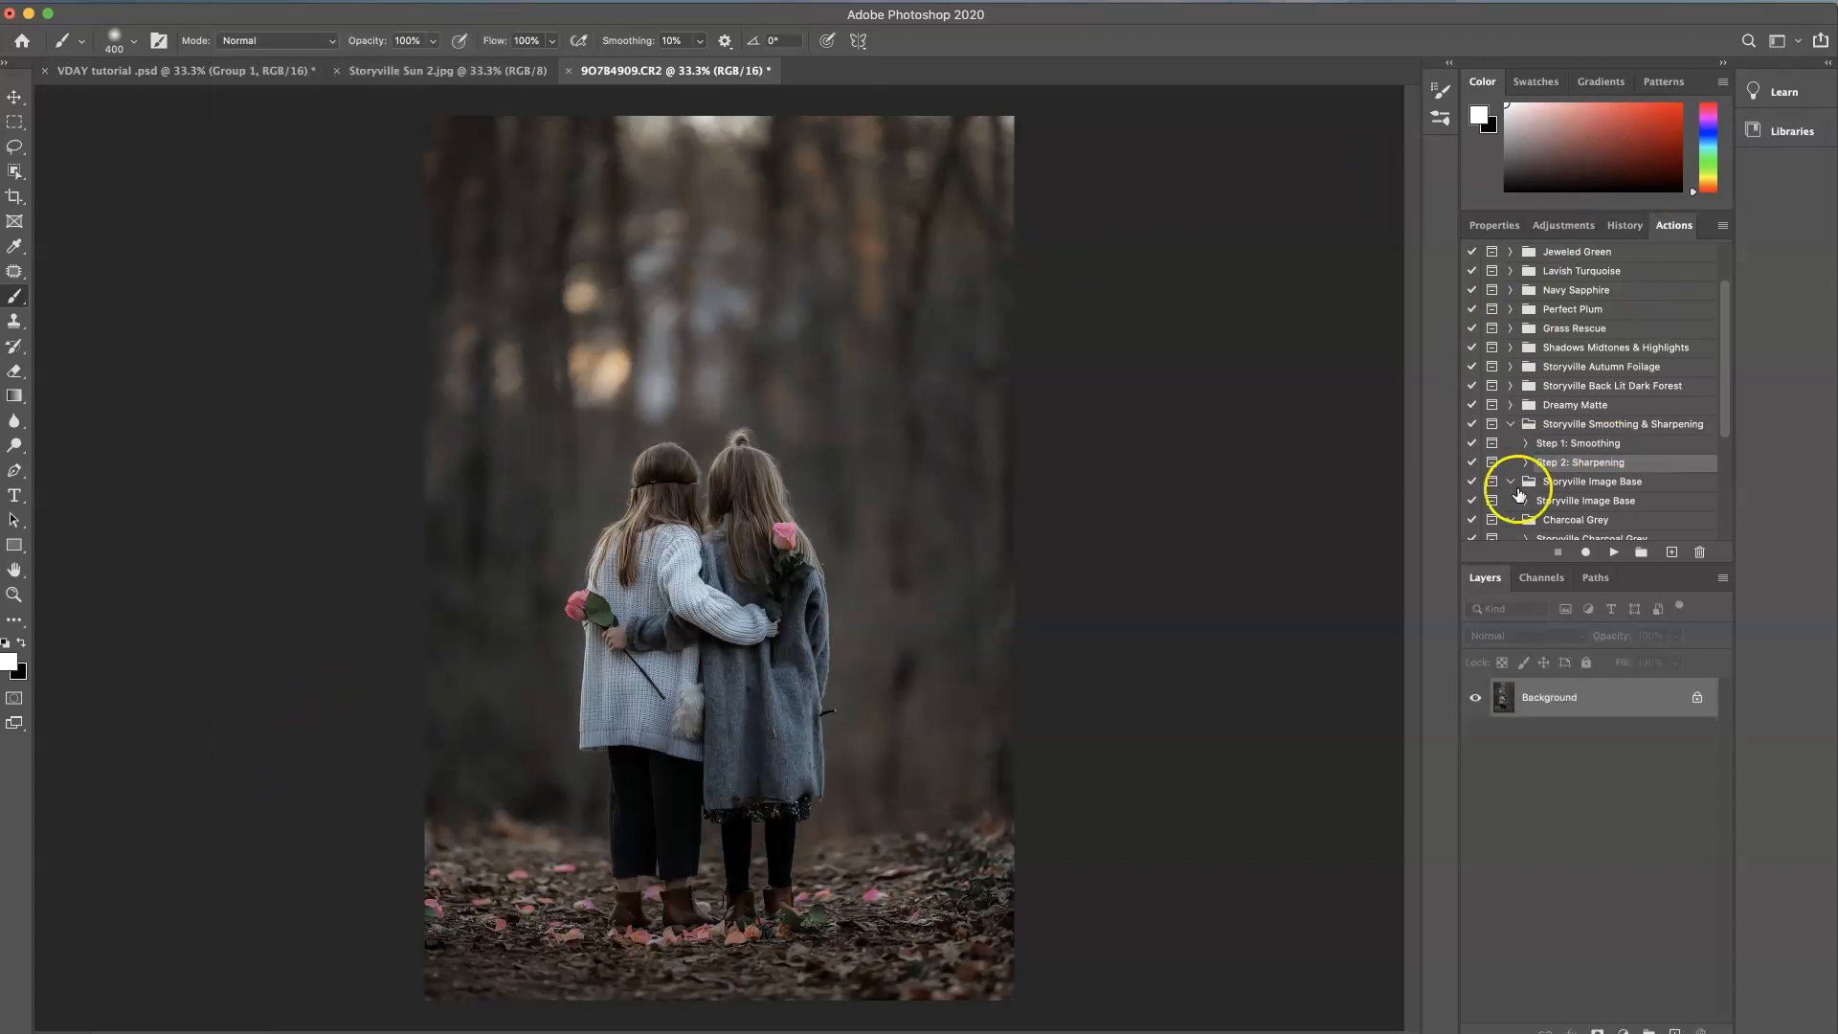
- Run the Storyville Image Base action, continuing past its messages and rasterizing the Darken Edges fill
{"action": "left_click", "coordinate": [1597, 500]}
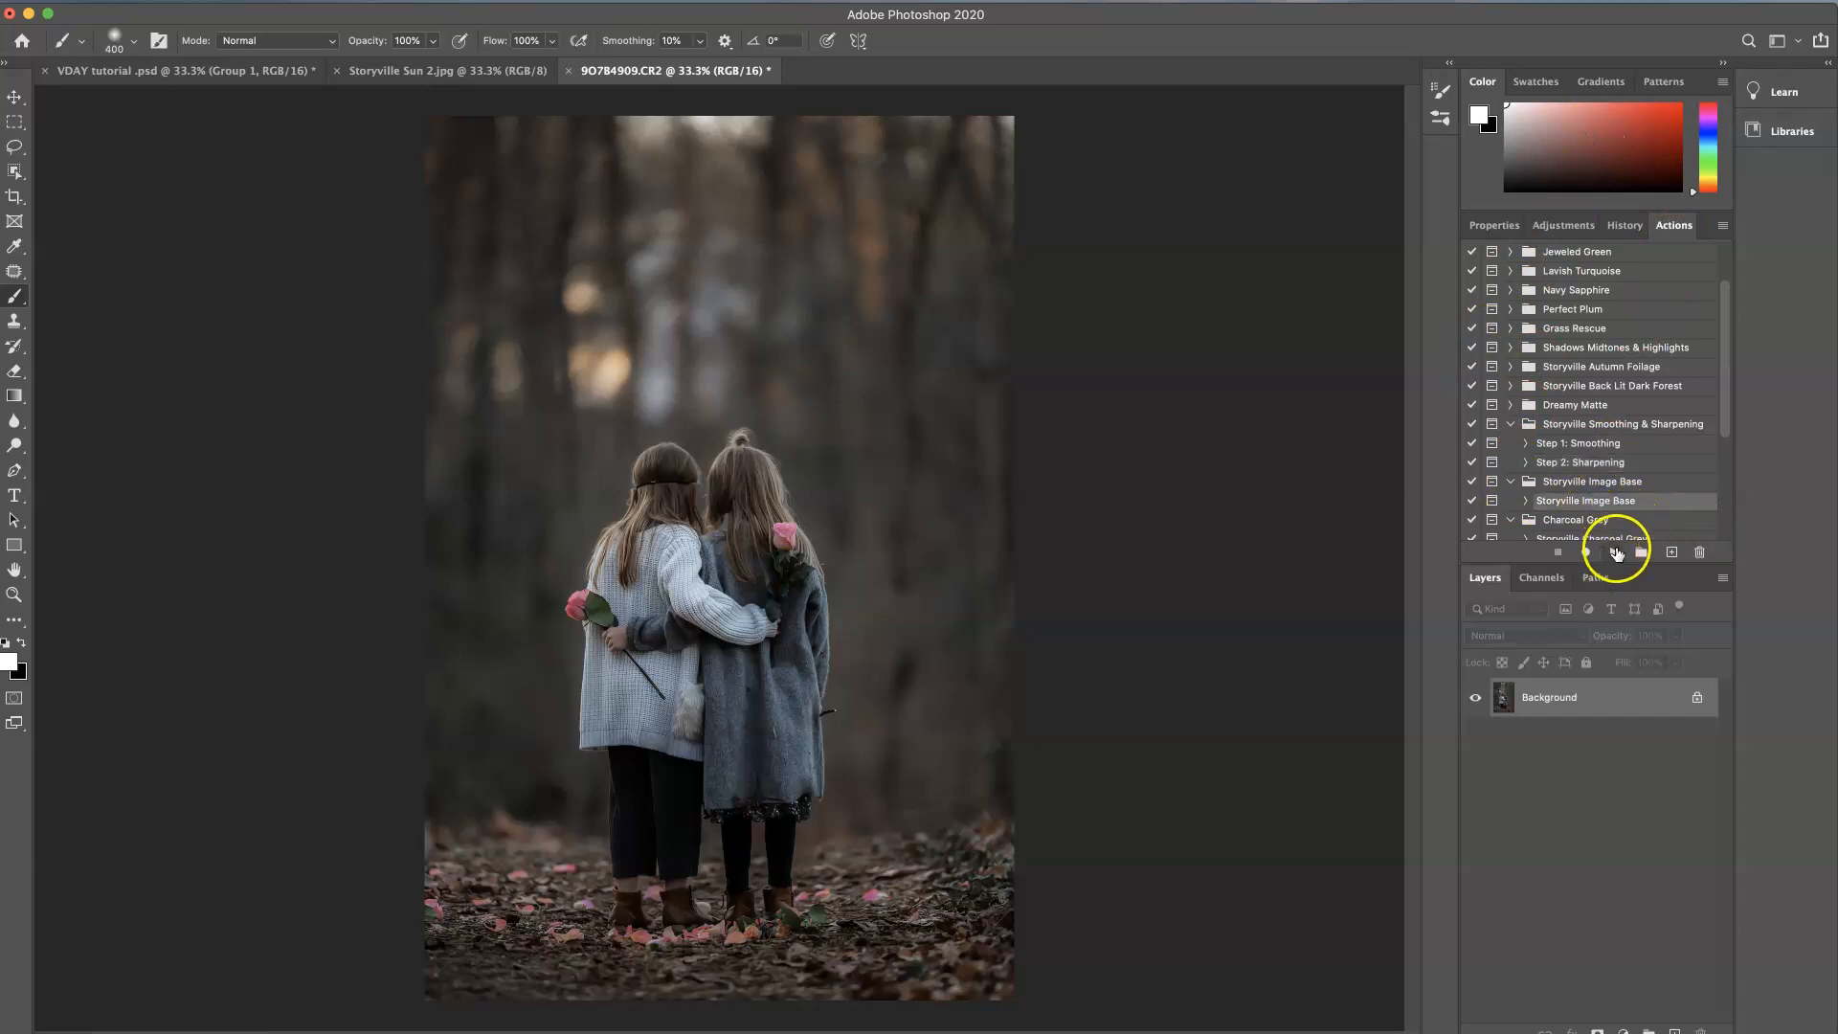
{"action": "left_click", "coordinate": [1618, 552]}
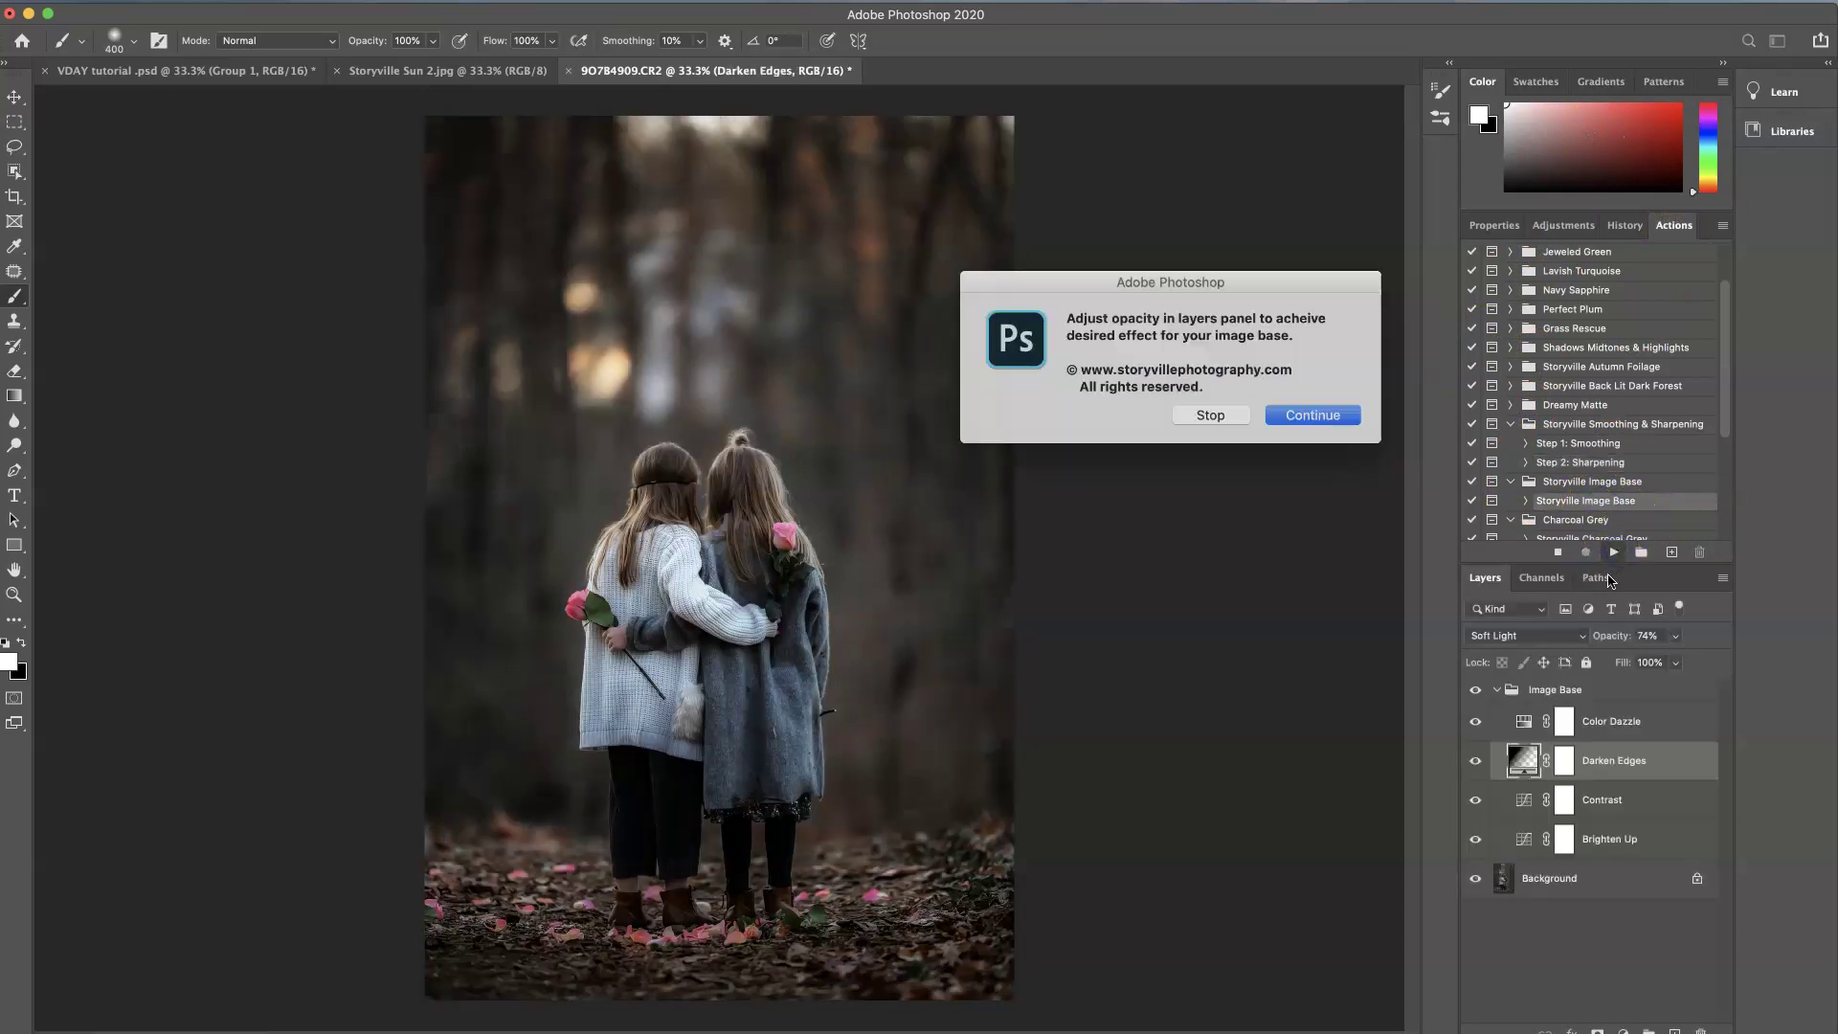
{"action": "left_click", "coordinate": [1335, 412]}
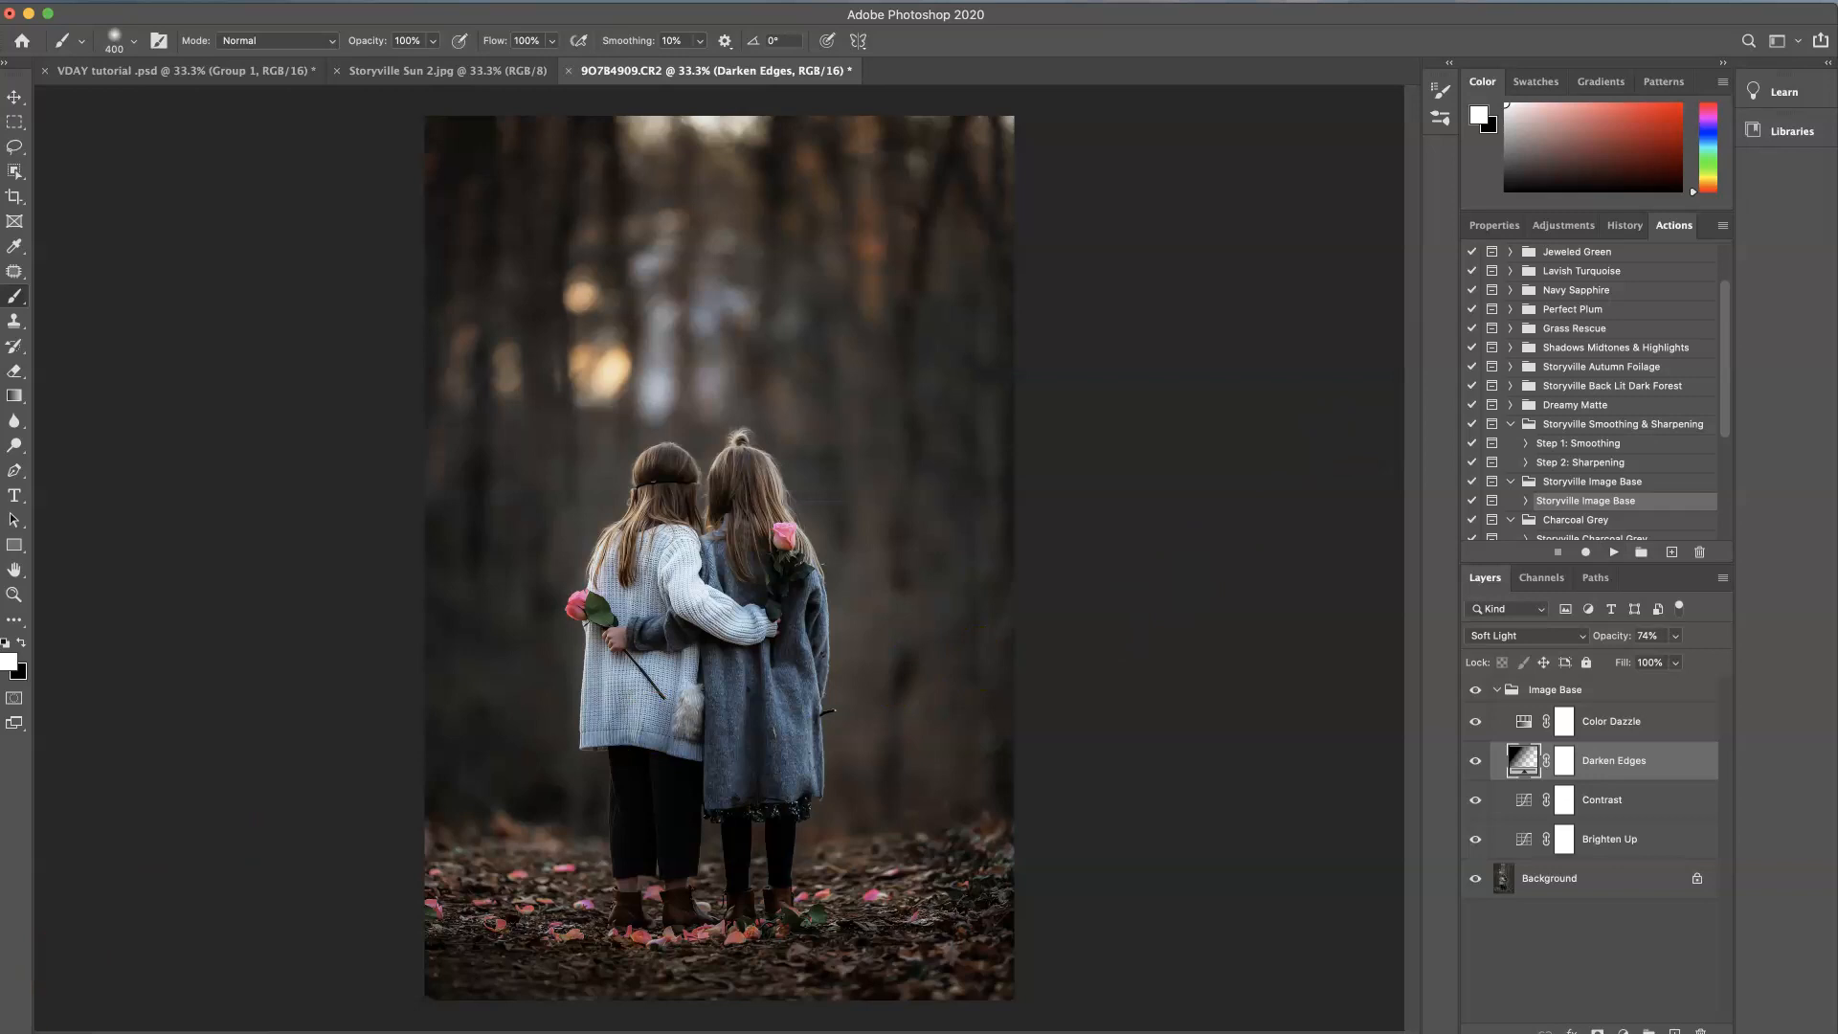
{"action": "left_click", "coordinate": [1246, 474]}
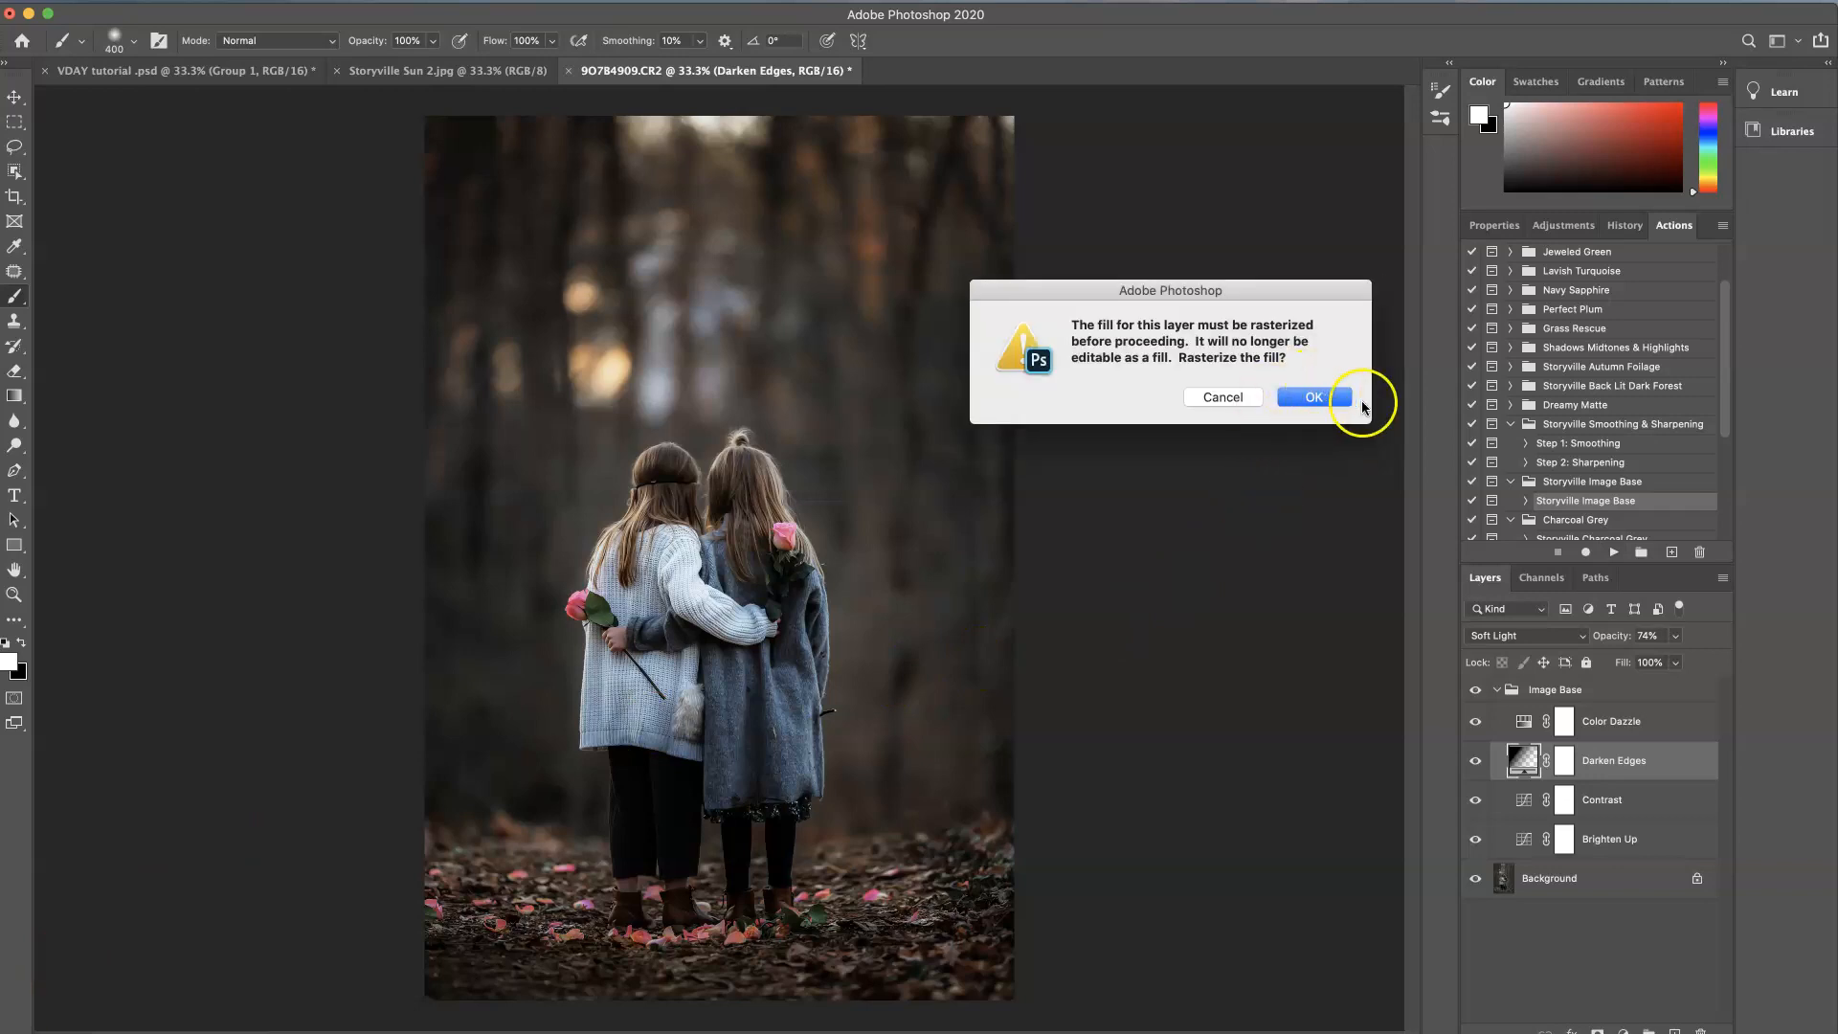
{"action": "left_click", "coordinate": [1315, 398]}
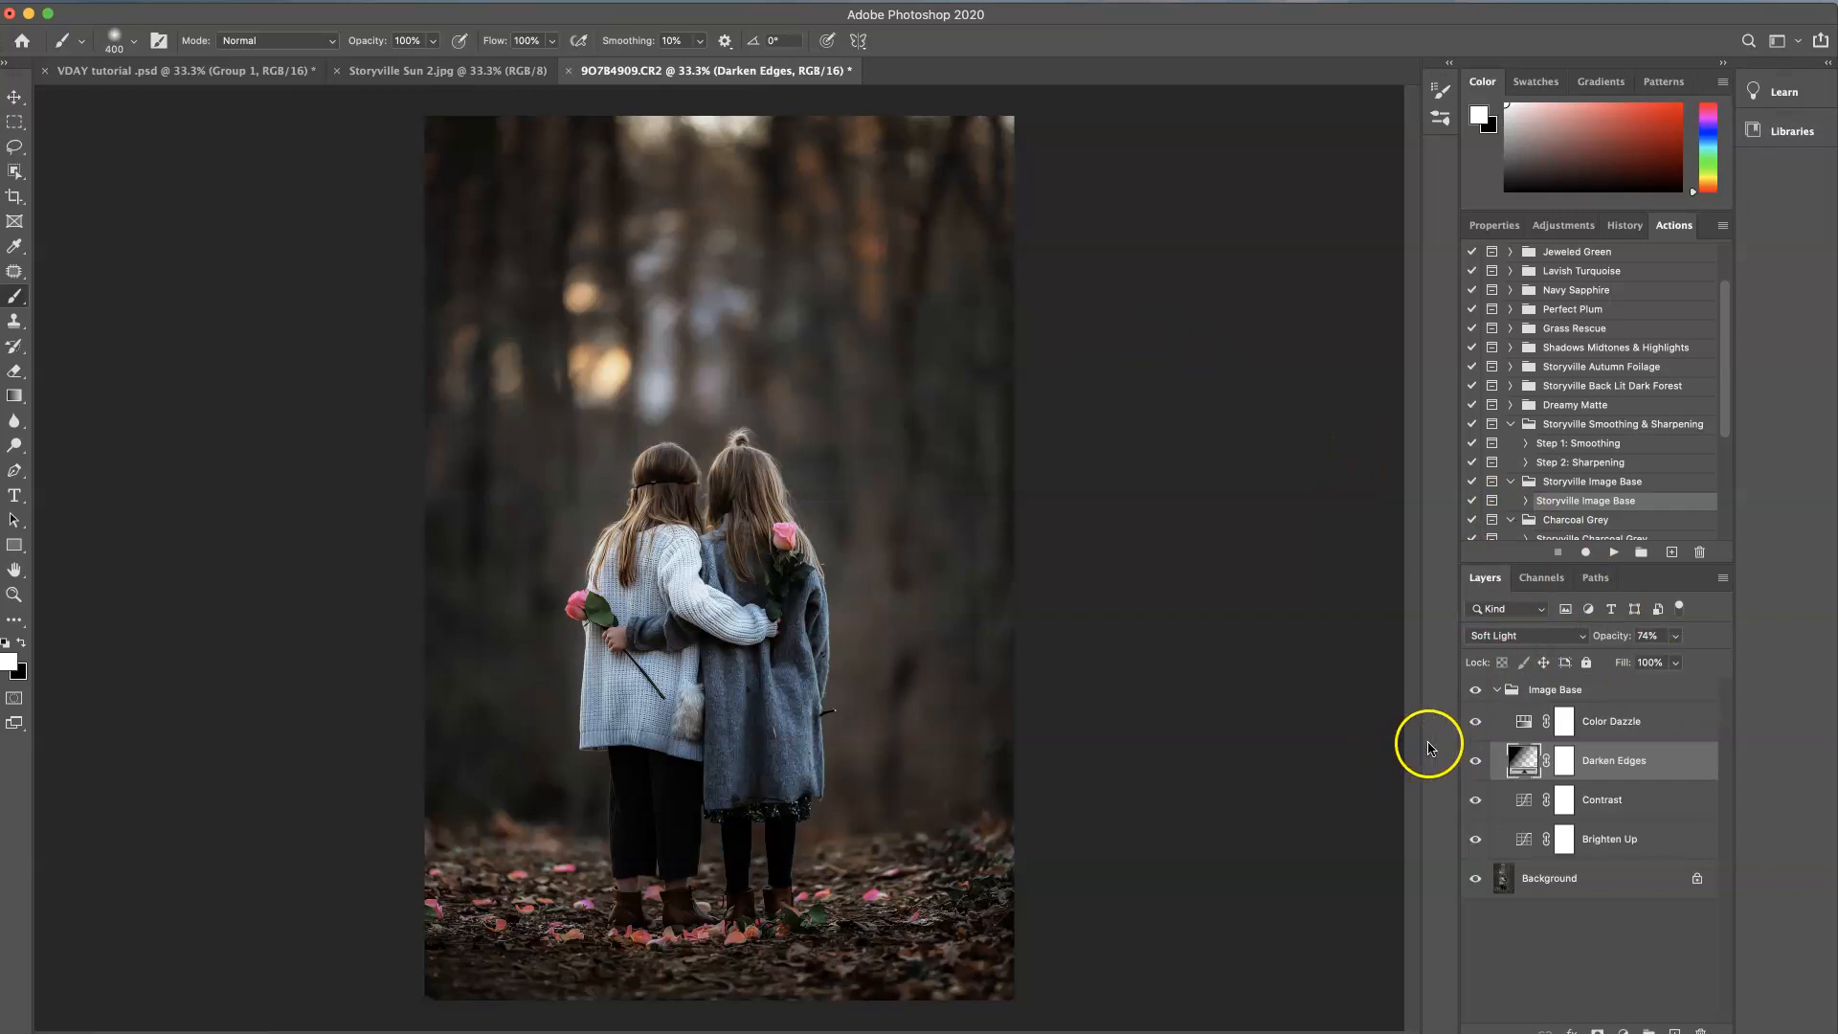
- Hide the Darken Edges layer and review the Contrast and Brighten Up layers
{"action": "left_click", "coordinate": [1478, 761]}
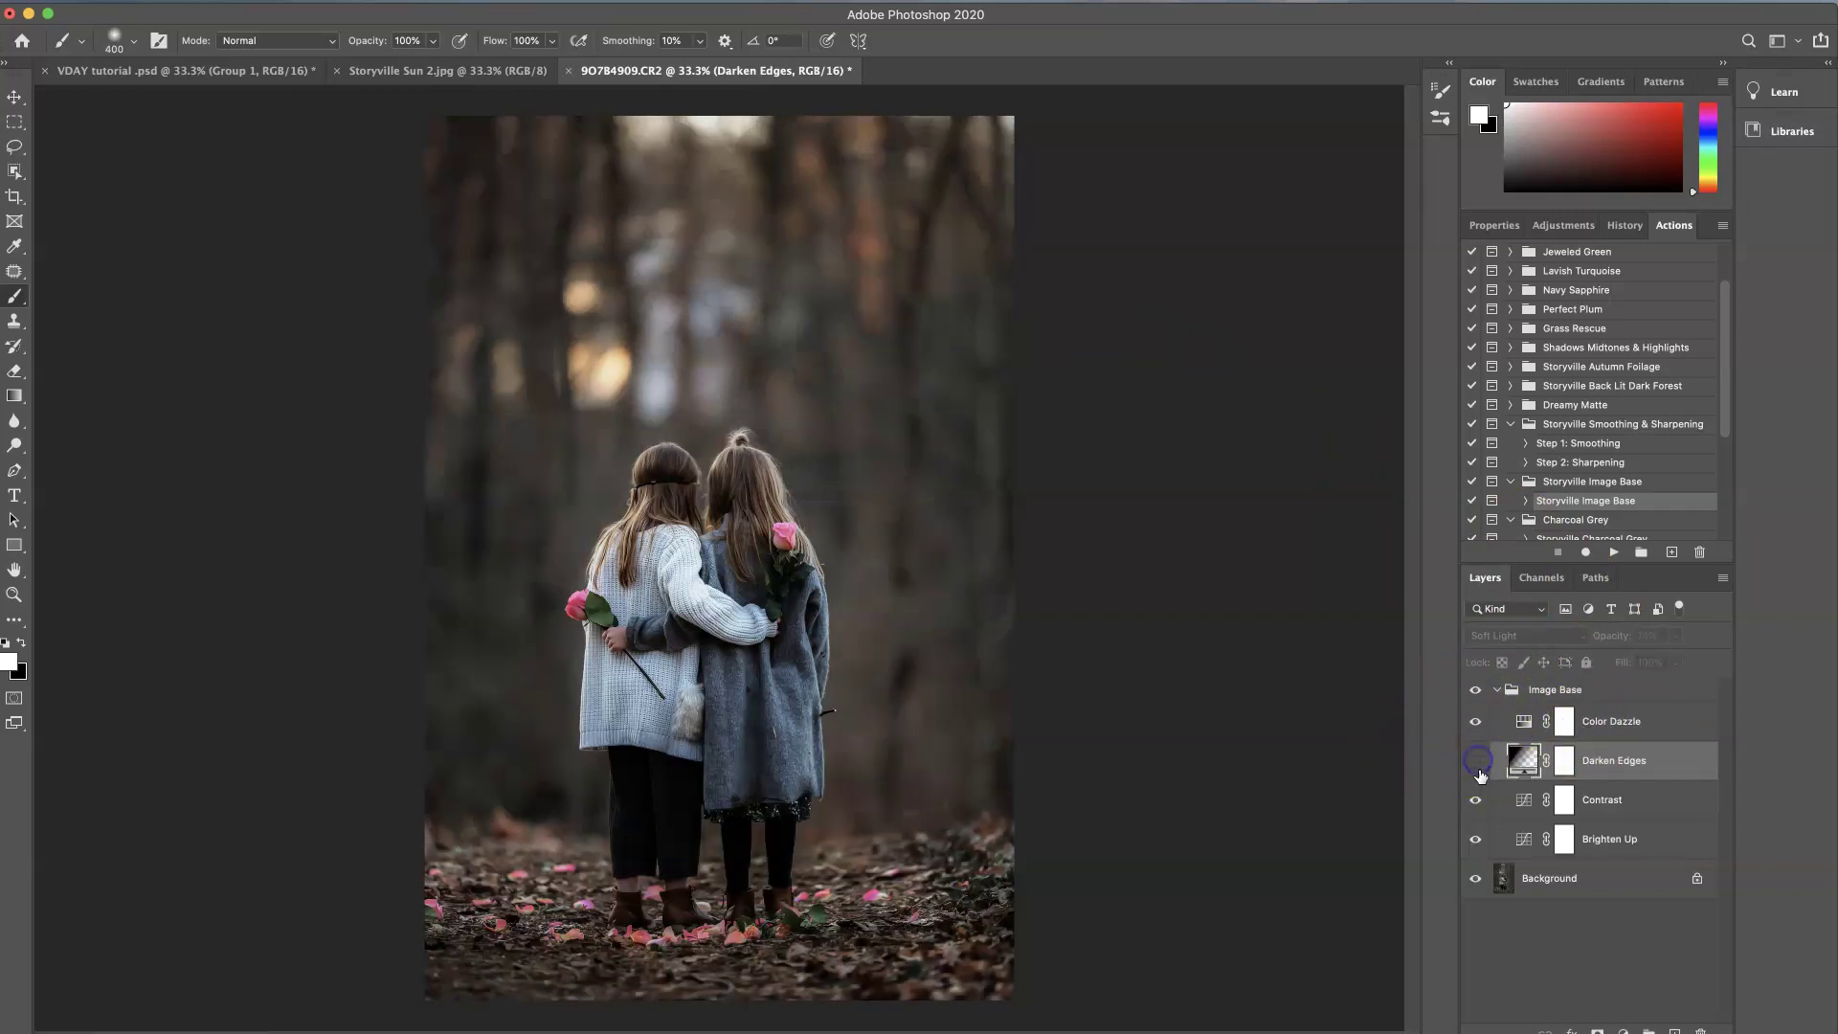
{"action": "left_click", "coordinate": [1529, 799]}
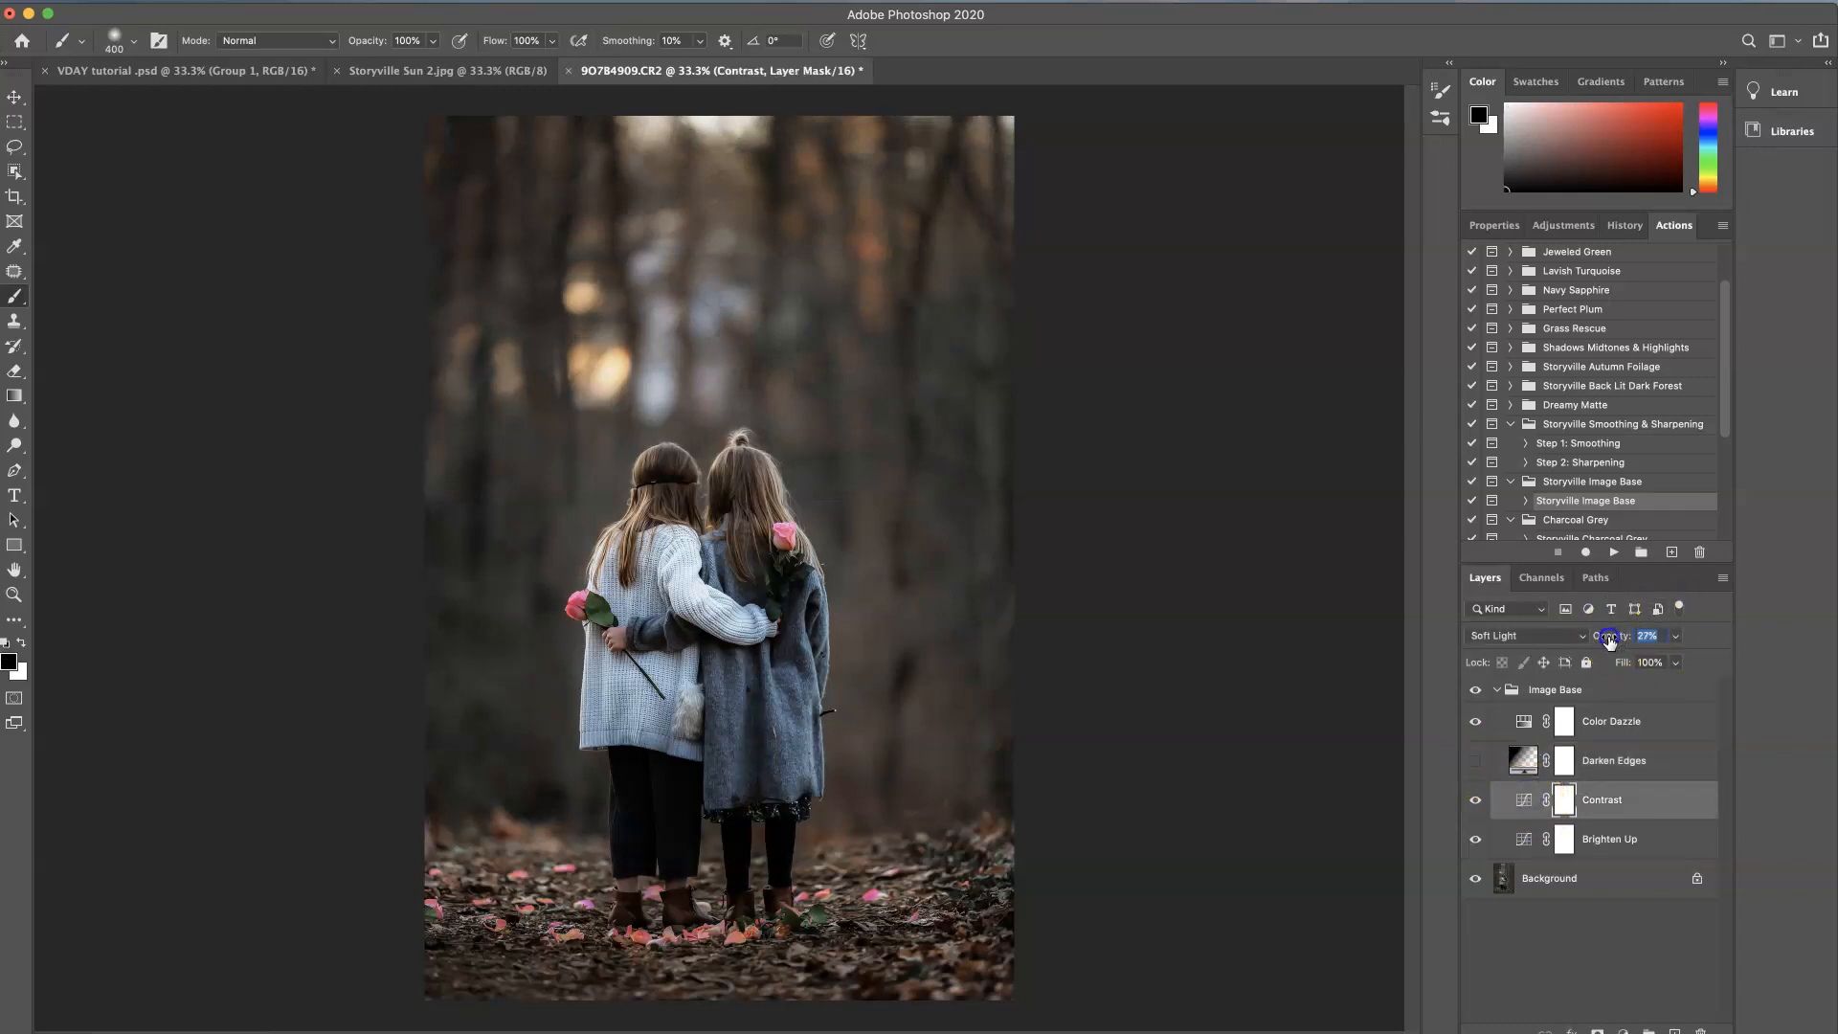
{"action": "left_click", "coordinate": [1524, 838]}
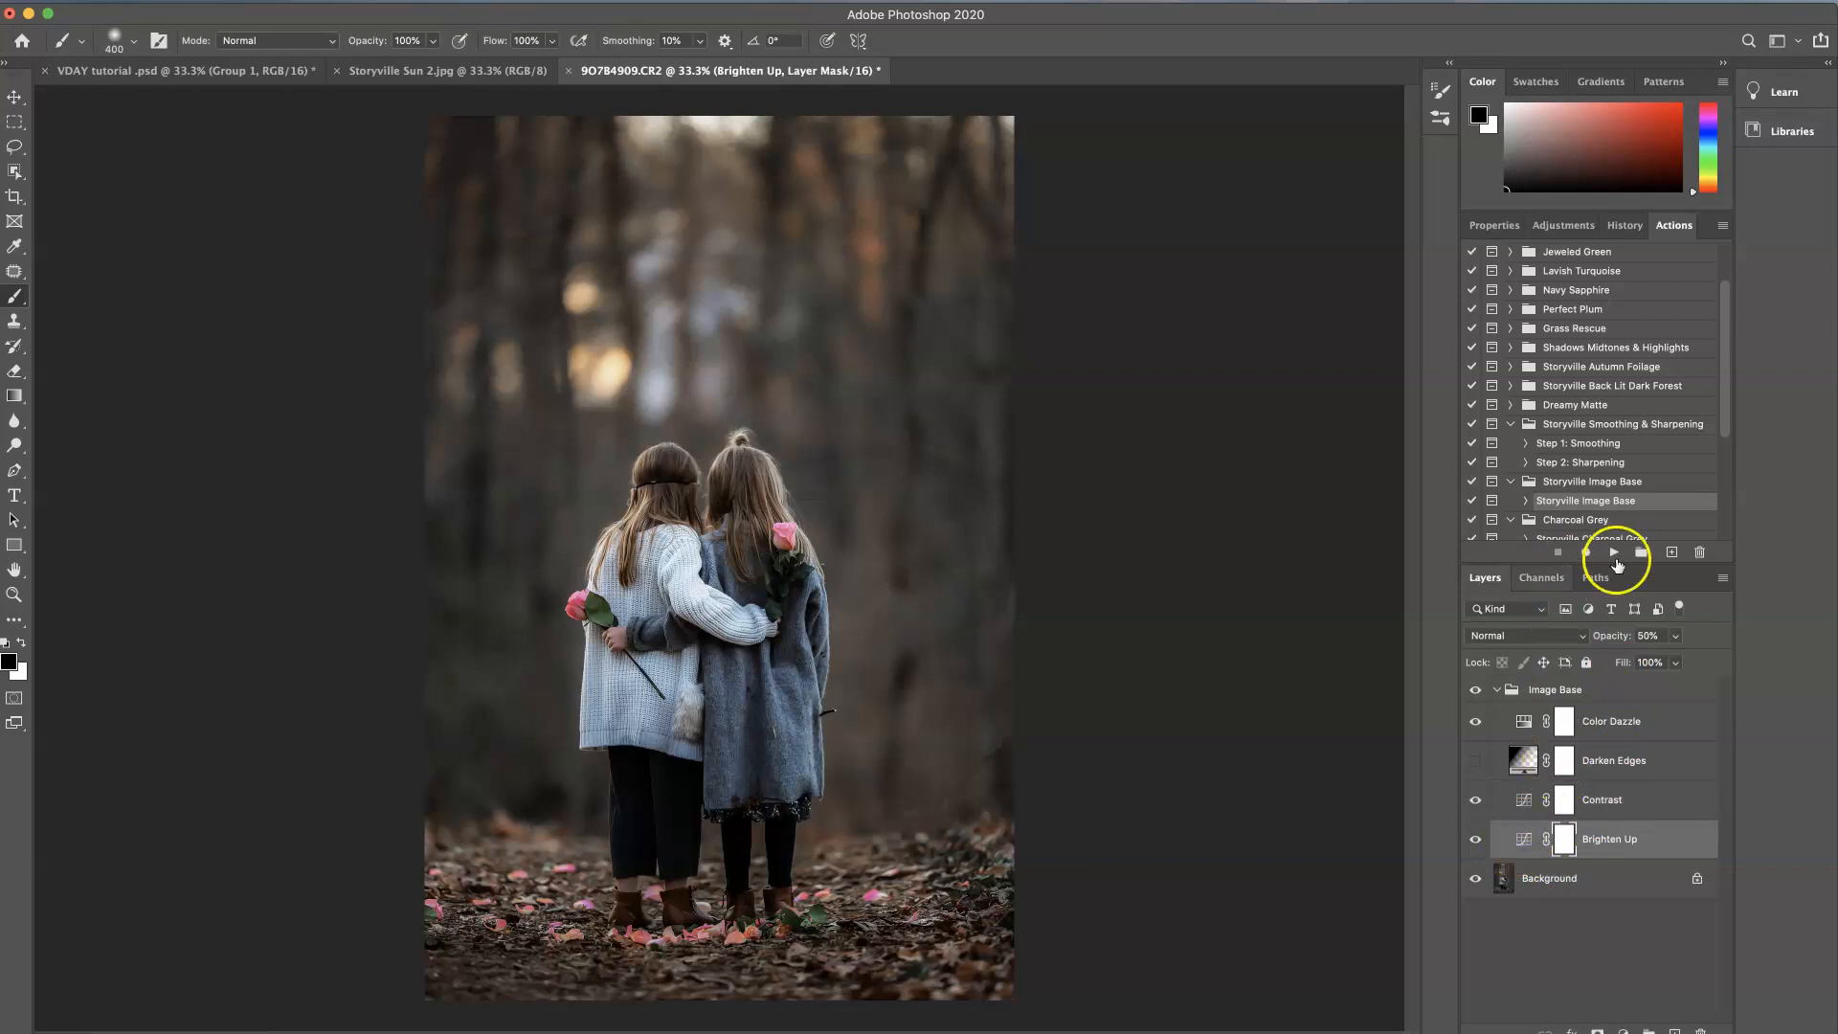
{"action": "type", "text": "49"}
- Commit the Brighten Up opacity, tone it down on the sweater sleeve, and adjust the Color Dazzle opacity
{"action": "key", "text": "Return"}
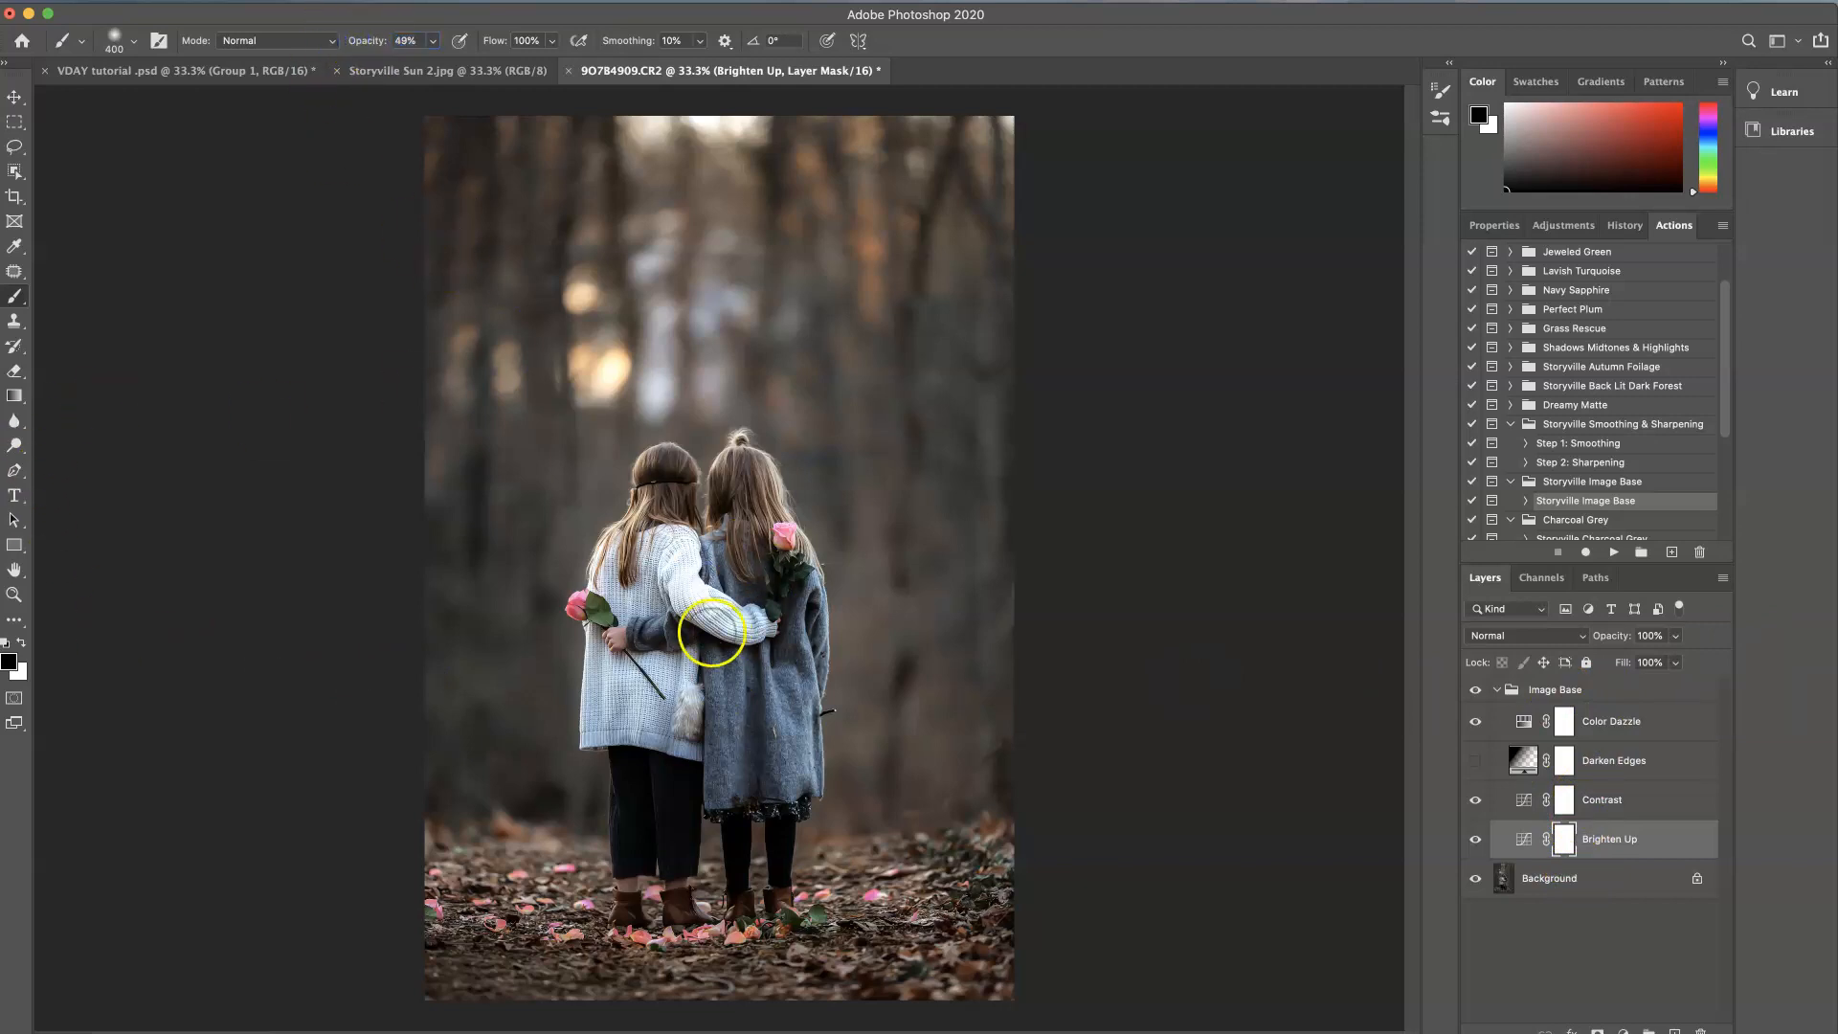
{"action": "left_click", "coordinate": [691, 568]}
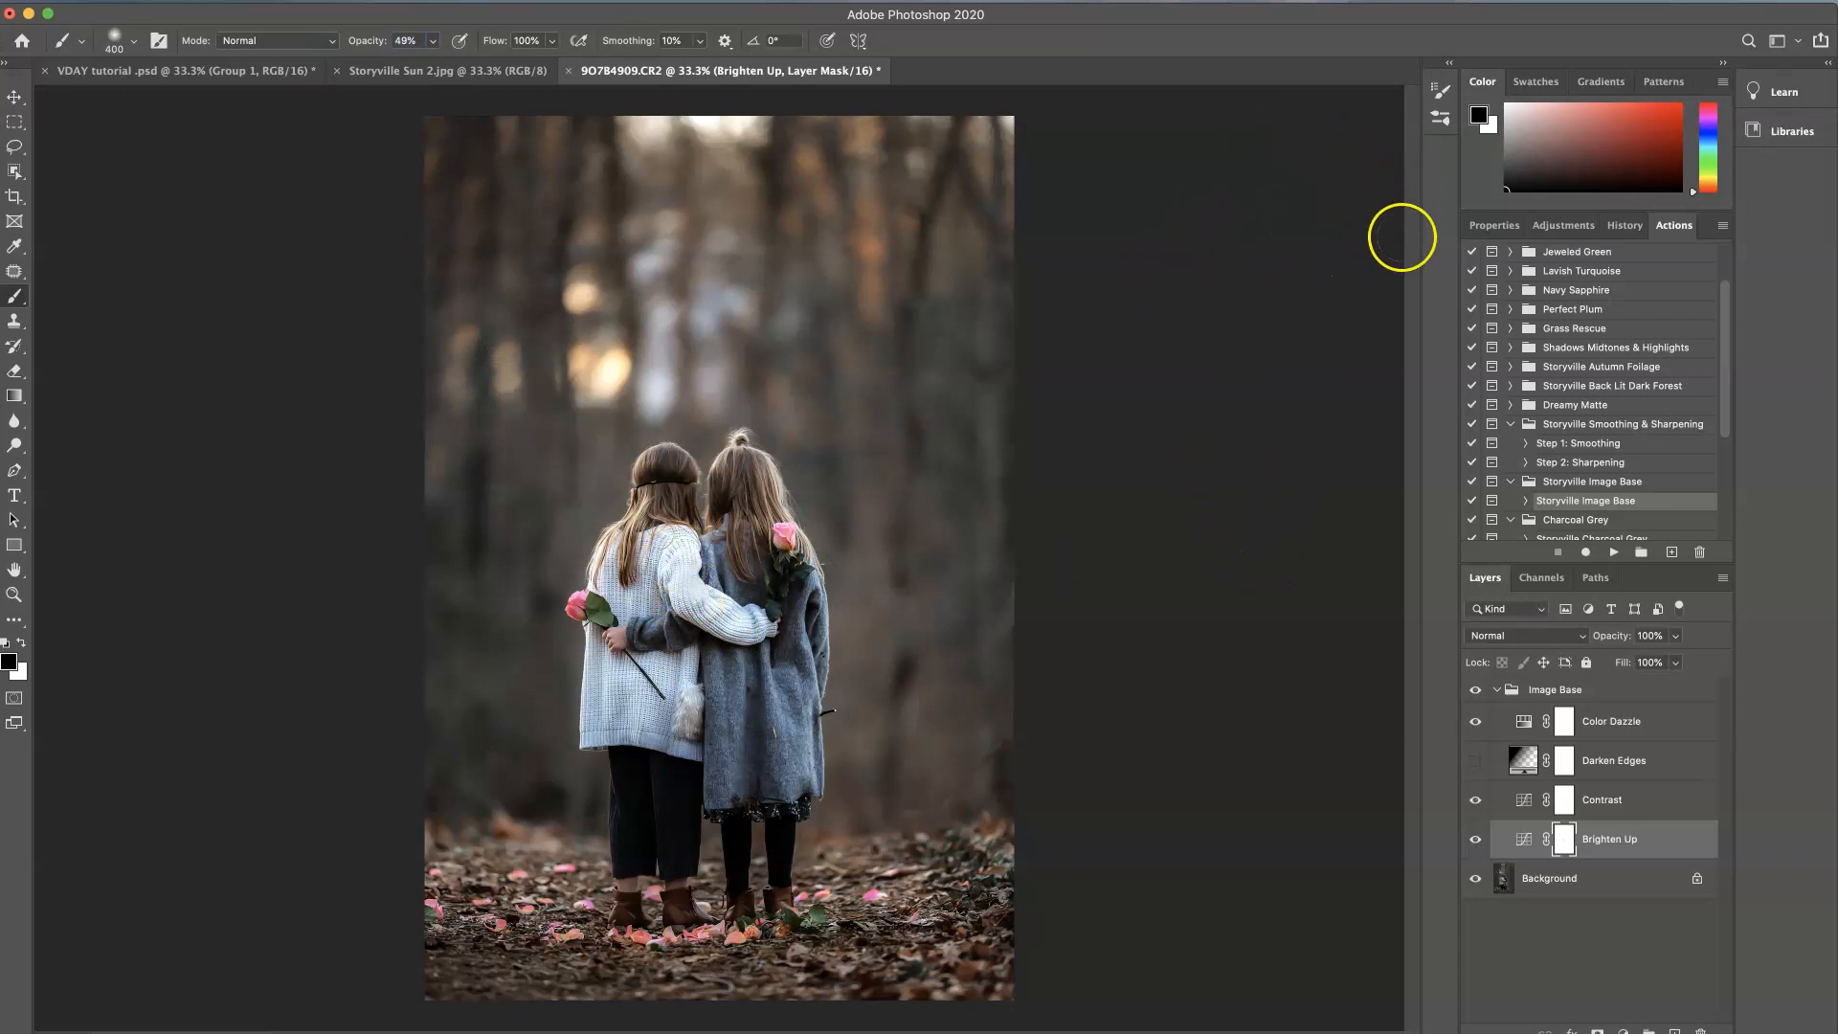
{"action": "left_click", "coordinate": [1523, 721]}
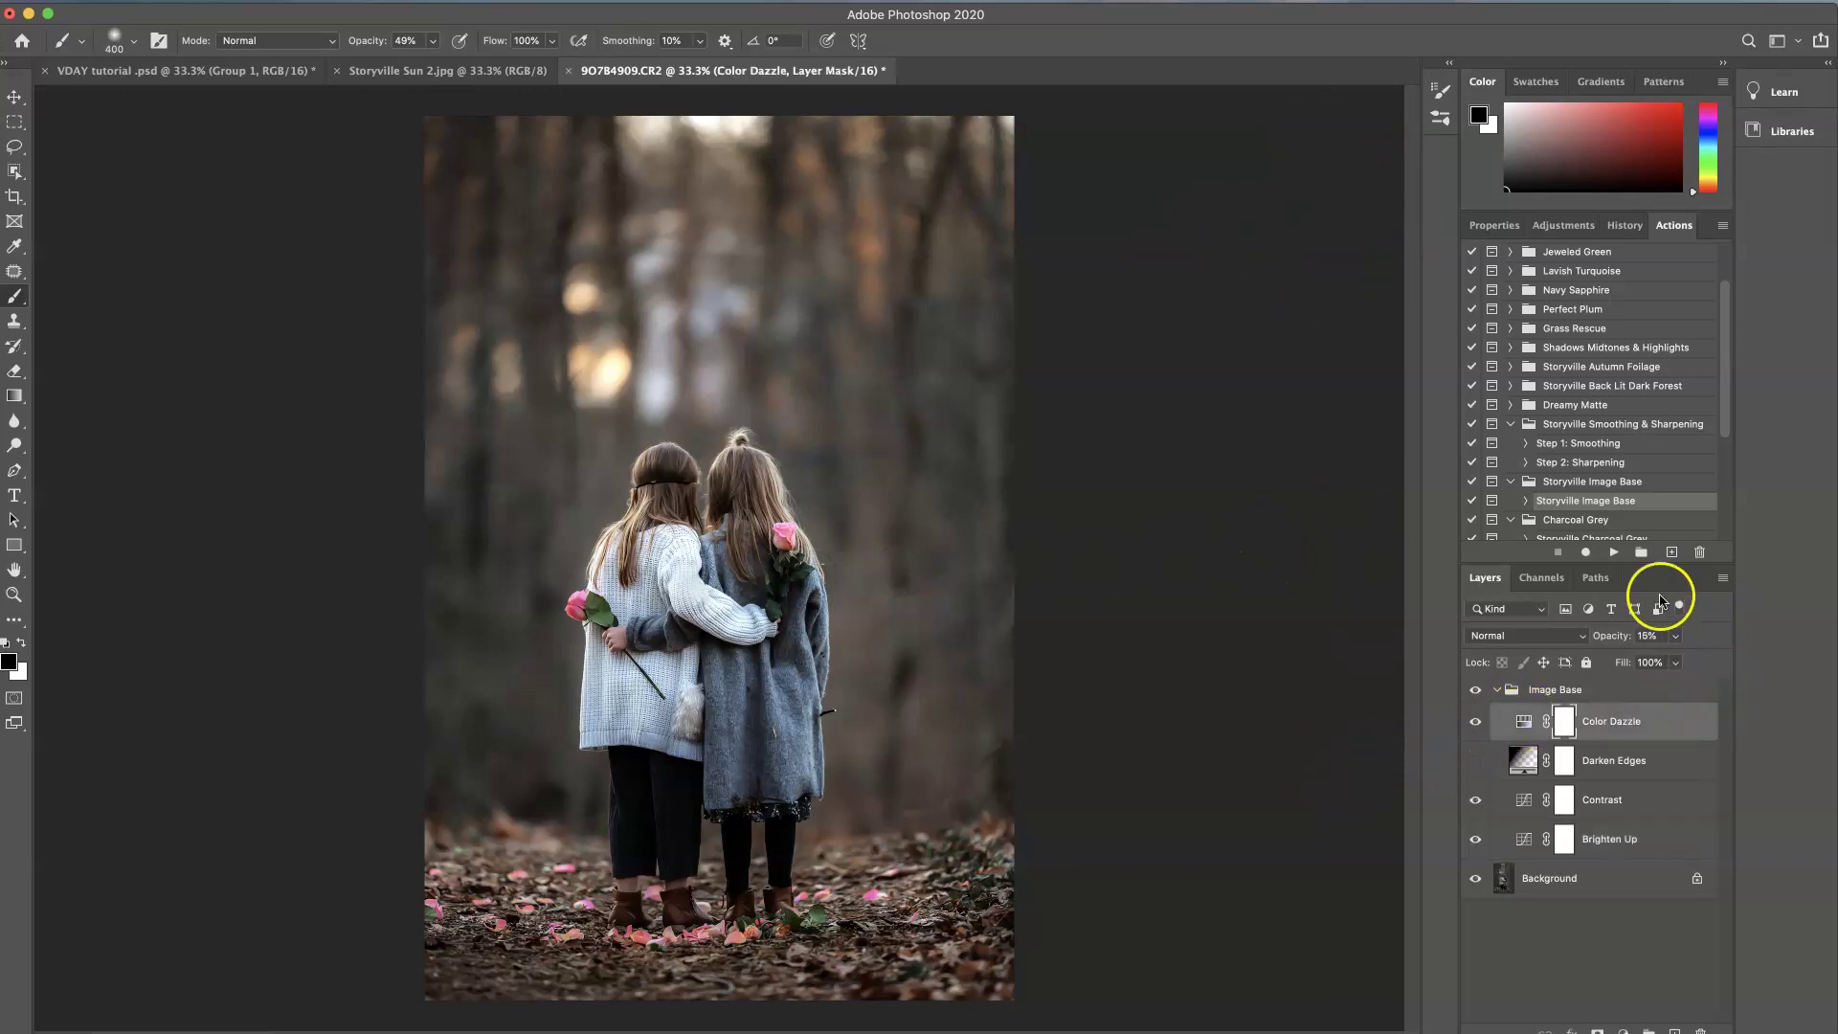
{"action": "left_click", "coordinate": [1606, 637]}
{"action": "left_click", "coordinate": [1747, 639]}
- Paint the Color Dazzle mask off the white sweater and over the rose and petals, then compare Image Base on and off
{"action": "left_click", "coordinate": [629, 676]}
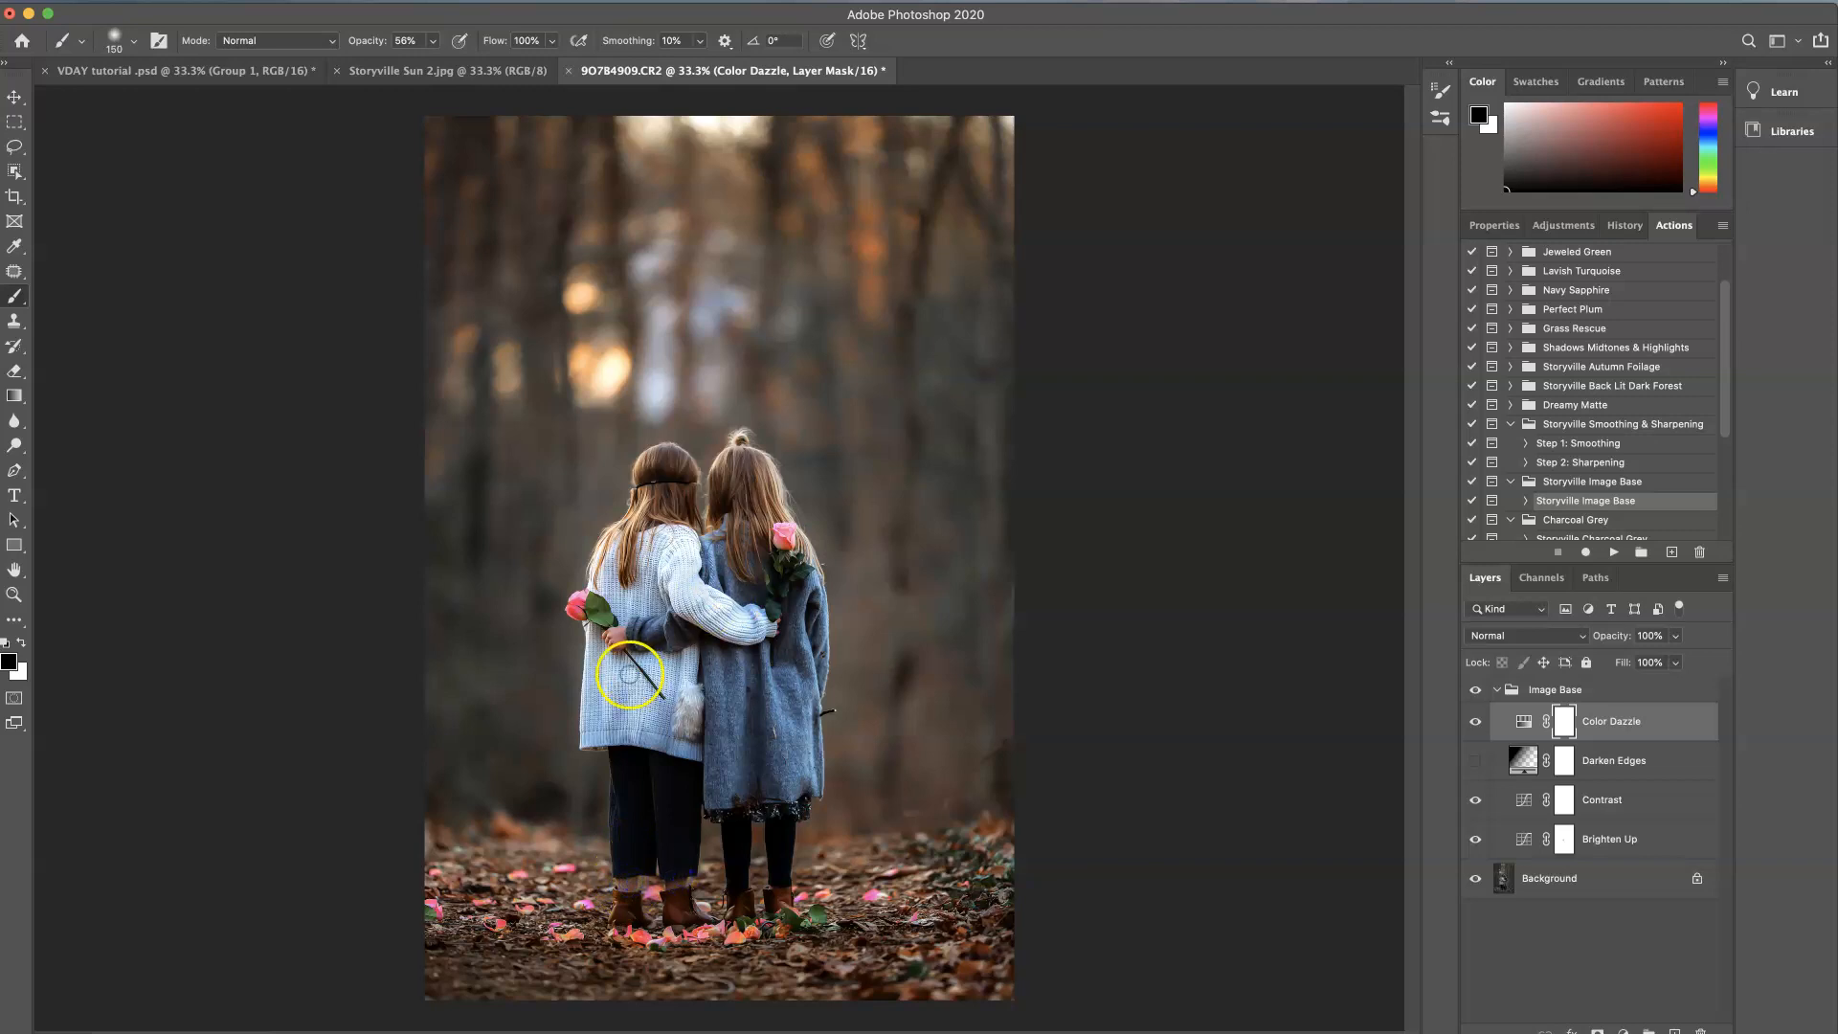
{"action": "left_click", "coordinate": [777, 531]}
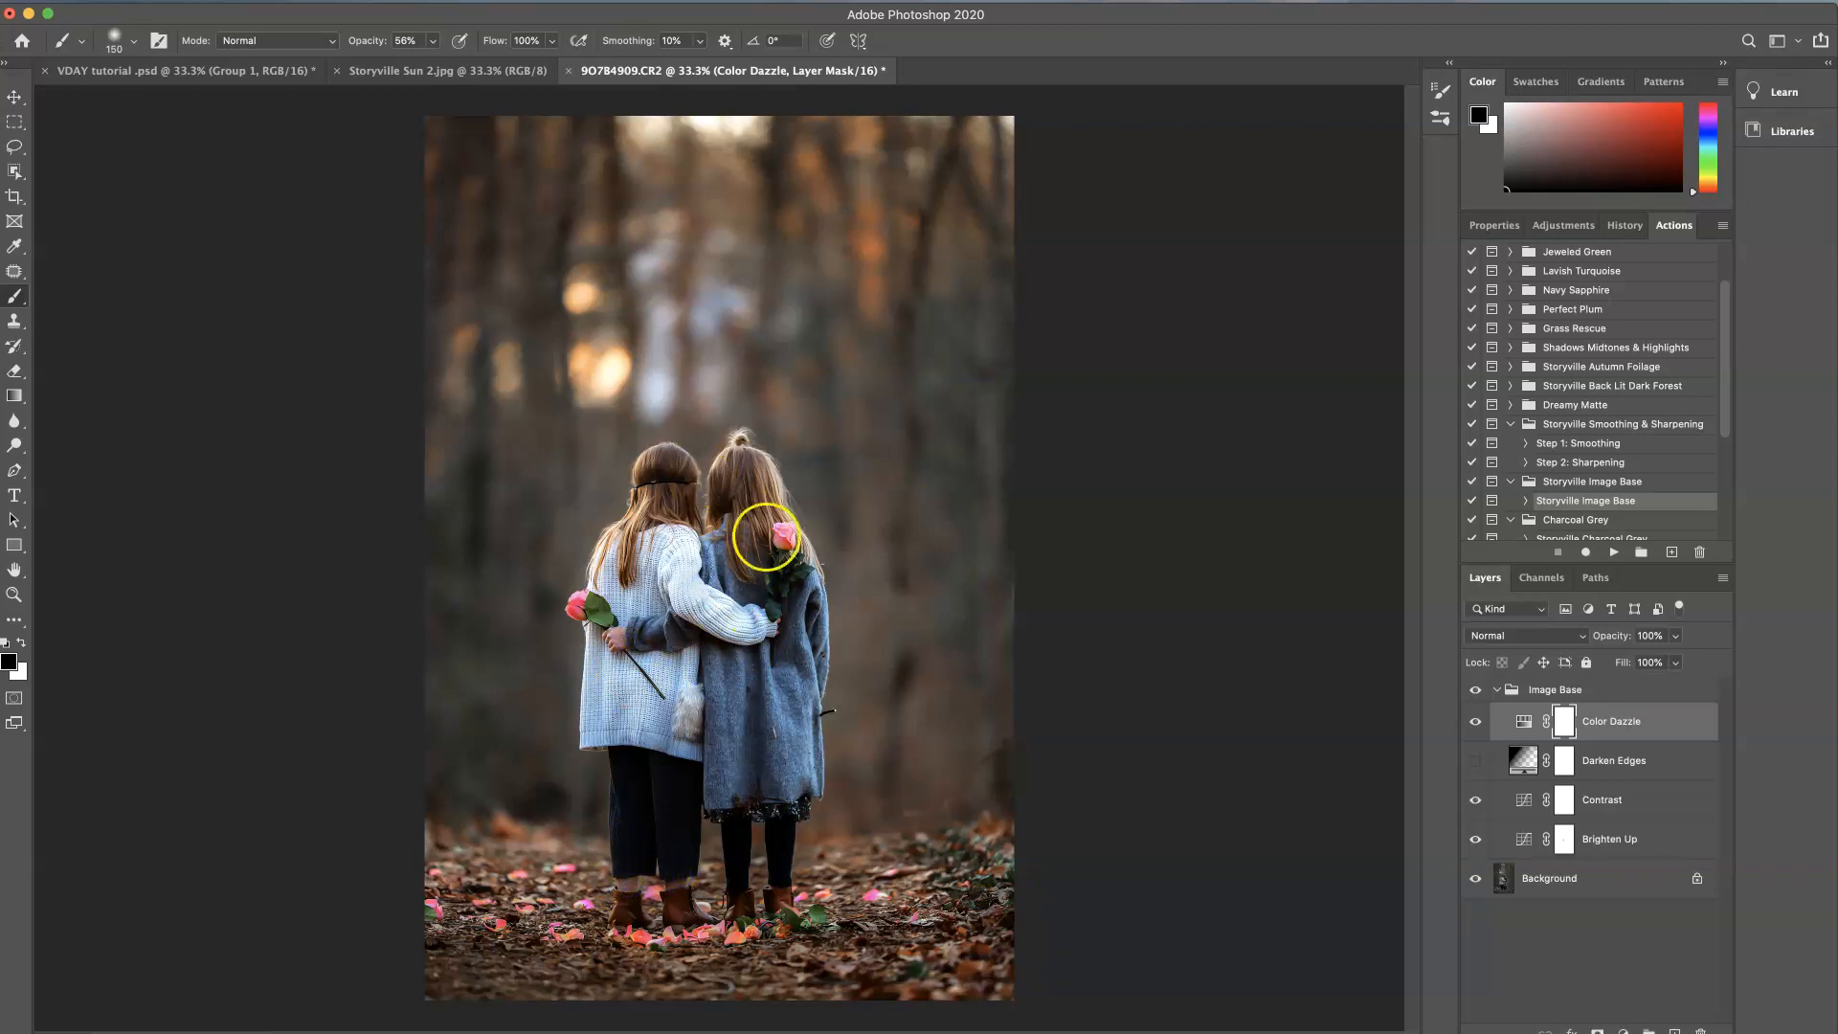
{"action": "left_click_drag", "start_coordinate": [598, 653], "coordinate": [574, 603]}
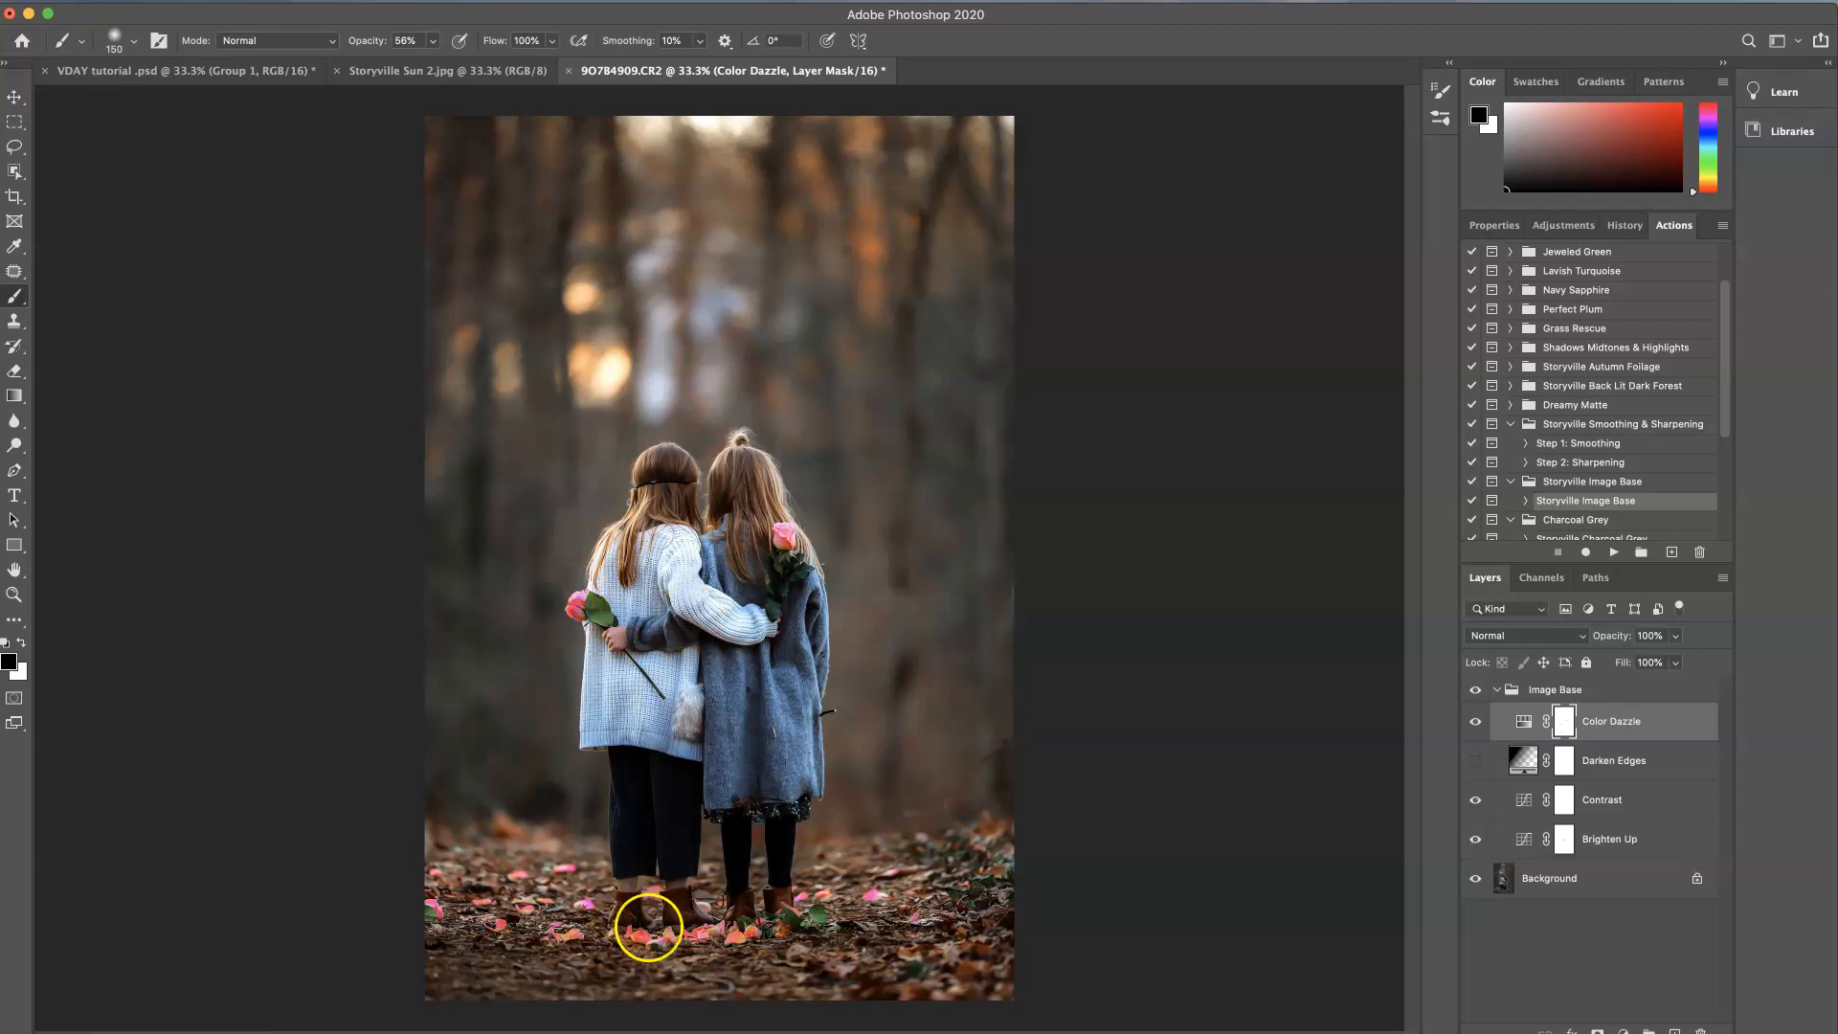
{"action": "left_click", "coordinate": [648, 929]}
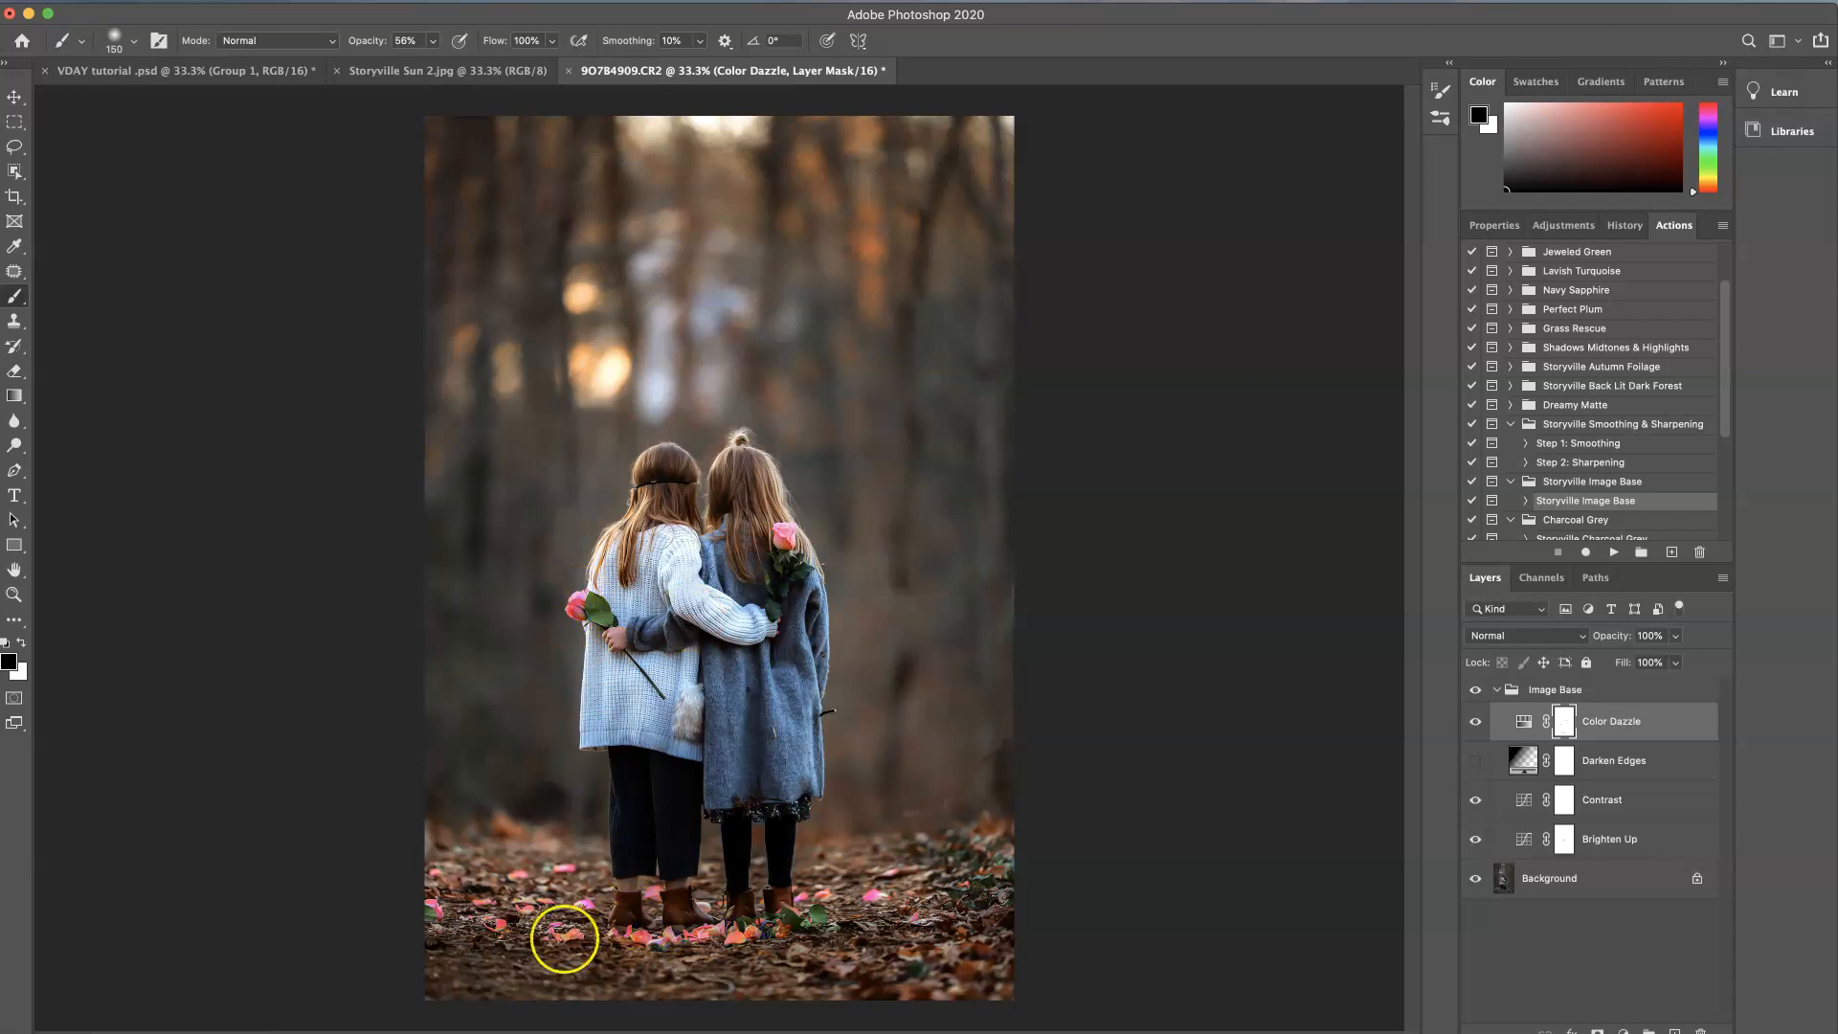
{"action": "left_click", "coordinate": [562, 938]}
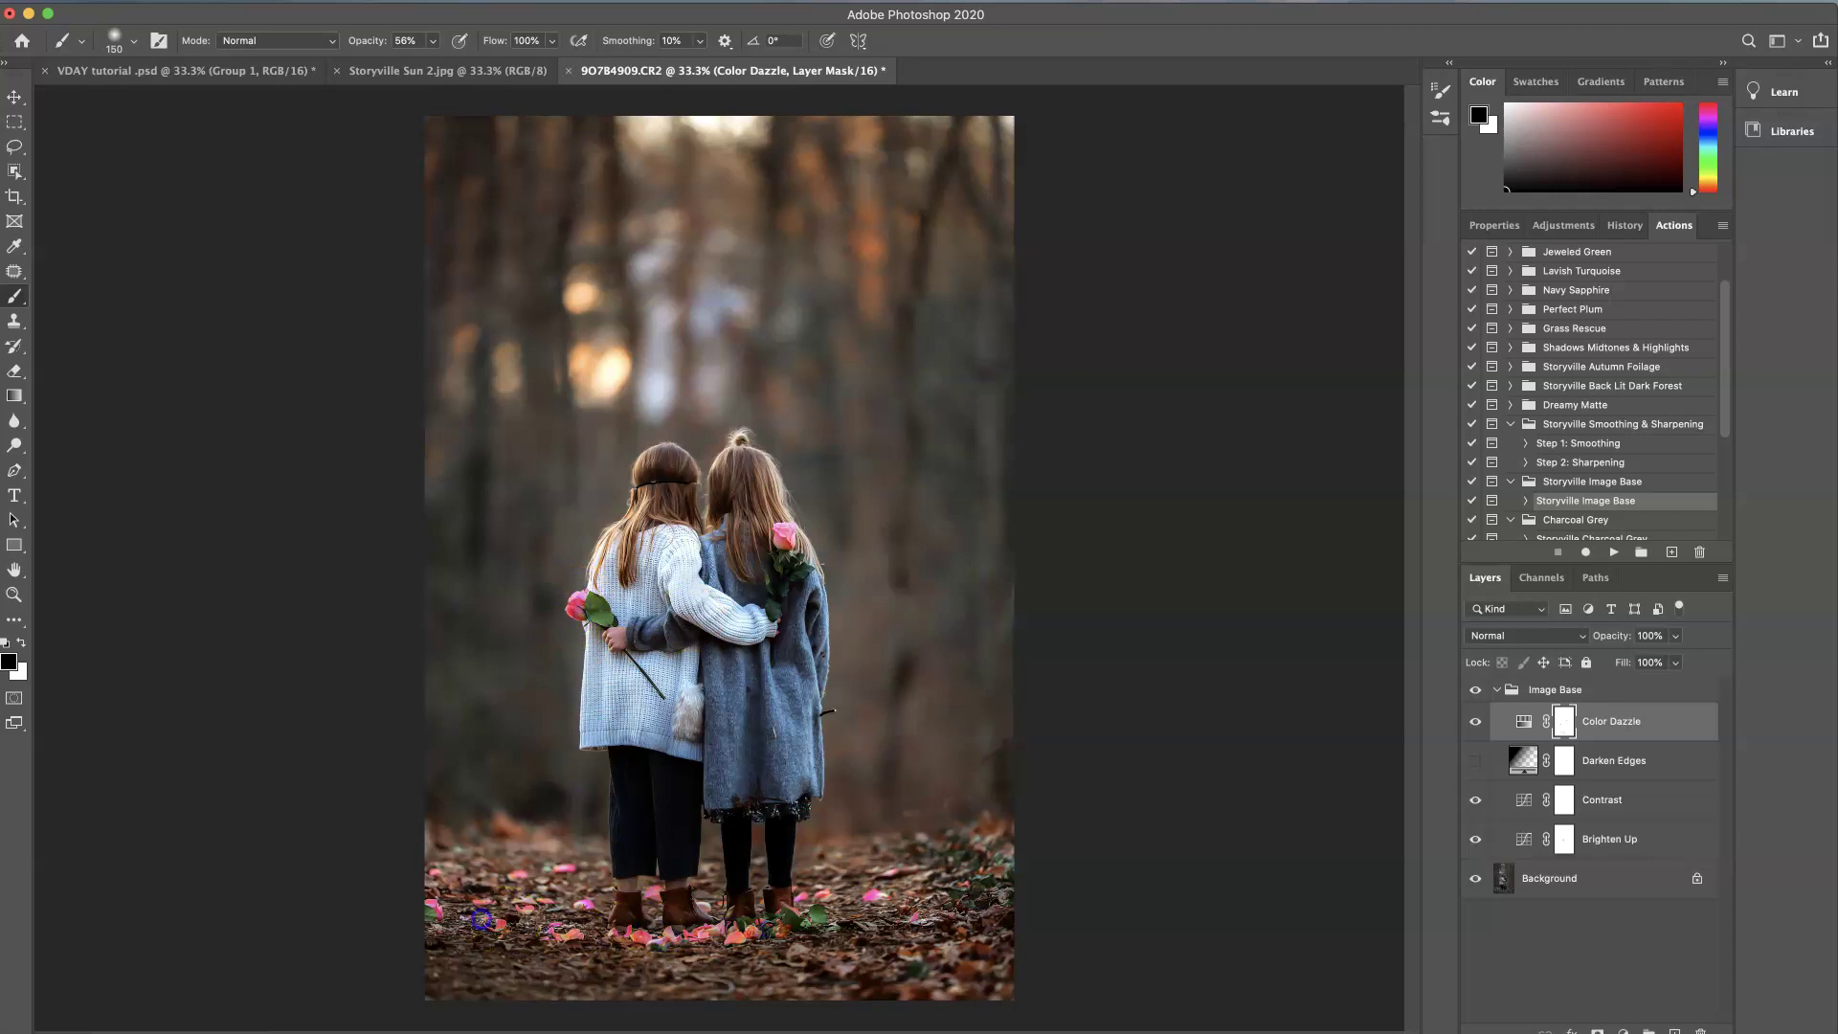
{"action": "left_click", "coordinate": [1476, 690]}
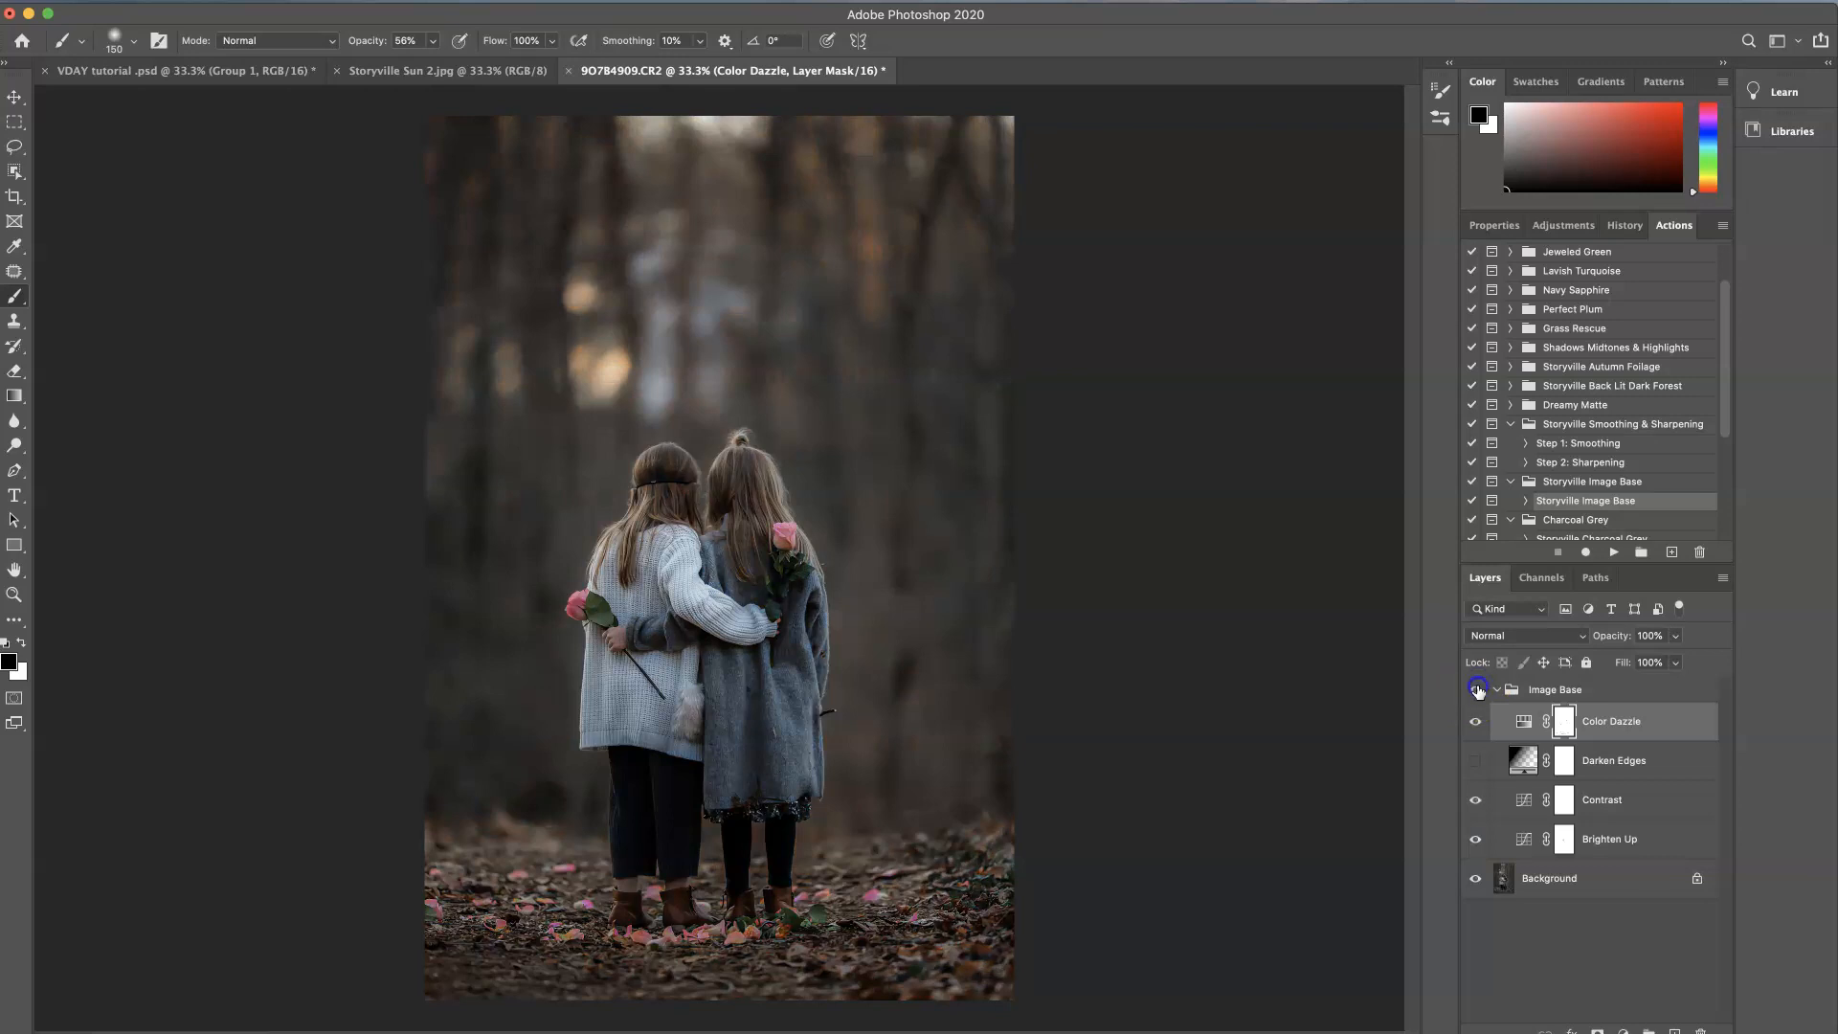
{"action": "left_click", "coordinate": [1476, 690]}
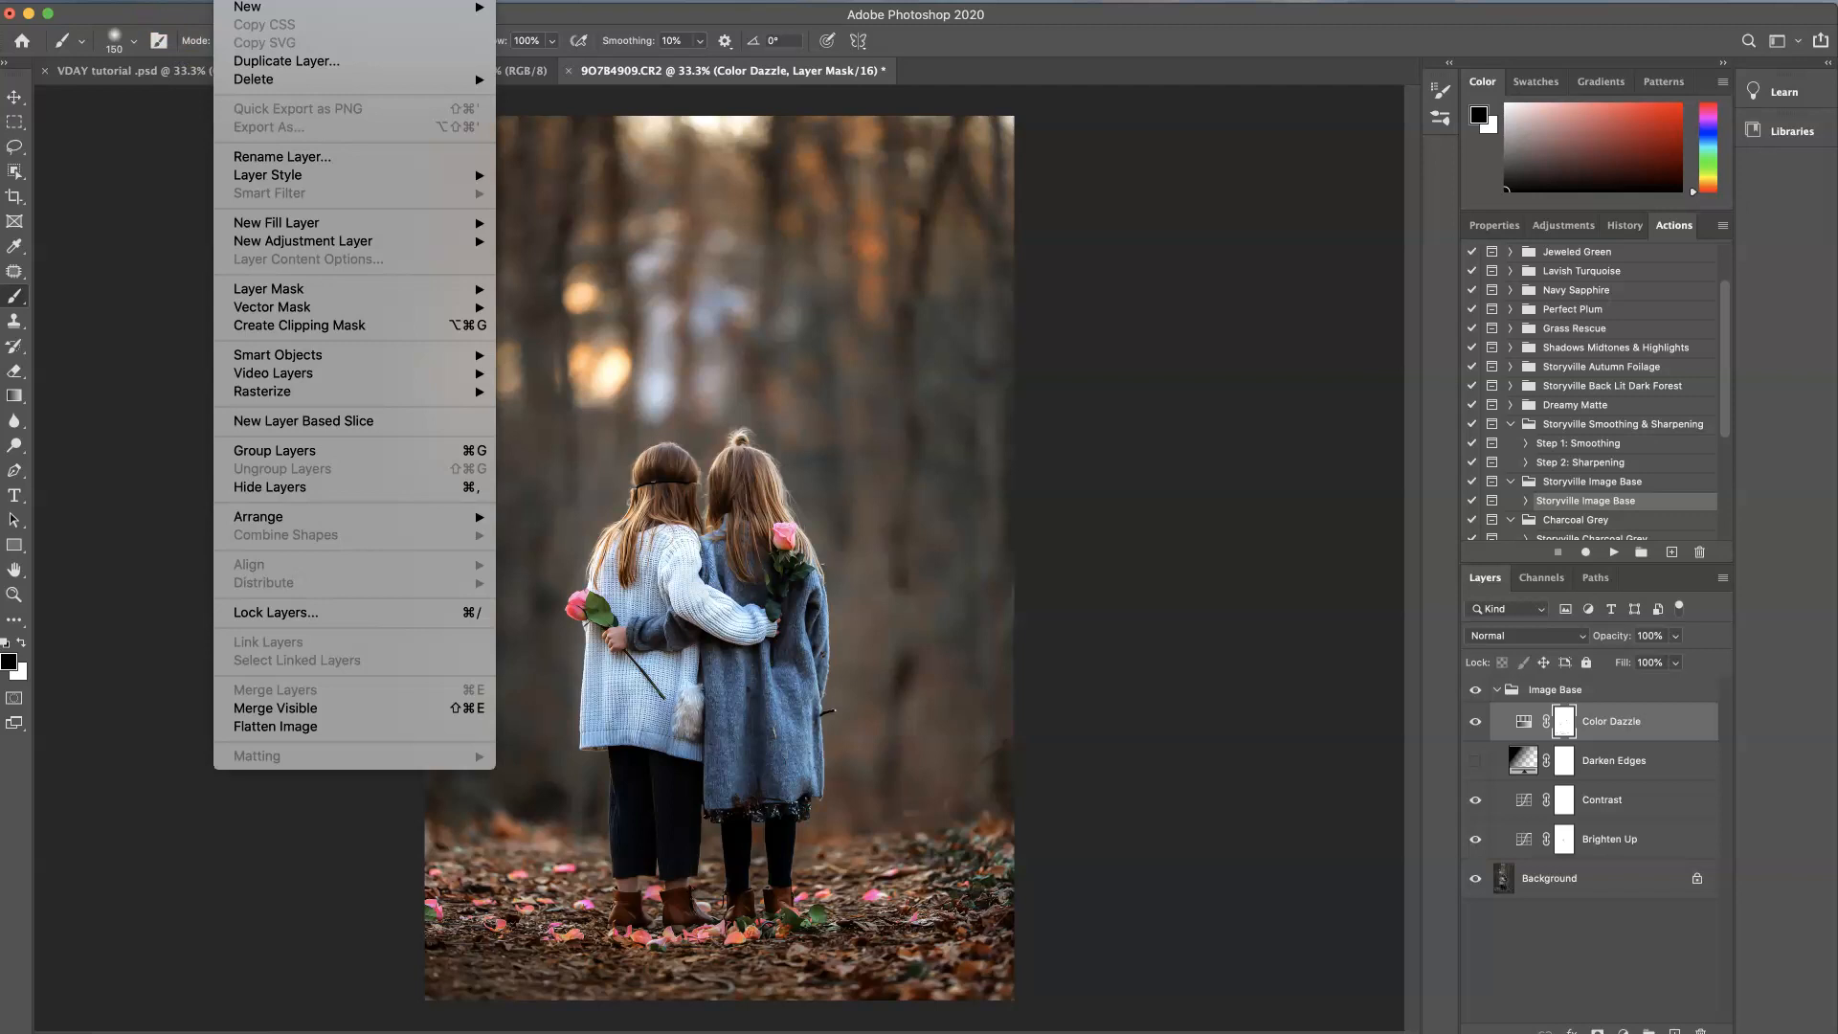
- Flatten the image, discarding the hidden Darken Edges layer, and pick the Storyville Charcoal Grey action
{"action": "left_click", "coordinate": [277, 728]}
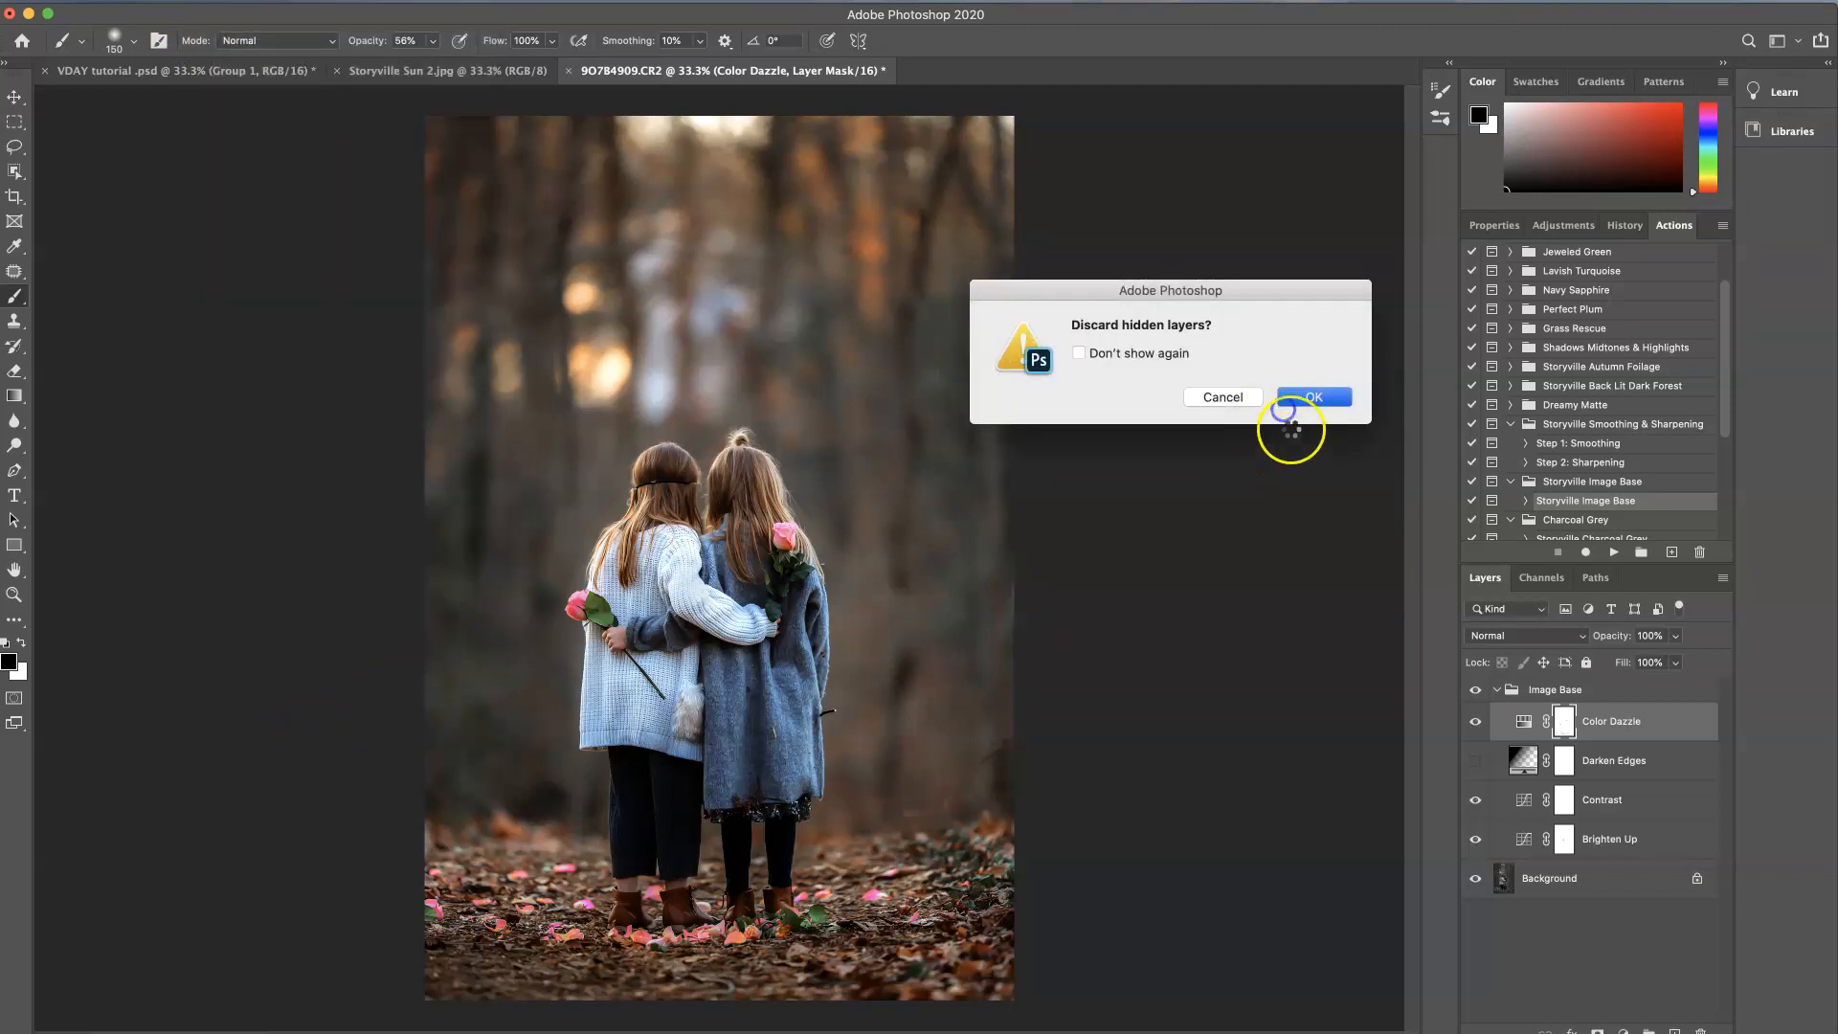
{"action": "left_click", "coordinate": [1309, 398]}
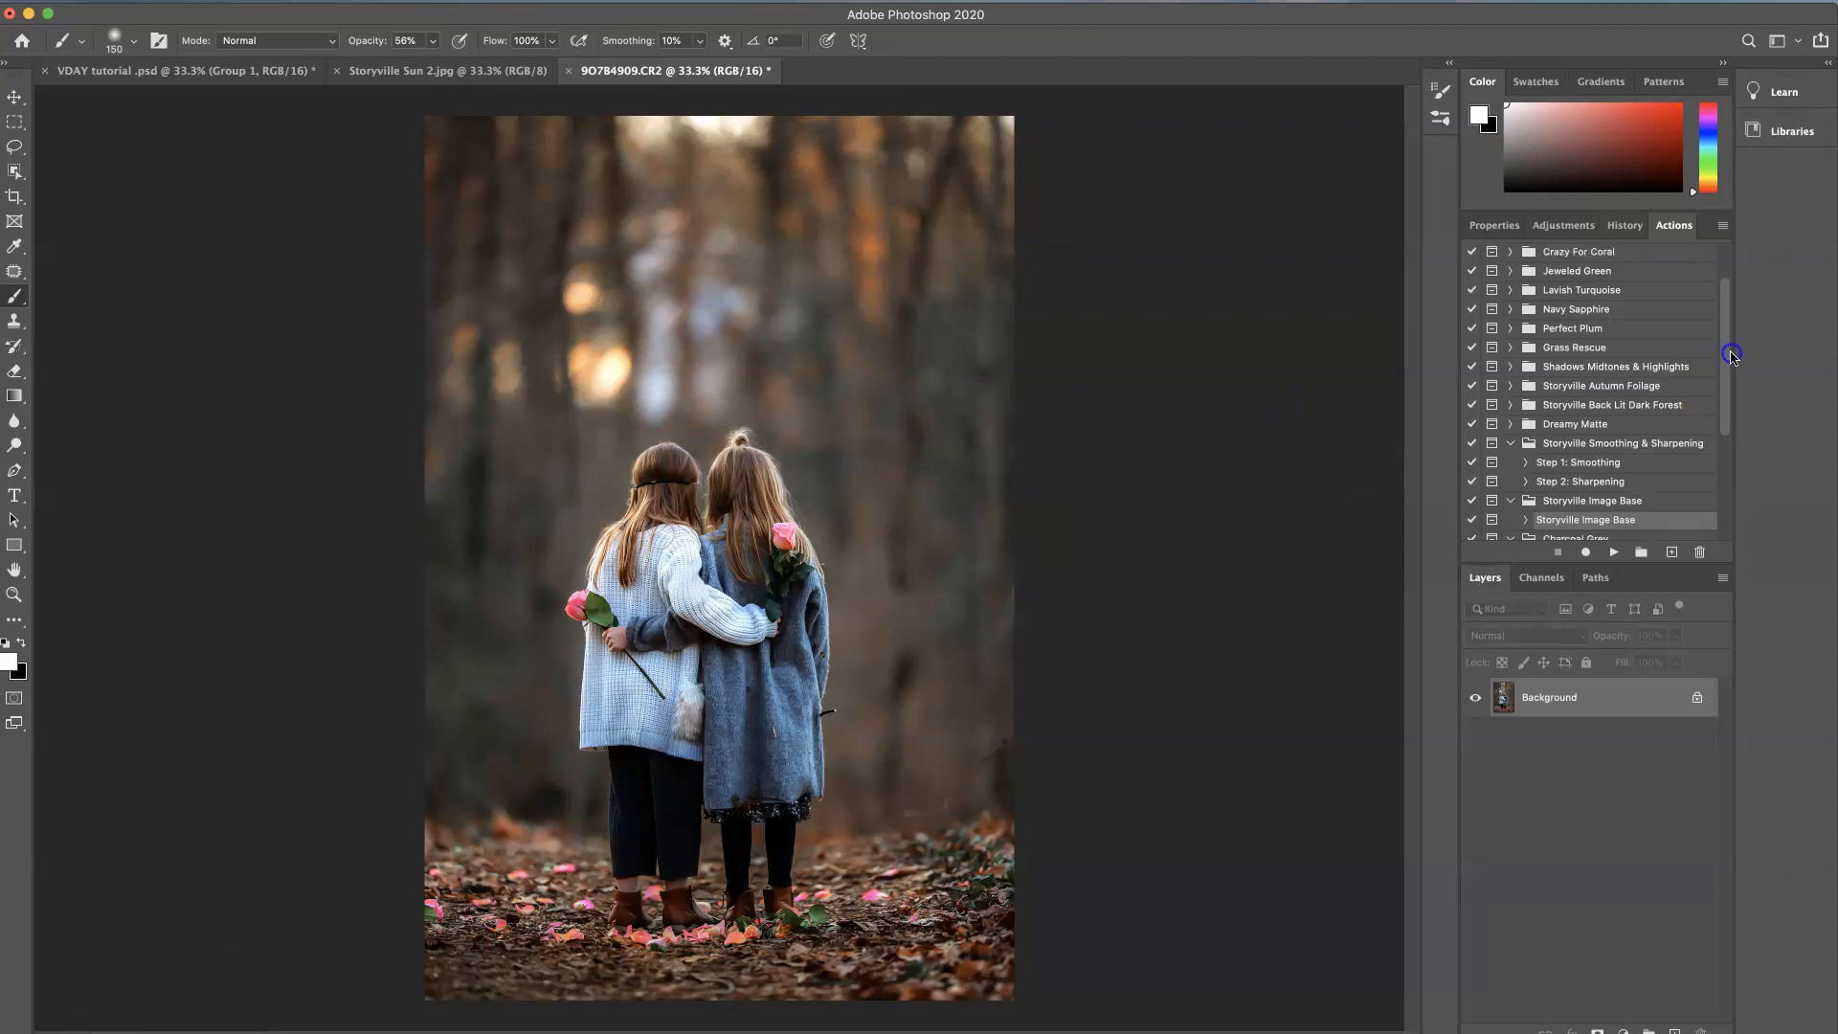
{"action": "scroll", "coordinate": [1623, 403], "scroll_direction": "down", "scroll_amount": 3}
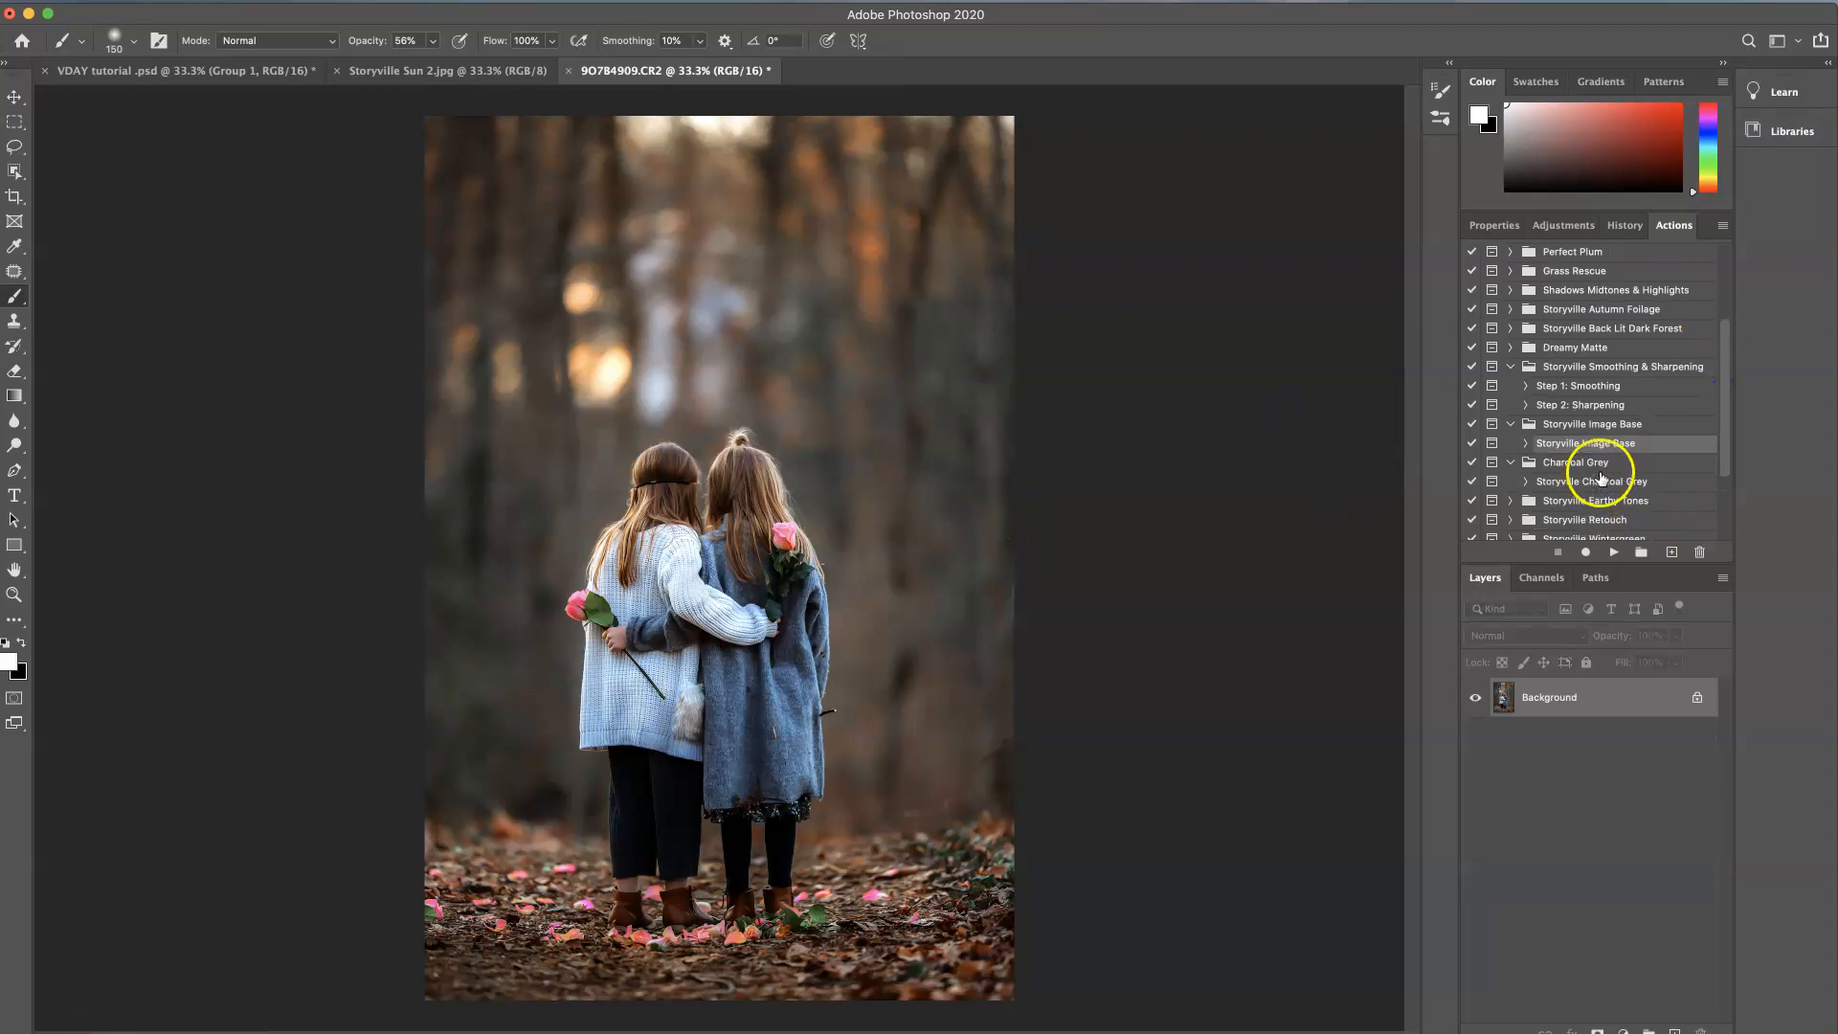
{"action": "left_click", "coordinate": [1588, 483]}
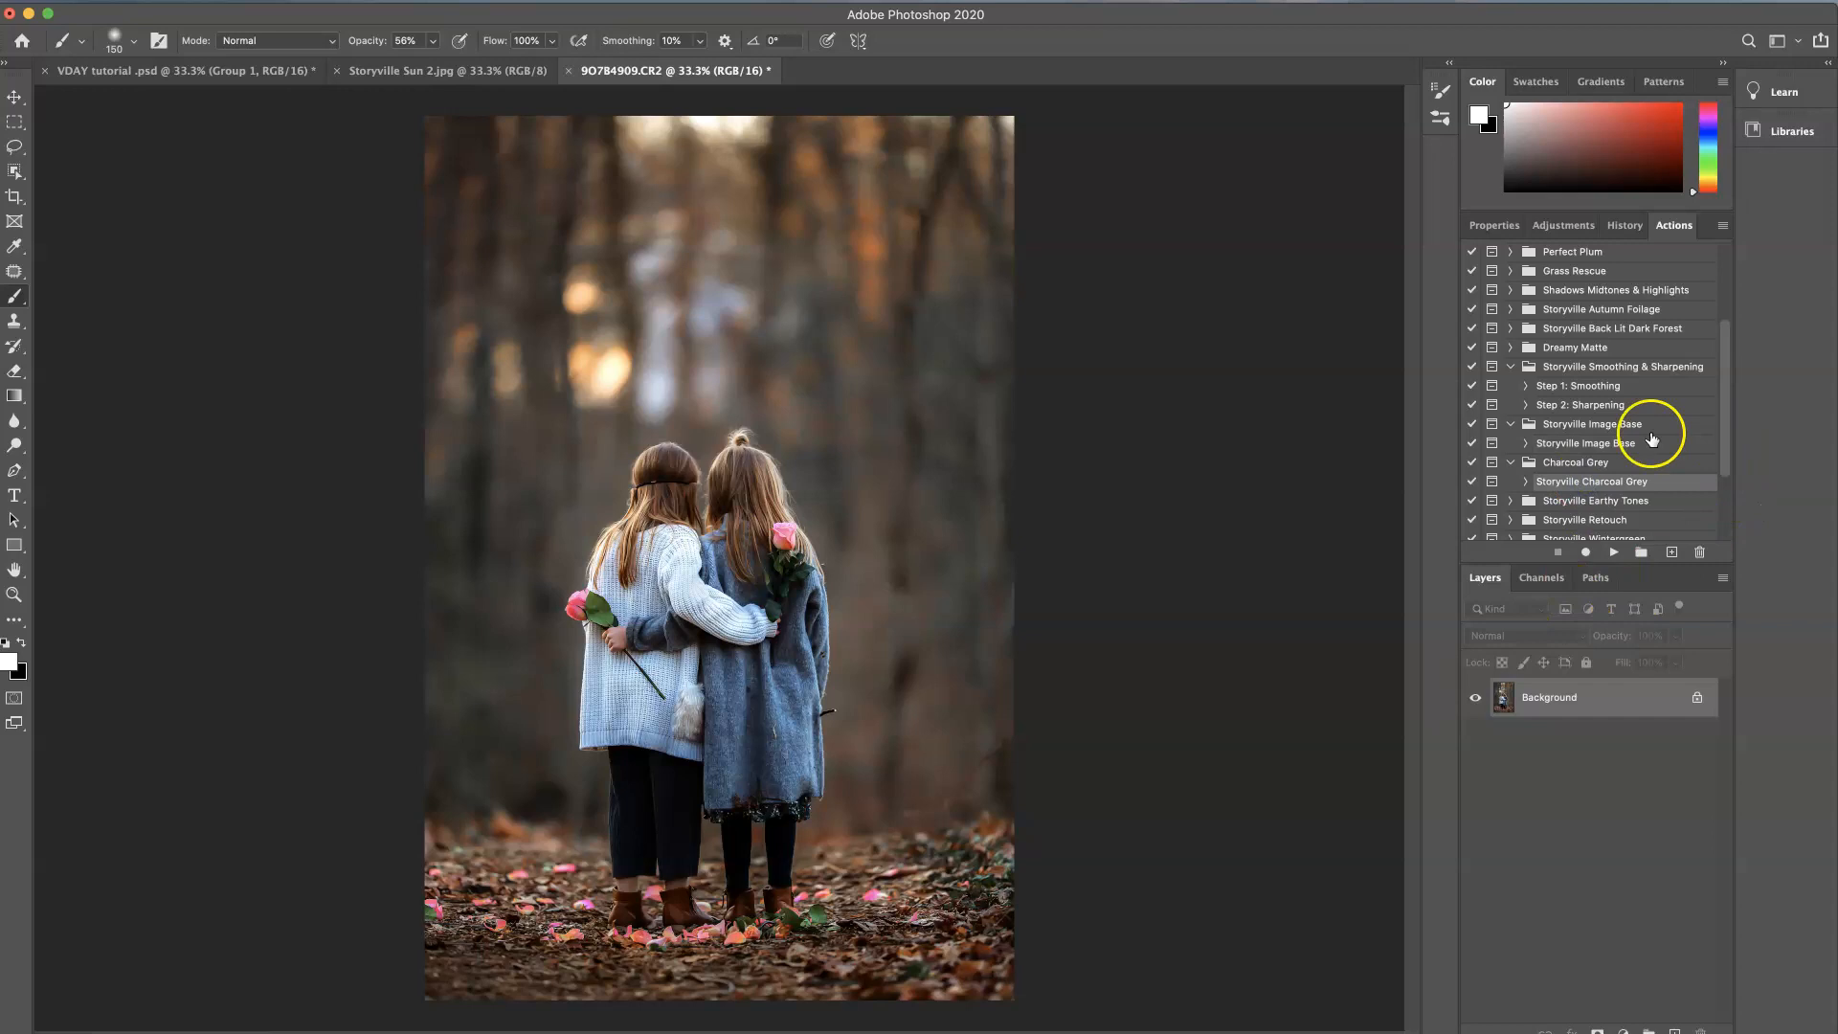
- Run Charcoal Grey, invert its mask to tone the whole photo, and set the group opacity to 50%
{"action": "left_click", "coordinate": [1615, 553]}
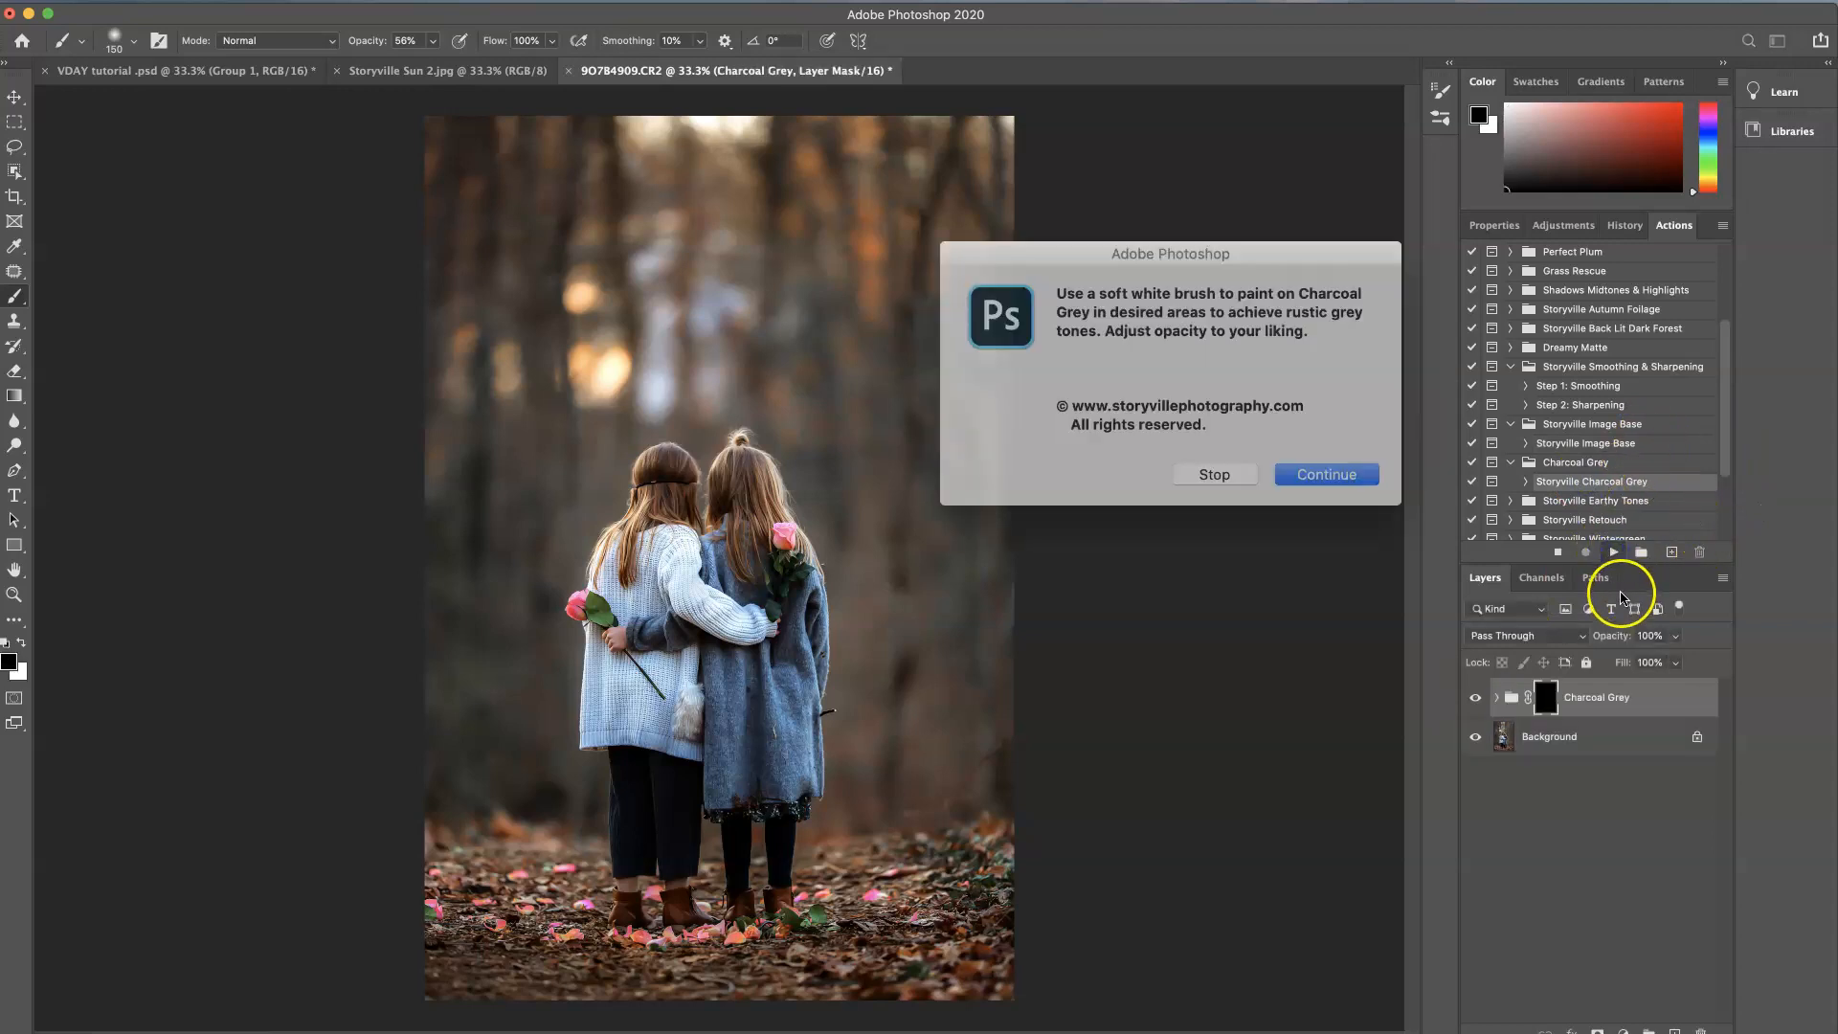
{"action": "left_click", "coordinate": [1306, 463]}
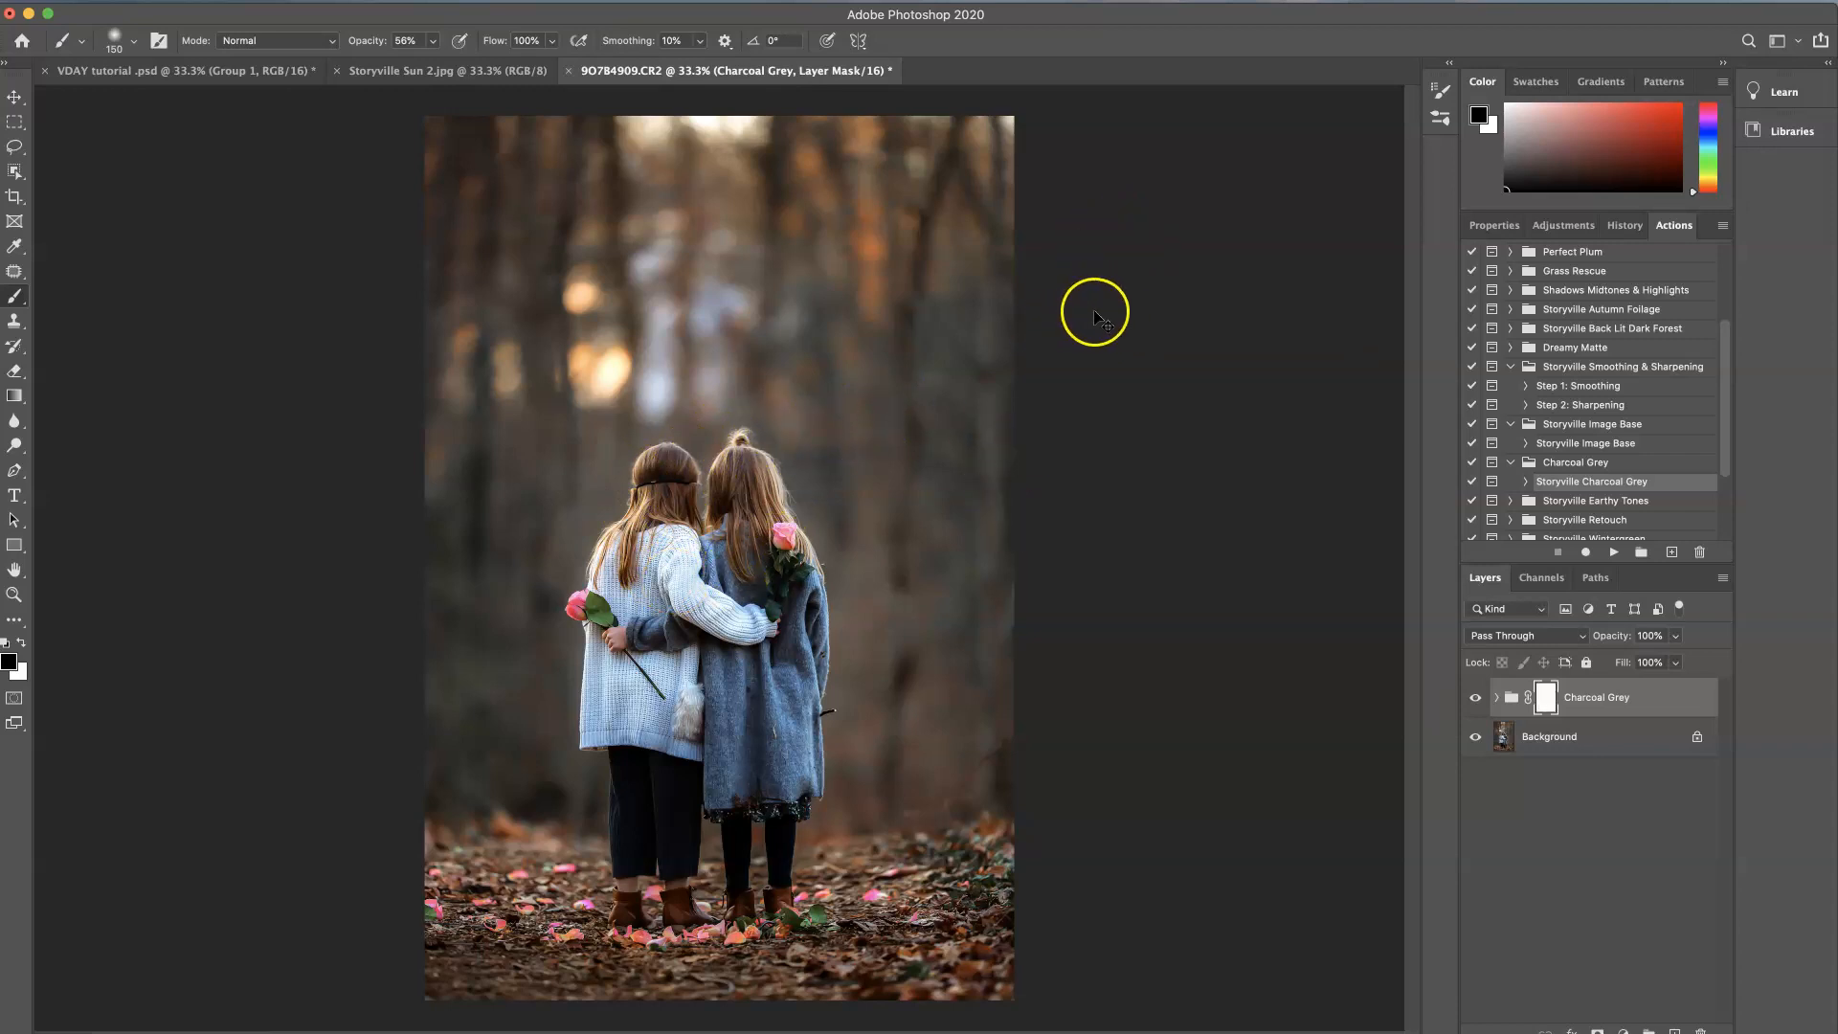
{"action": "key", "text": "ctrl+i"}
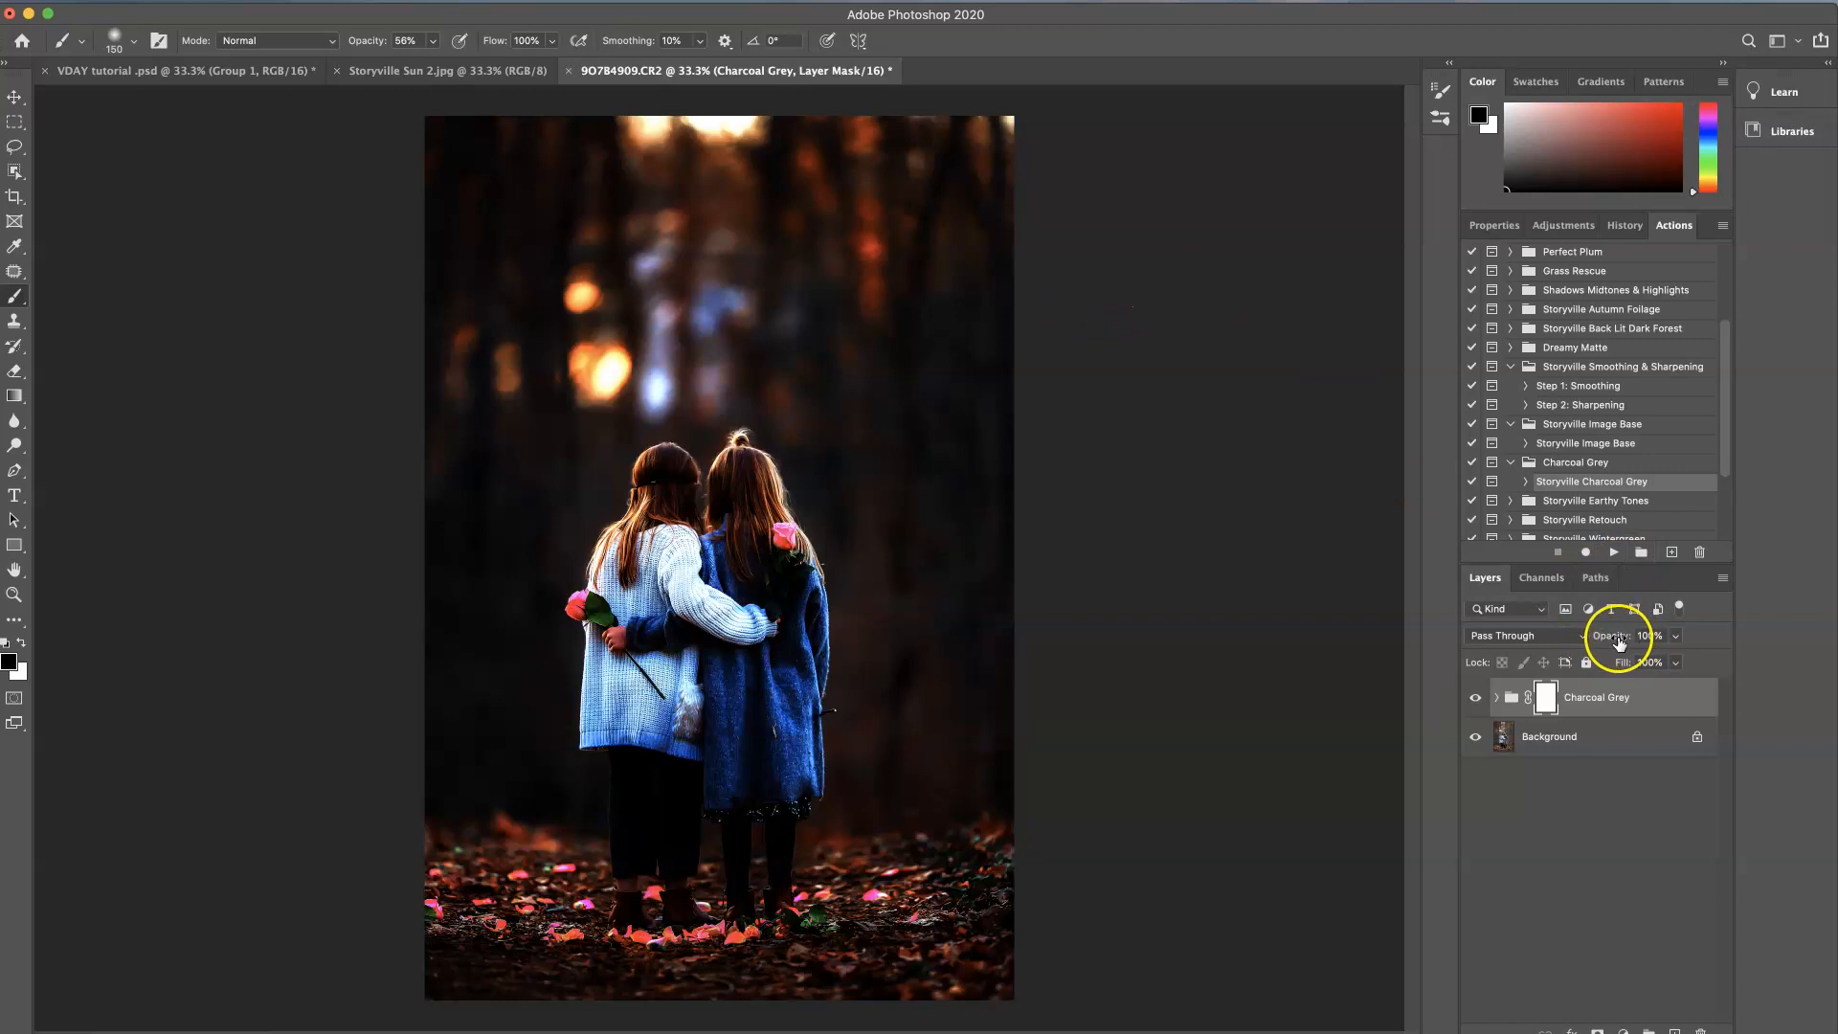
{"action": "left_click", "coordinate": [1623, 637]}
{"action": "type", "text": "50"}
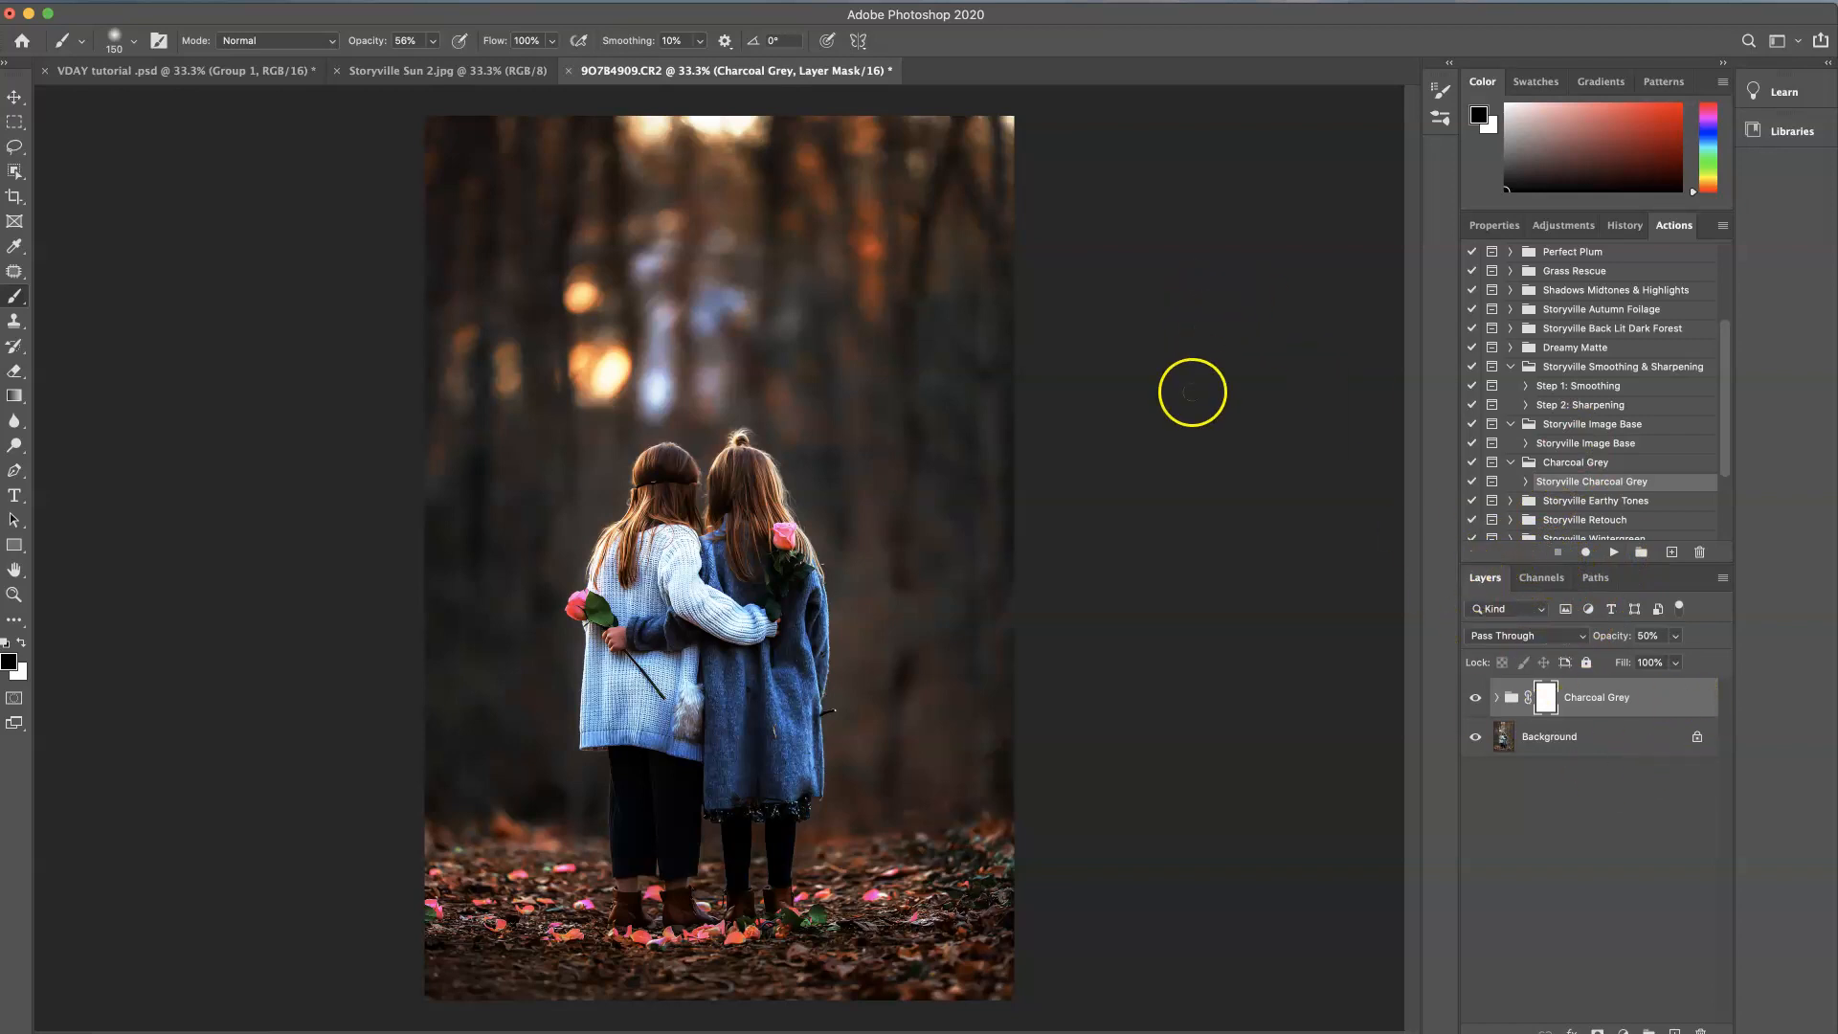
- With a larger brush at 100% opacity, paint the grey toning off the girls' back, boots and head, comparing on and off
{"action": "key", "text": "bracketright"}
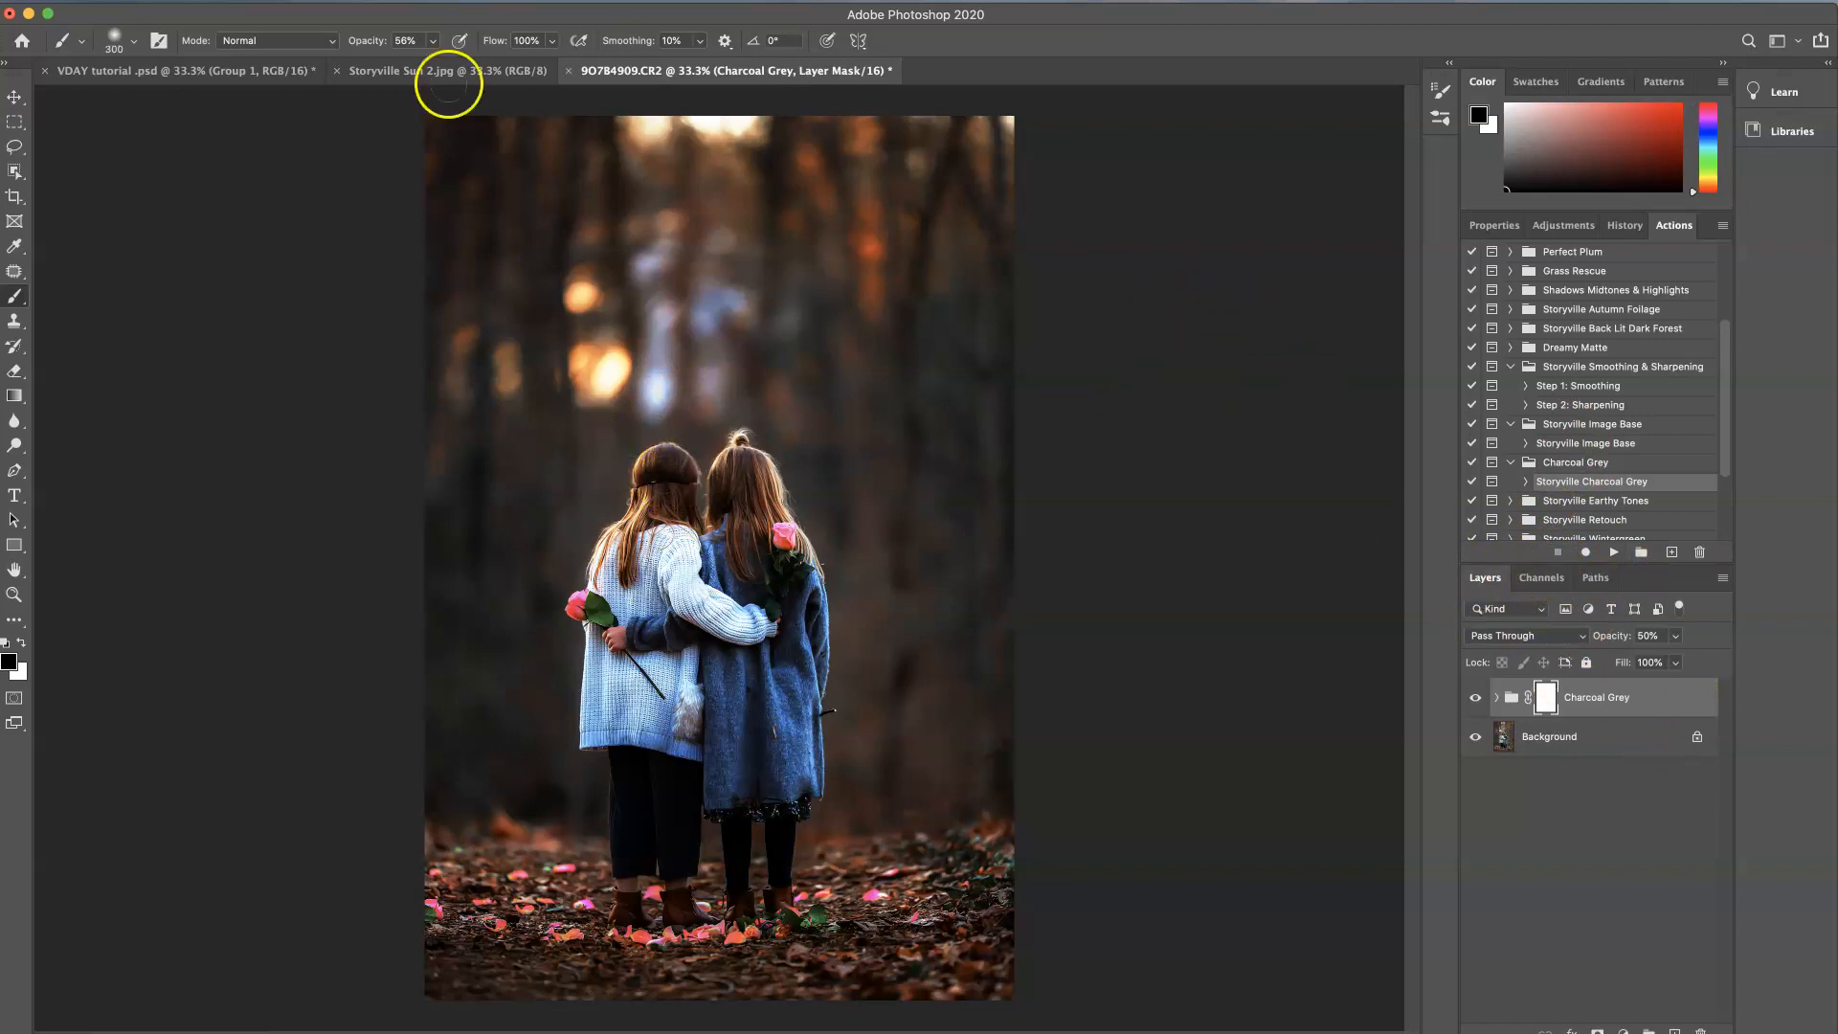
{"action": "left_click_drag", "start_coordinate": [360, 44], "coordinate": [369, 46]}
{"action": "type", "text": "100"}
{"action": "key", "text": "Return"}
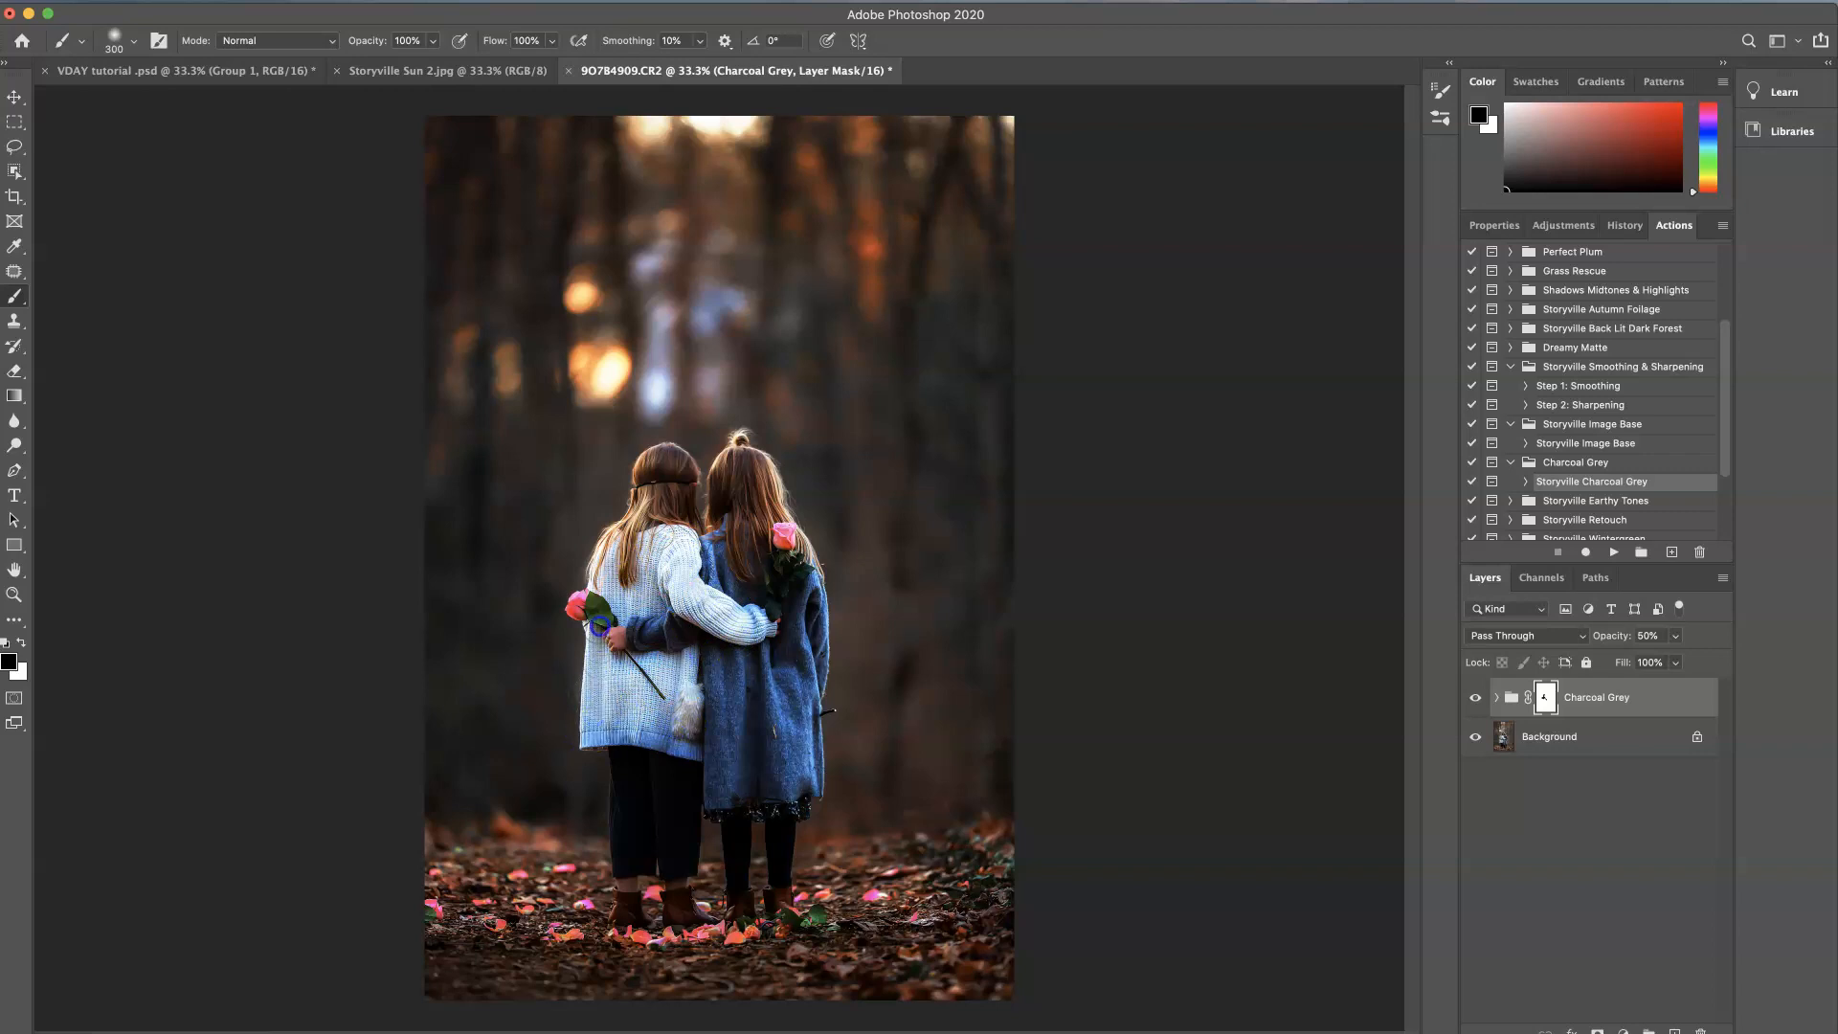
{"action": "left_click", "coordinate": [623, 617]}
{"action": "left_click", "coordinate": [626, 883]}
{"action": "left_click", "coordinate": [746, 556]}
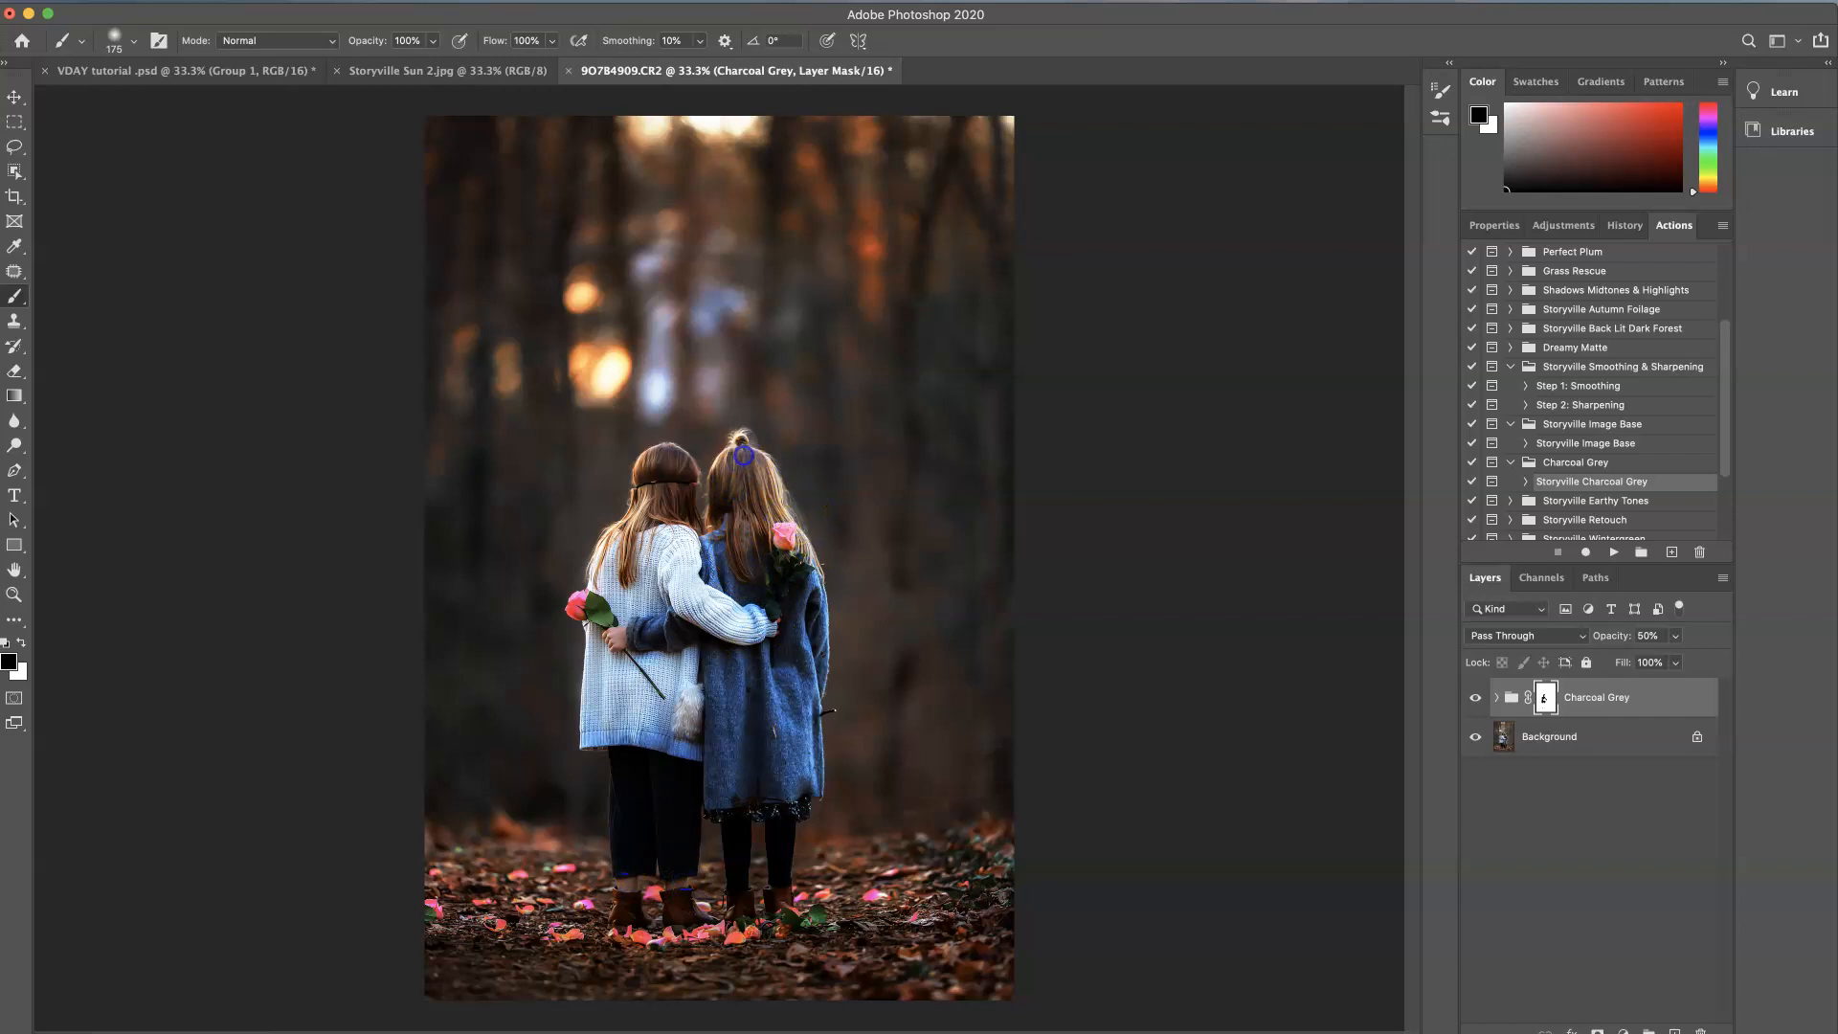
{"action": "left_click", "coordinate": [1475, 697]}
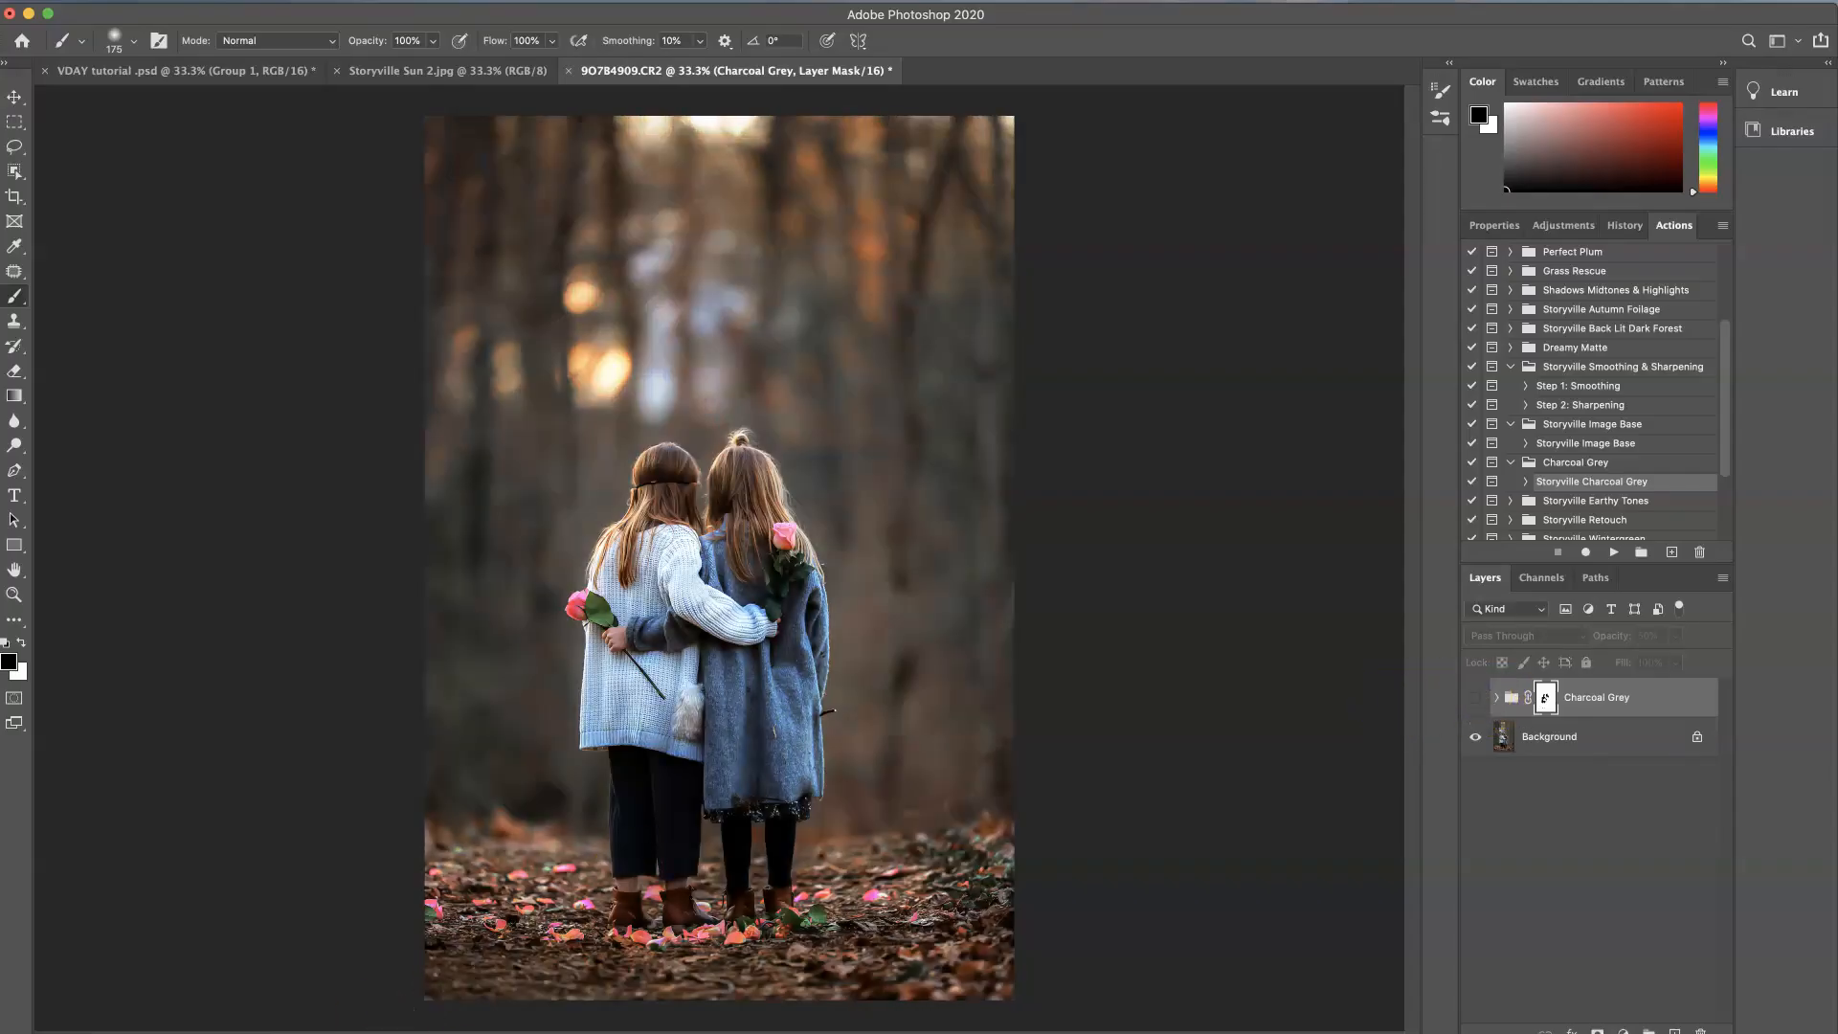
{"action": "left_click", "coordinate": [1475, 698]}
{"action": "left_click", "coordinate": [1478, 700]}
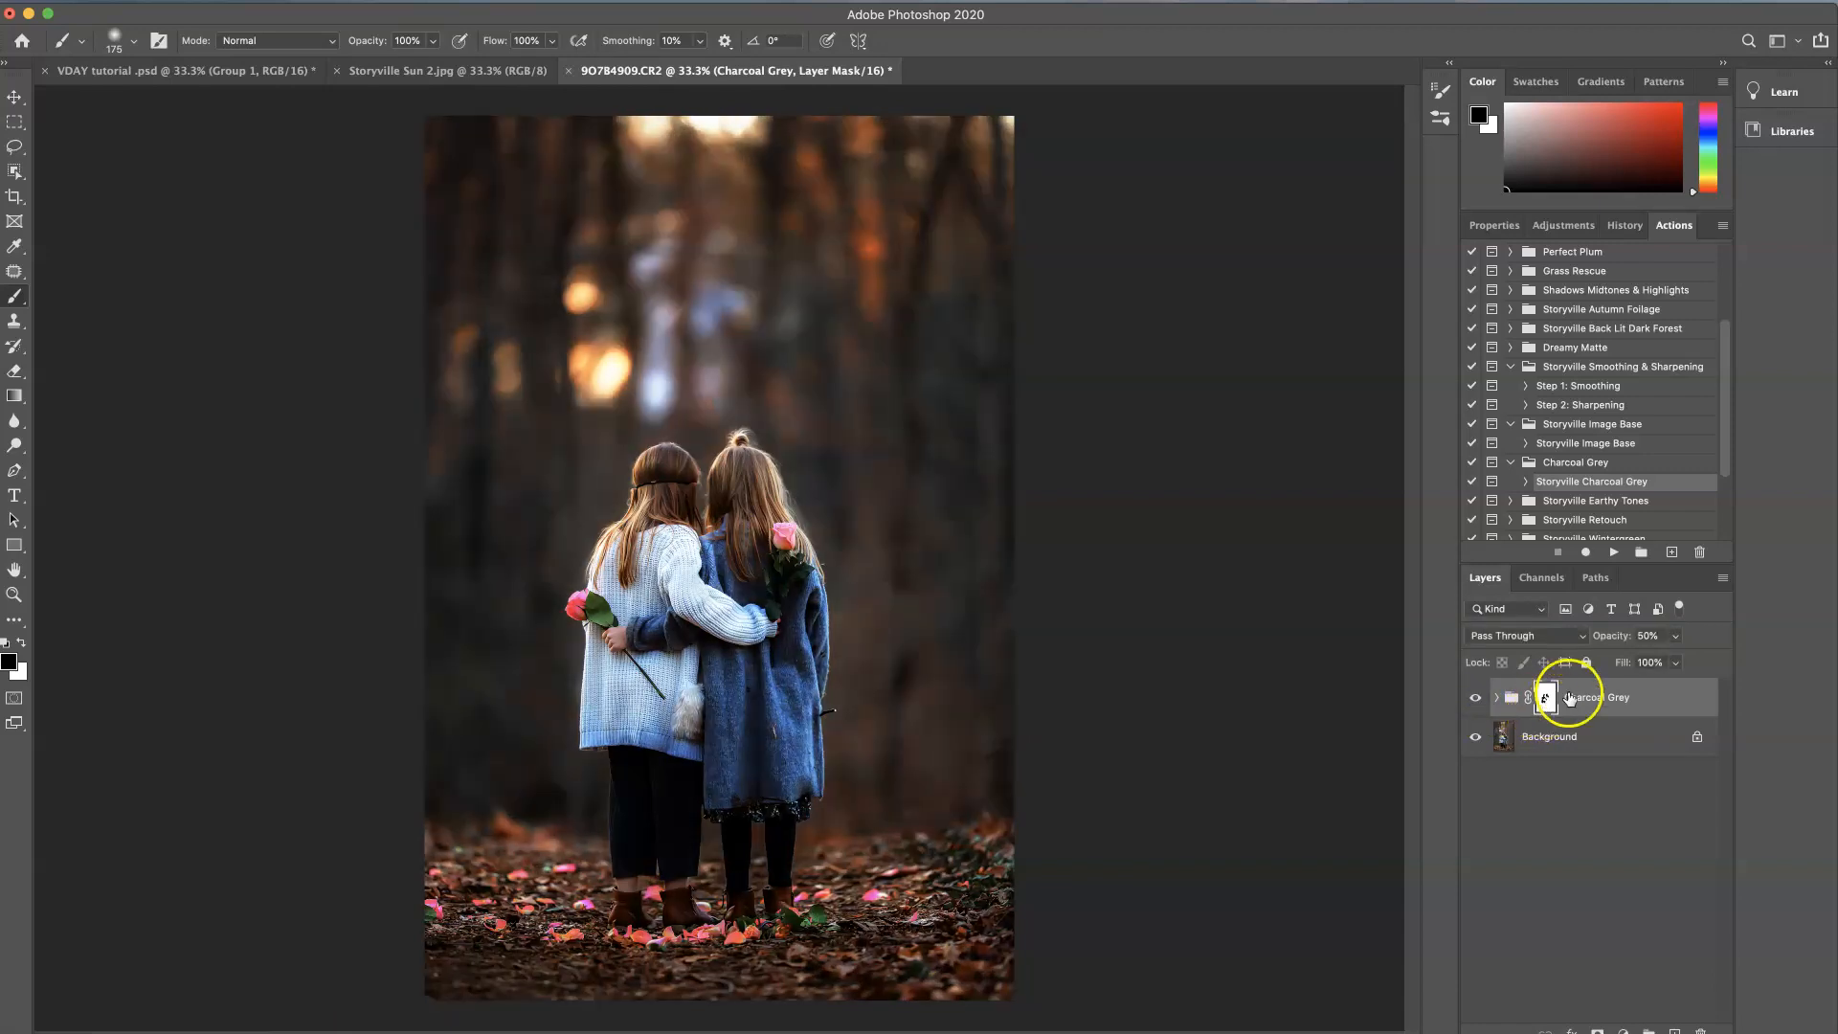
- Paint the toning off the girl's head and sweater near the rose, then compare the Charcoal Grey layer again
{"action": "left_click", "coordinate": [677, 425]}
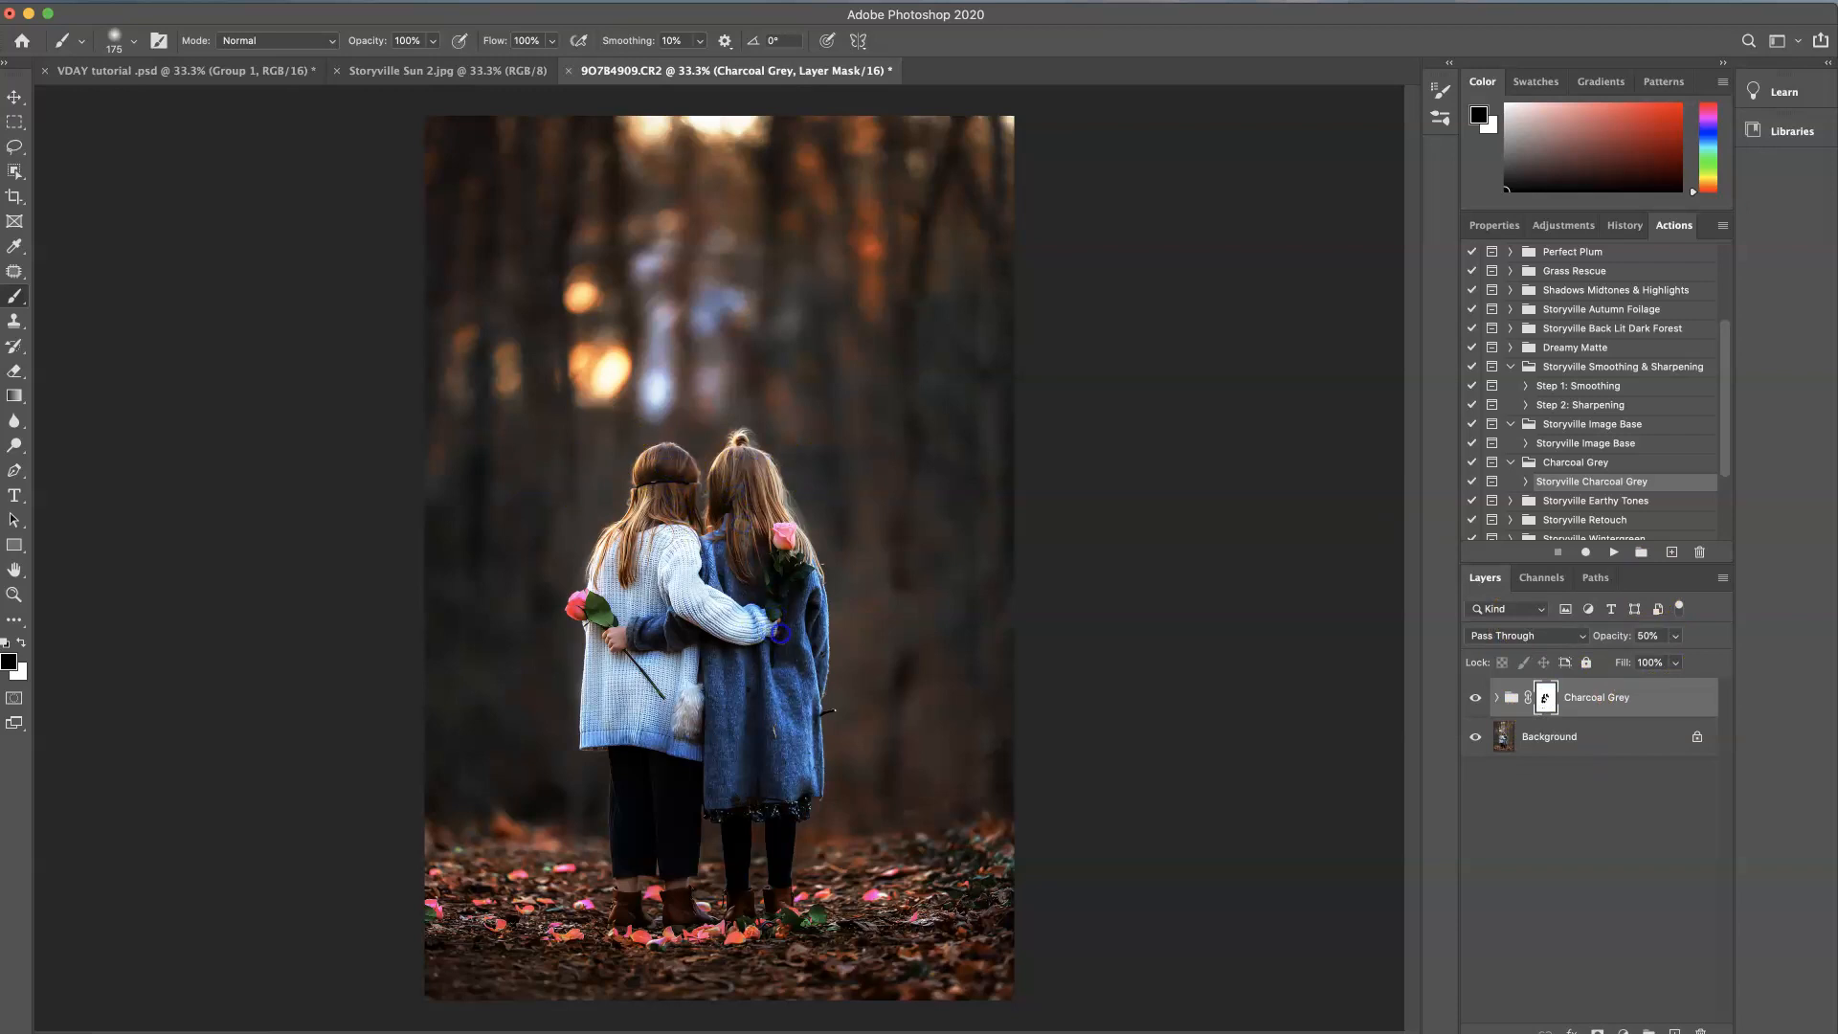
{"action": "left_click", "coordinate": [618, 645]}
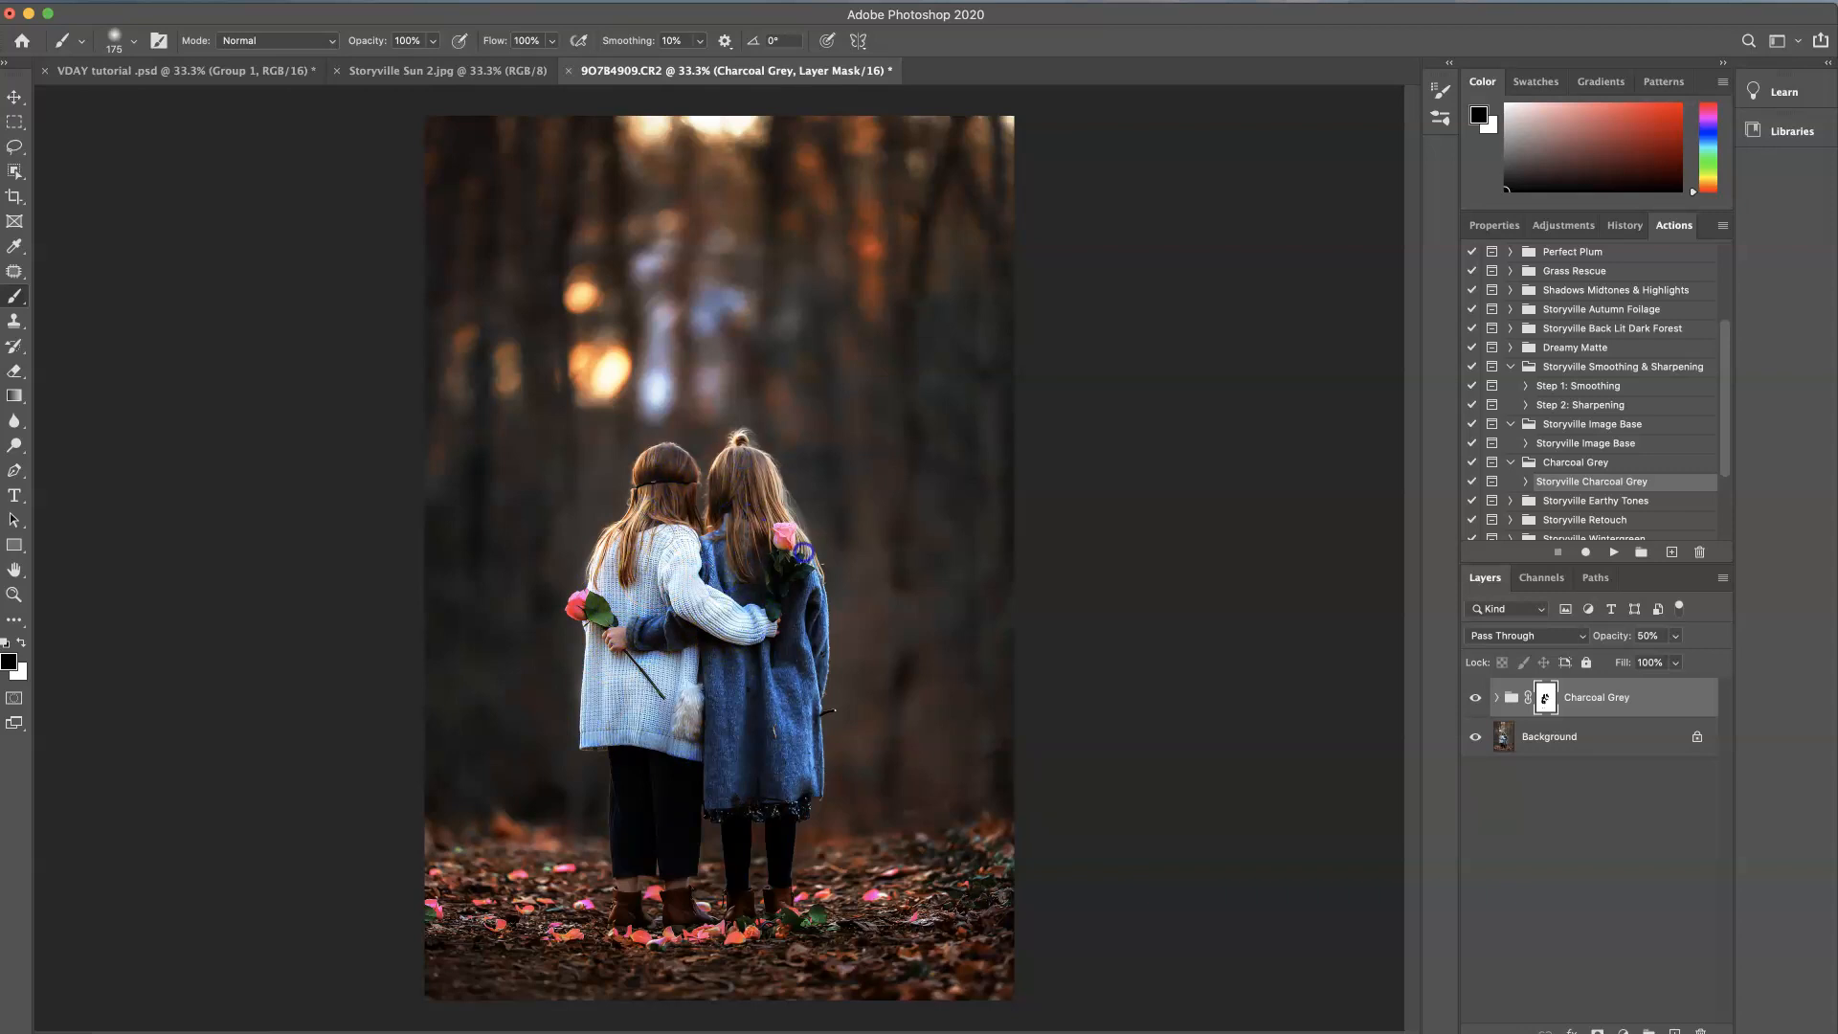
{"action": "left_click", "coordinate": [1476, 698]}
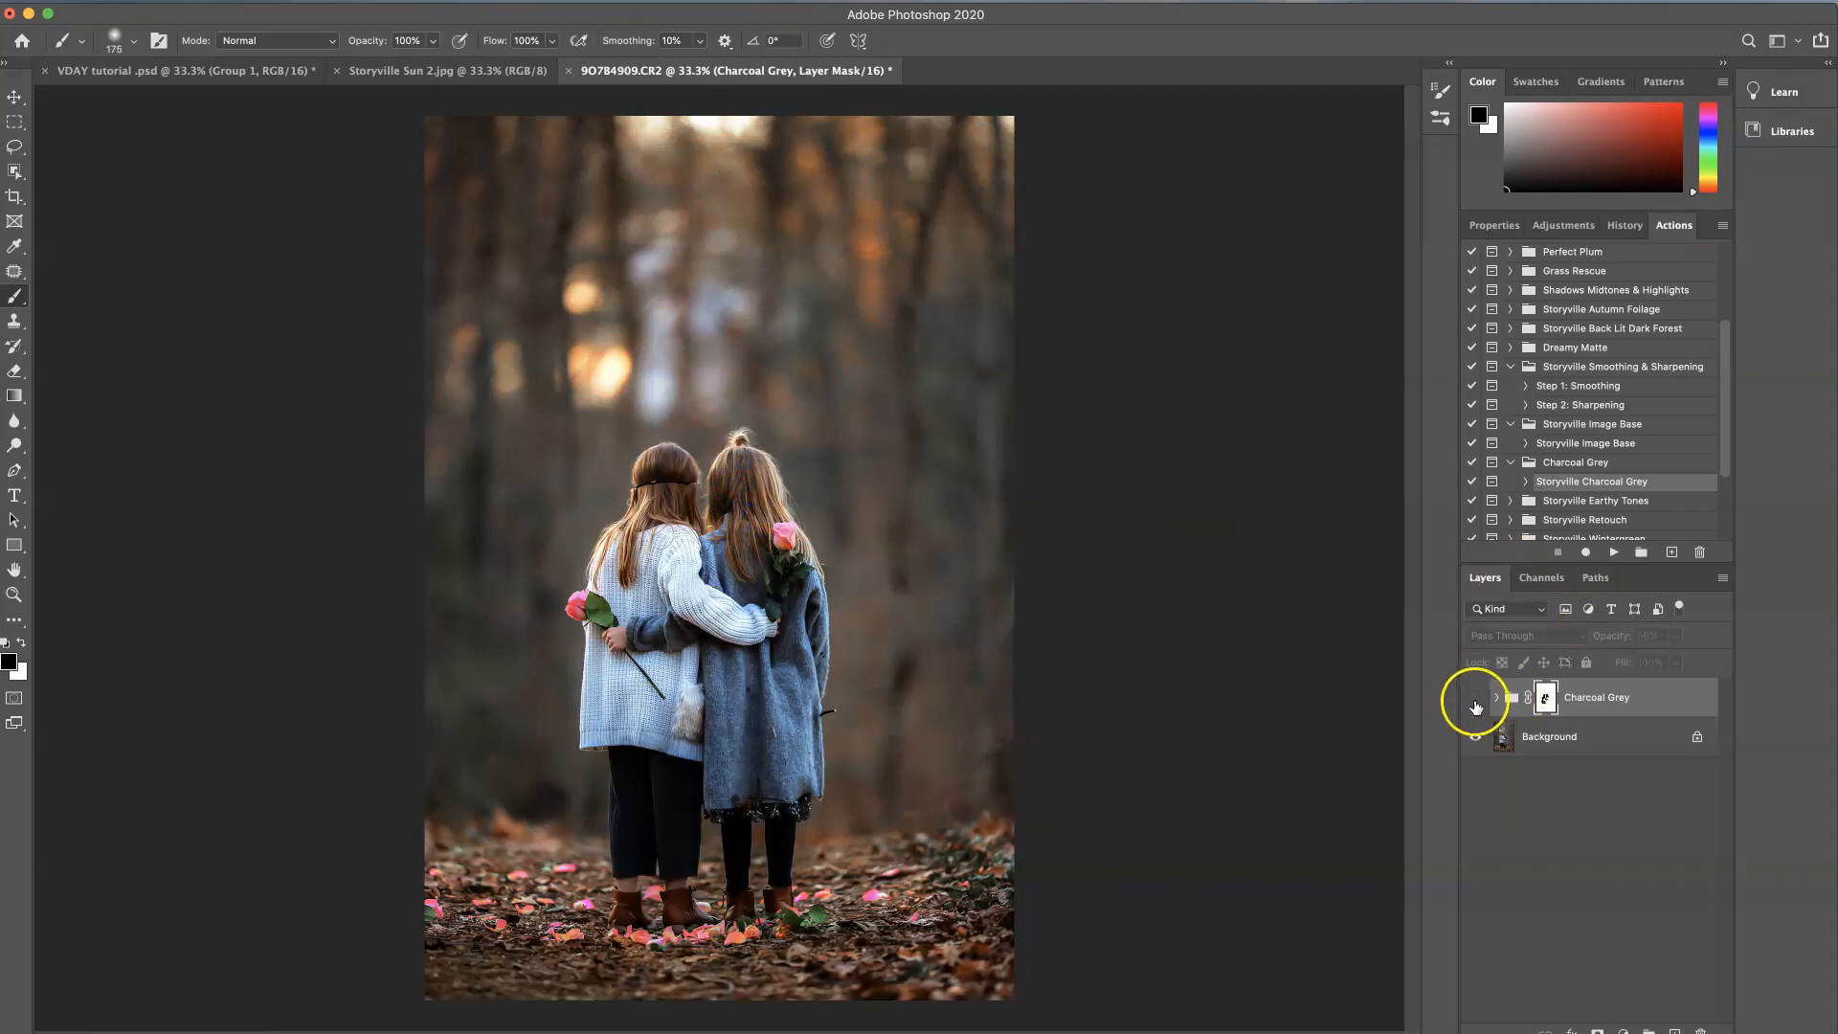
{"action": "left_click", "coordinate": [1476, 699]}
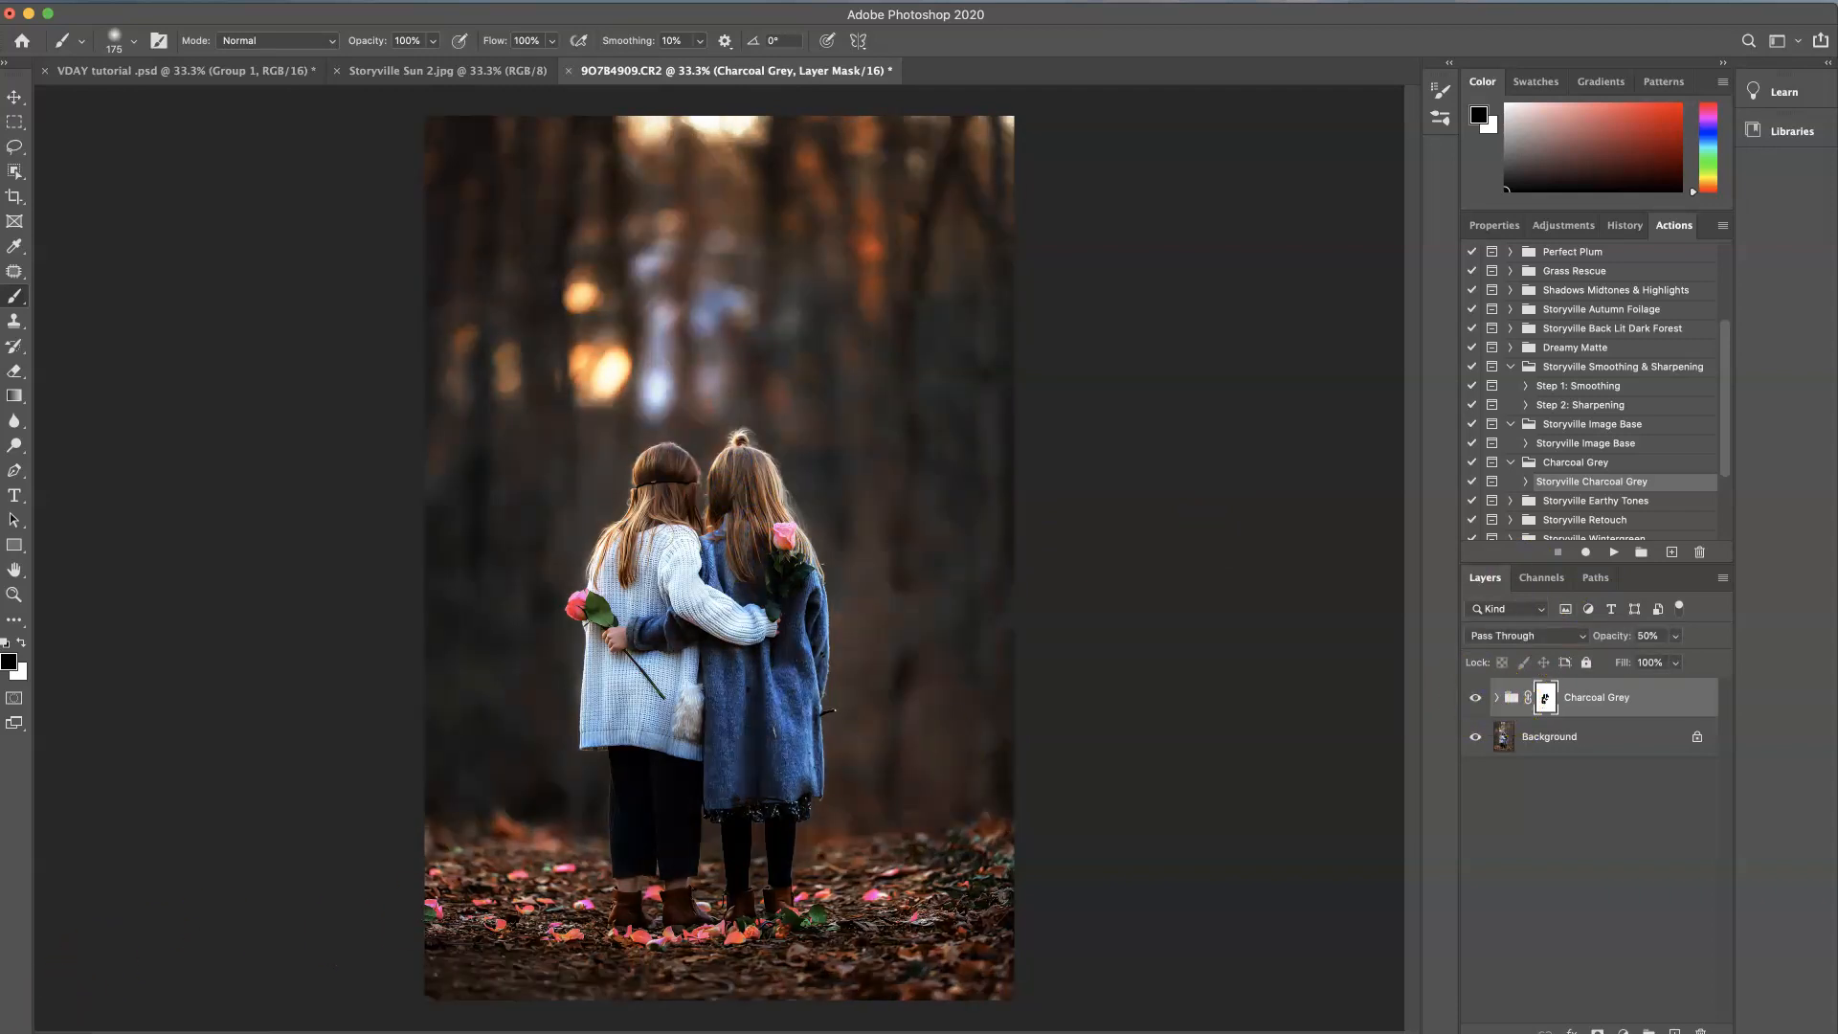
- Flatten the toned photo, copy the Storyville Sun 2.jpg flare image, and return to the girls' photo
{"action": "left_click", "coordinate": [241, 2]}
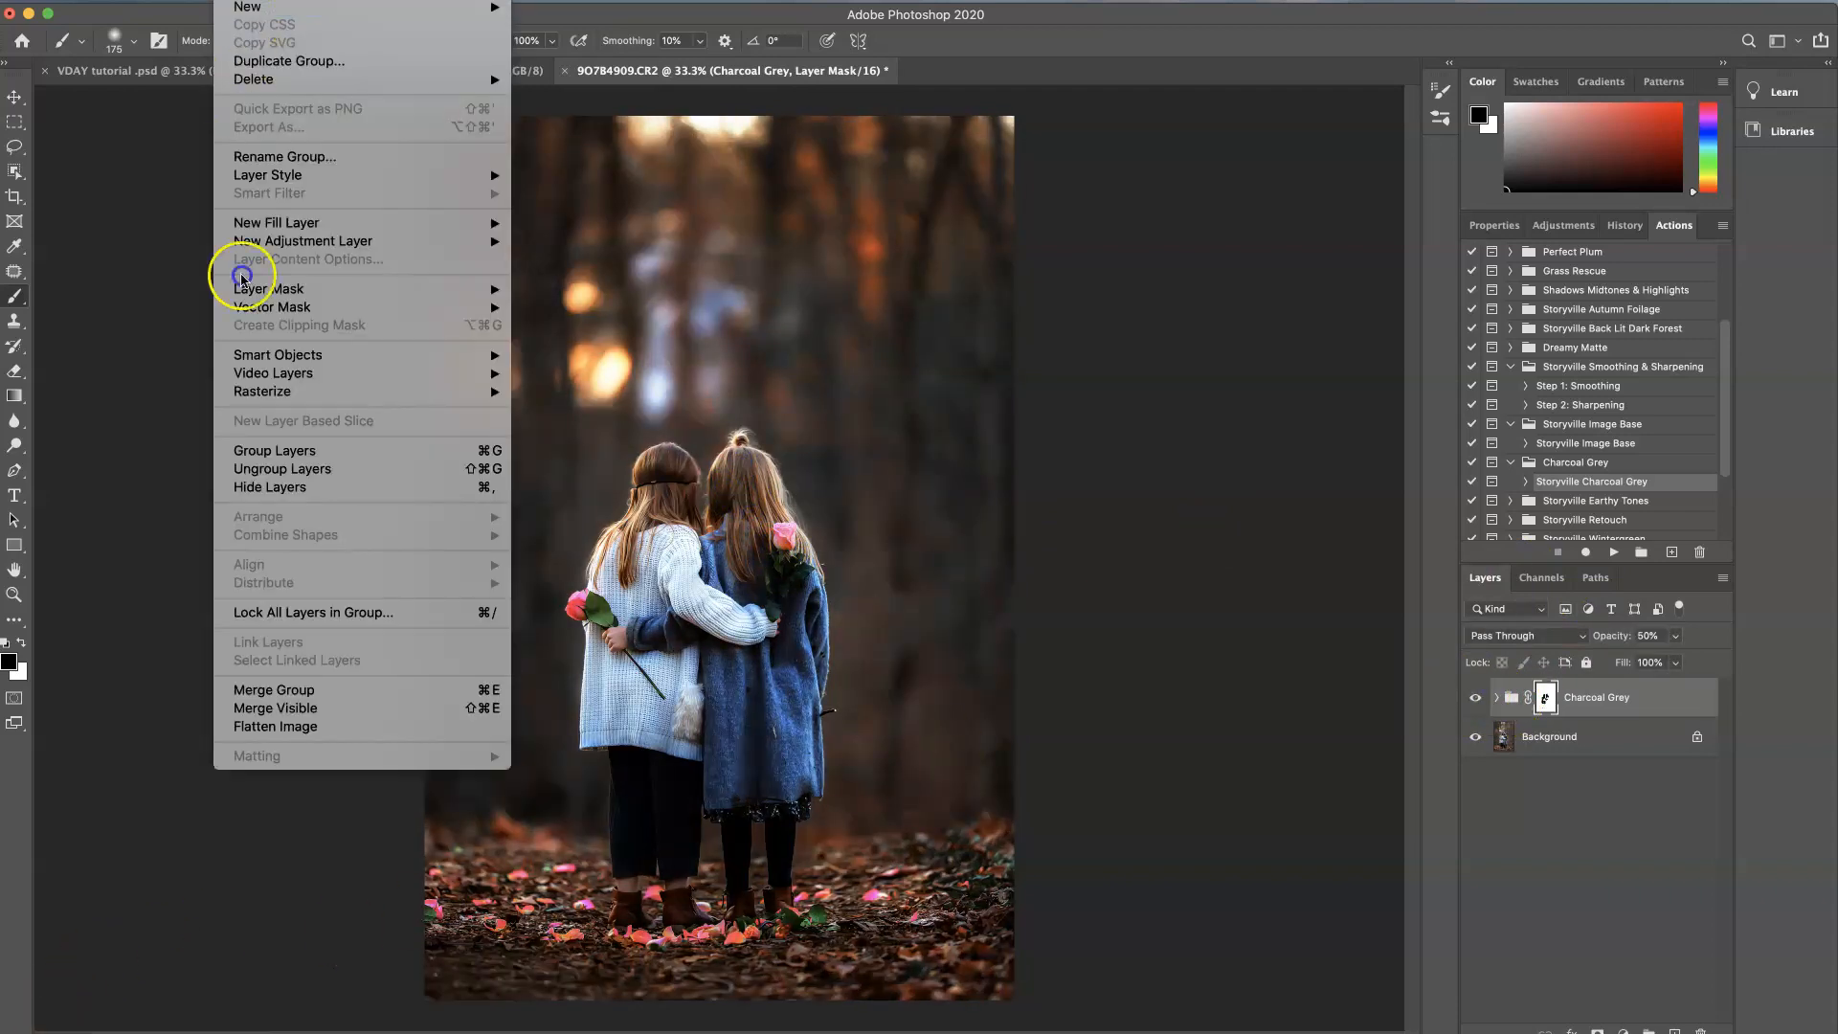
{"action": "left_click", "coordinate": [273, 727]}
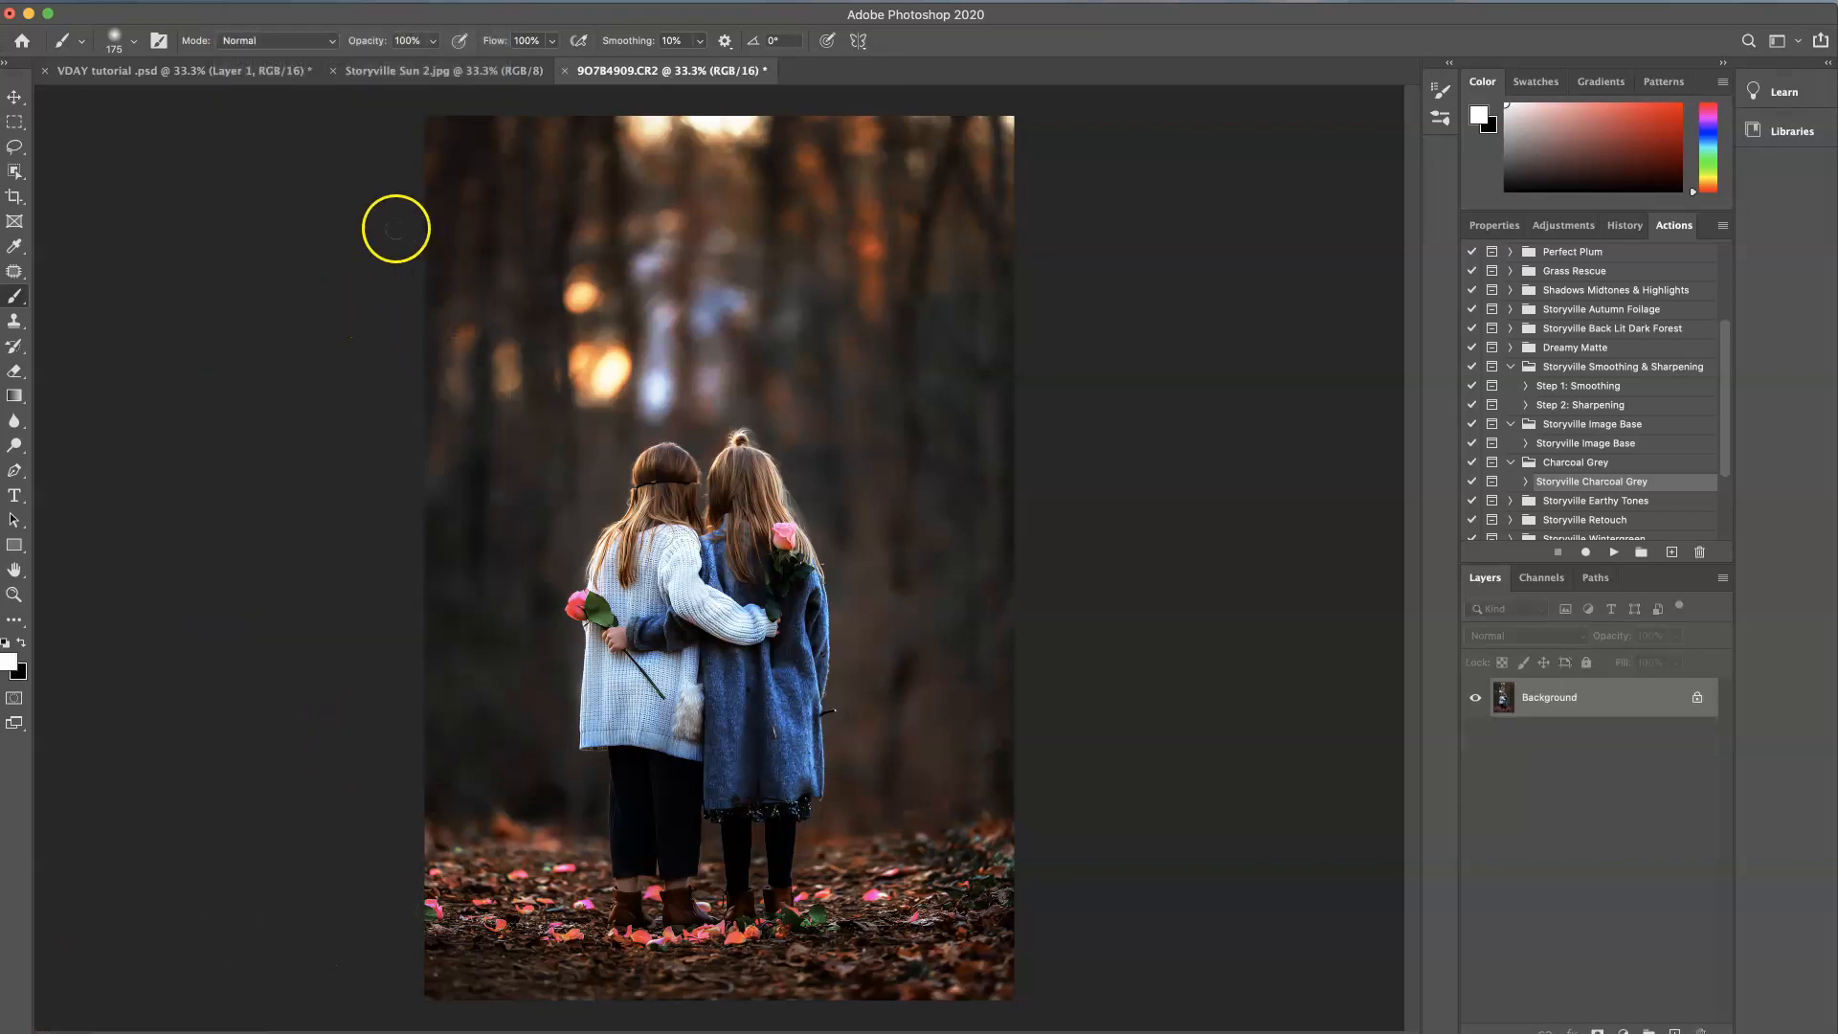
{"action": "left_click", "coordinate": [390, 70]}
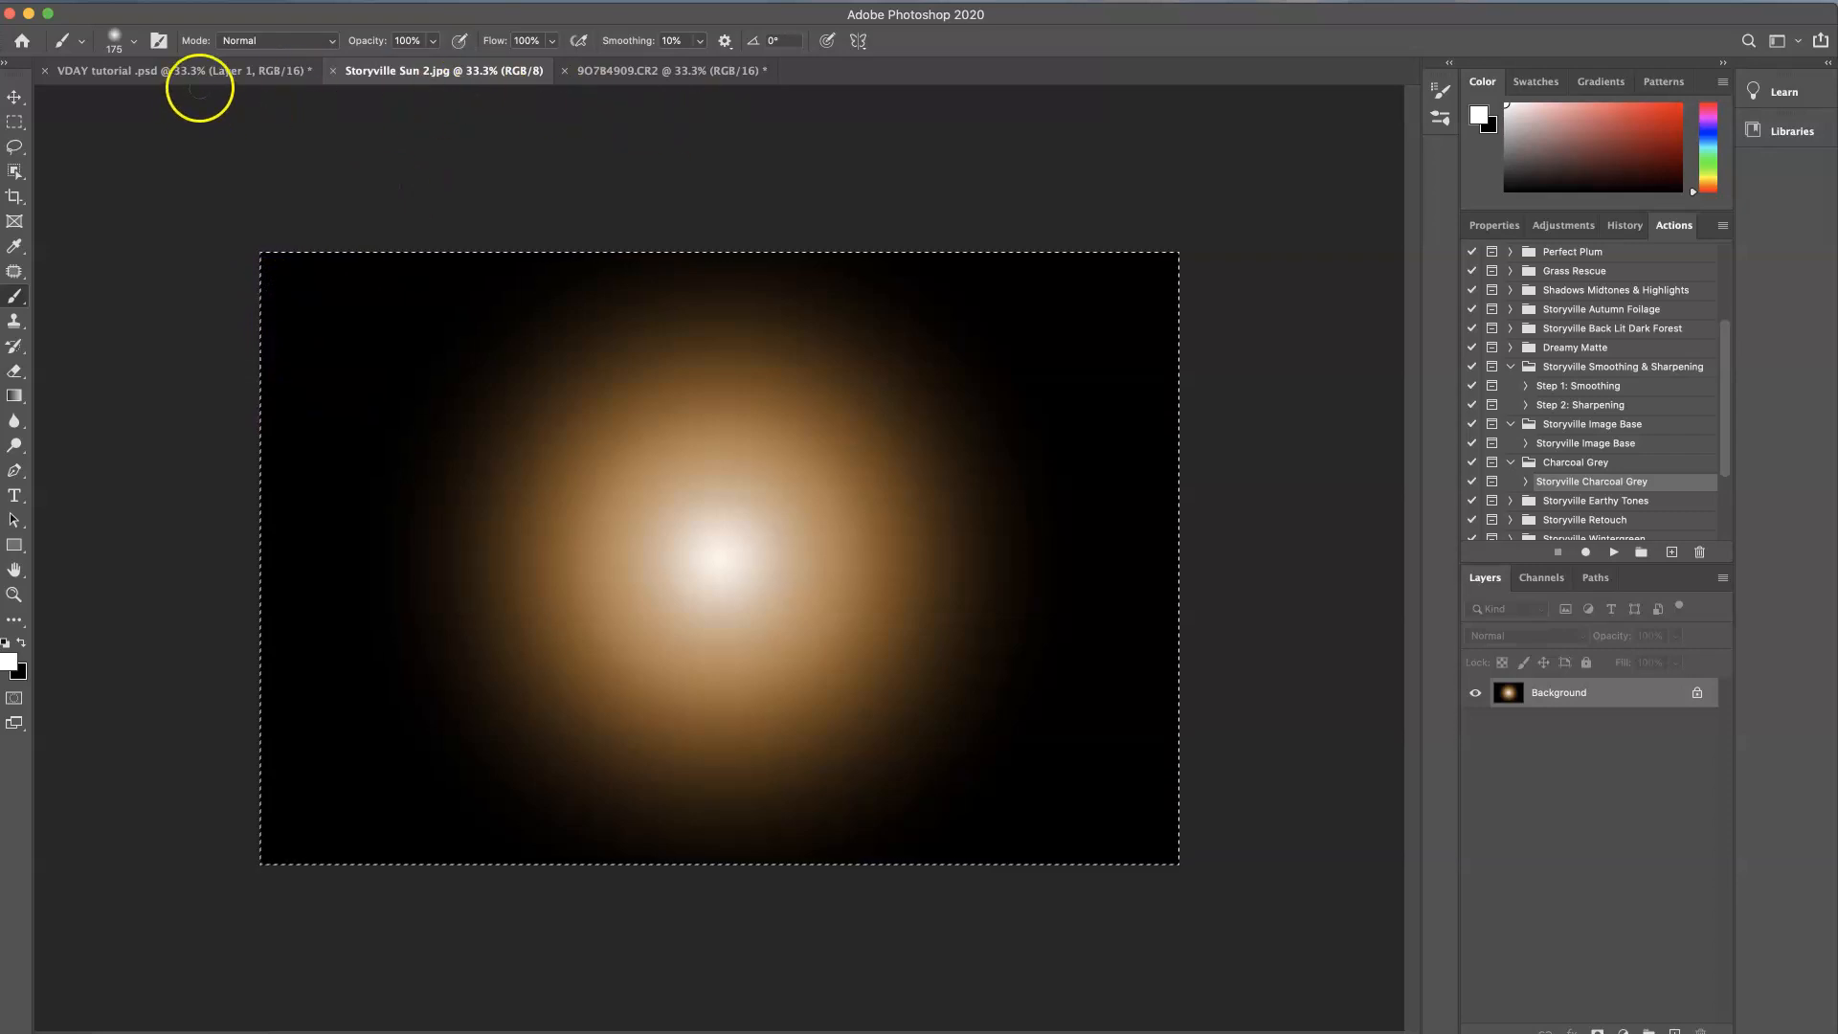
{"action": "left_click", "coordinate": [661, 72]}
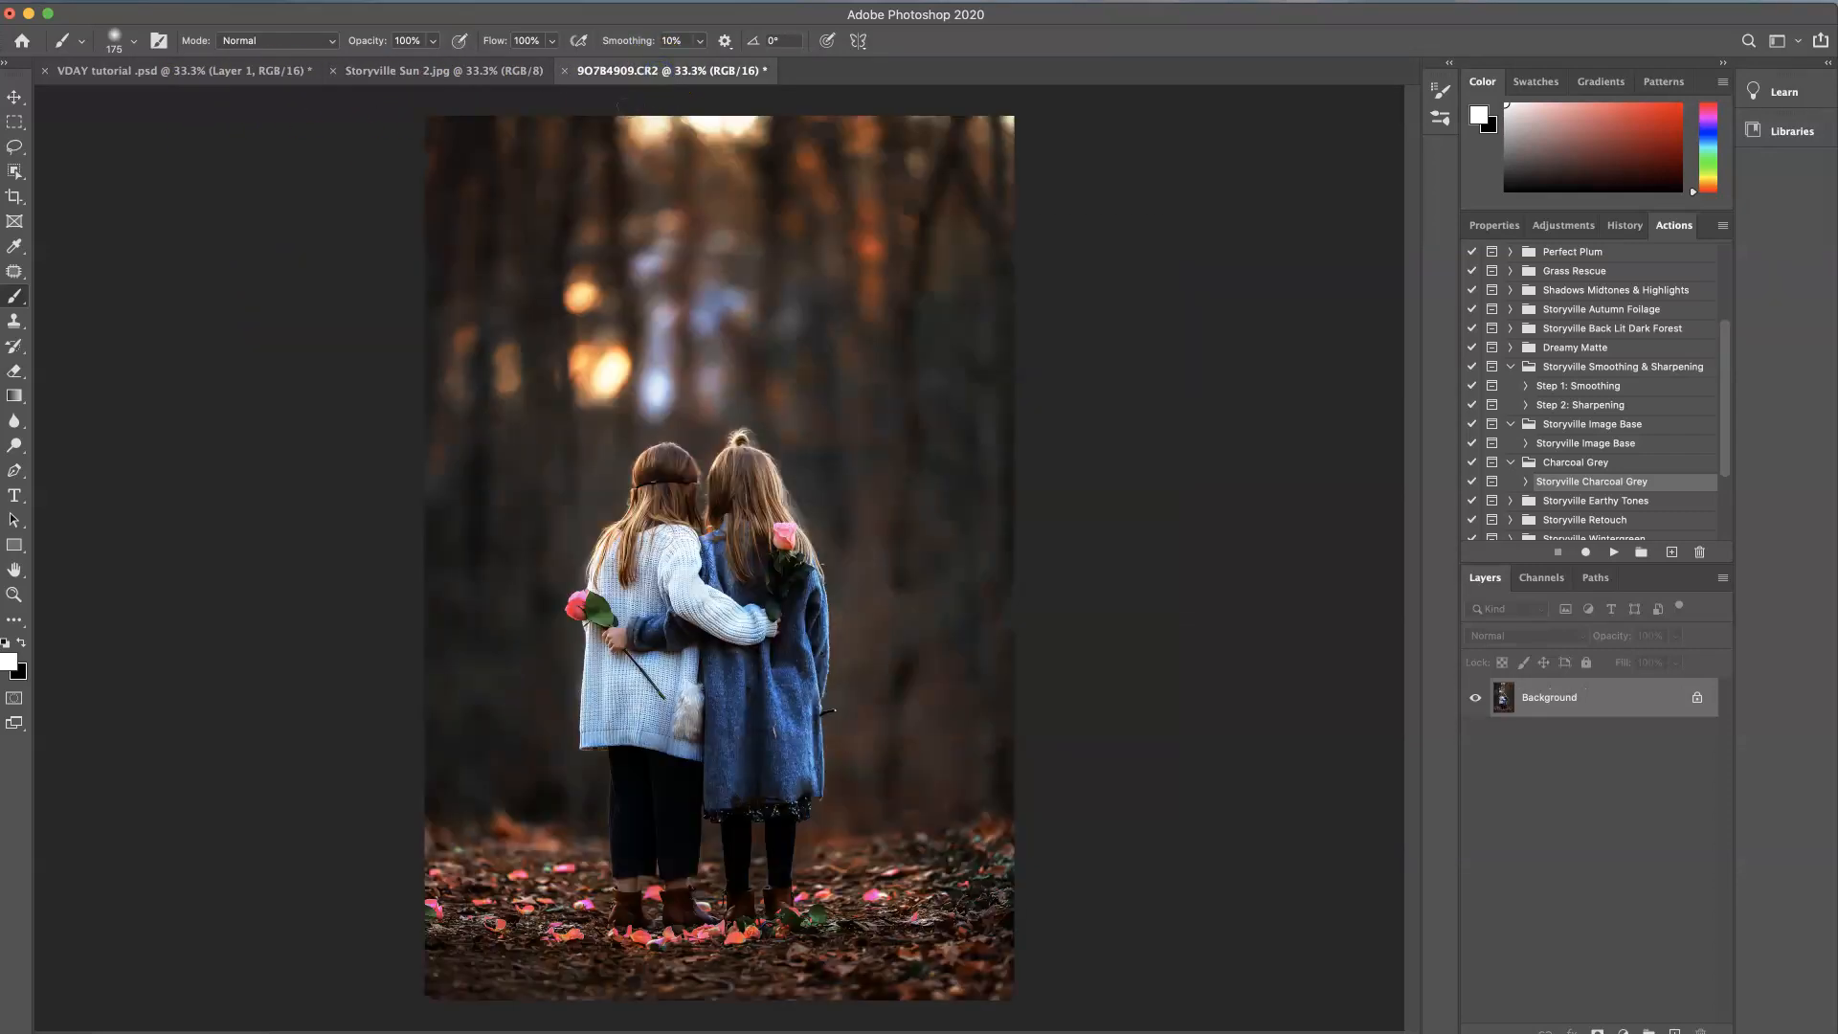
- Paste the sun flare as a Screen-blended layer and start moving it up and enlarging it with Free Transform
{"action": "key", "text": "super+v"}
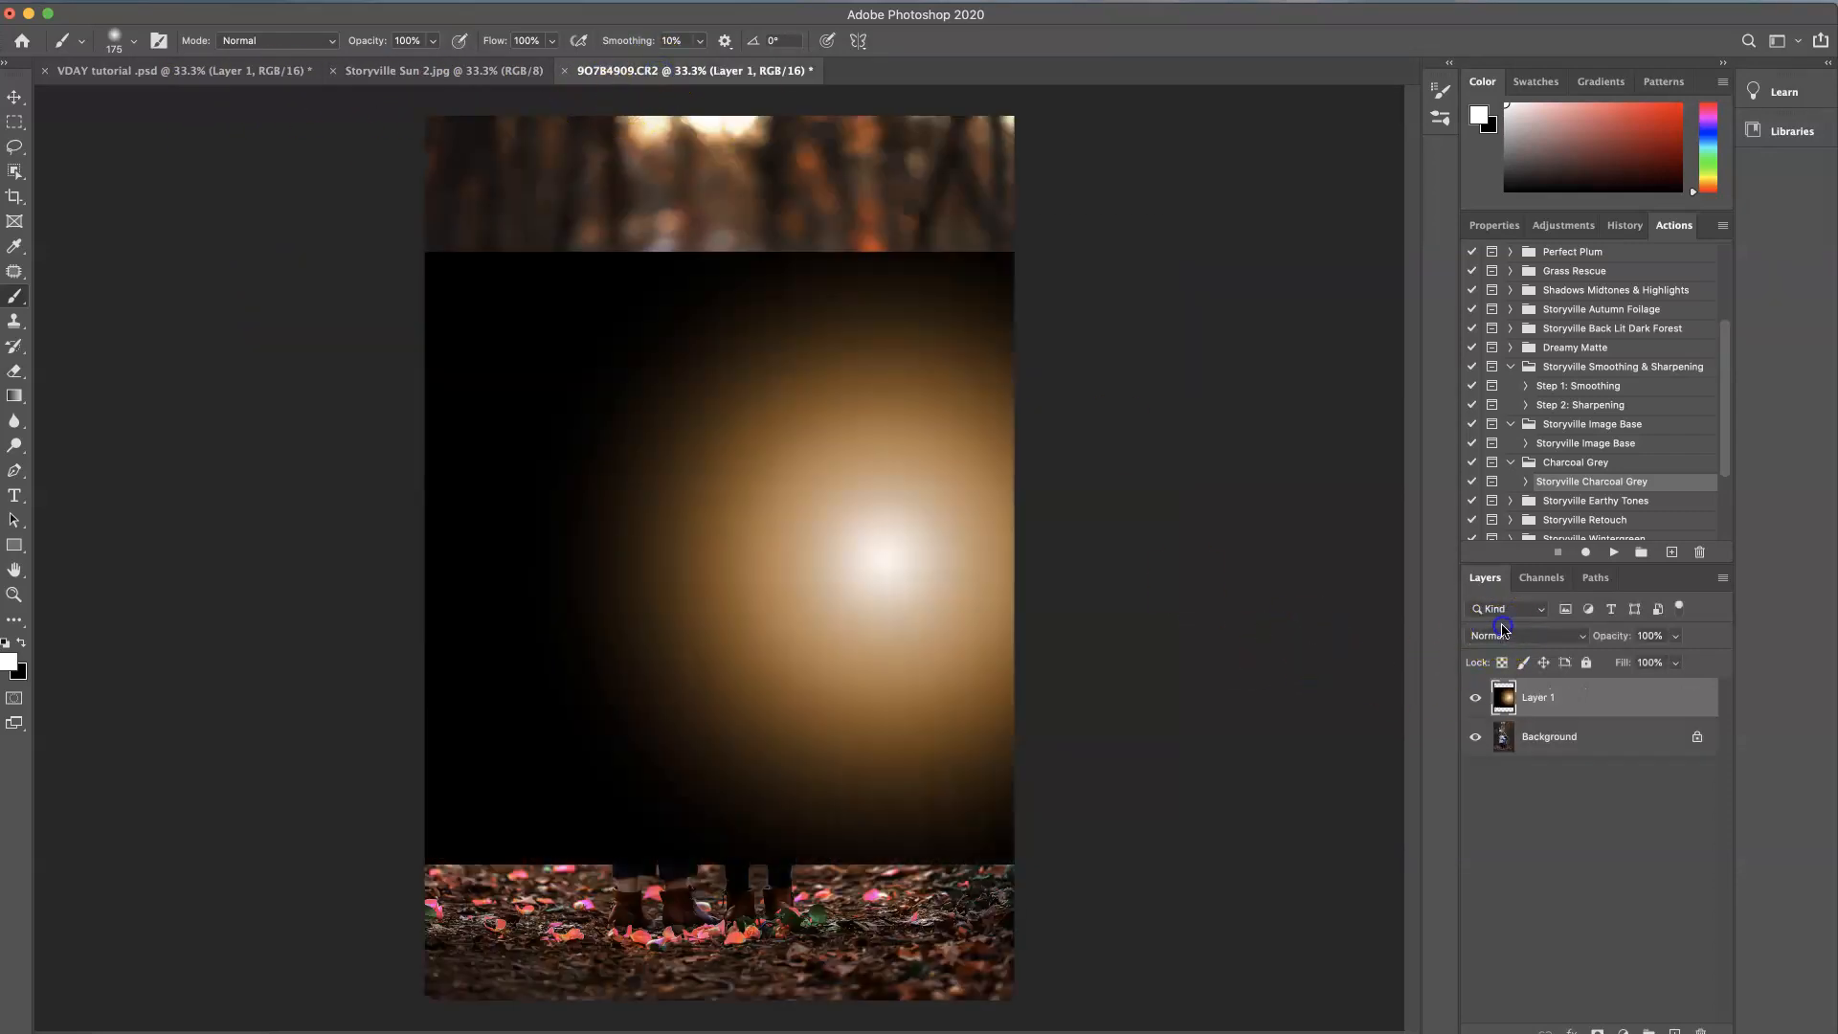
{"action": "left_click", "coordinate": [1496, 635]}
{"action": "left_click", "coordinate": [1494, 764]}
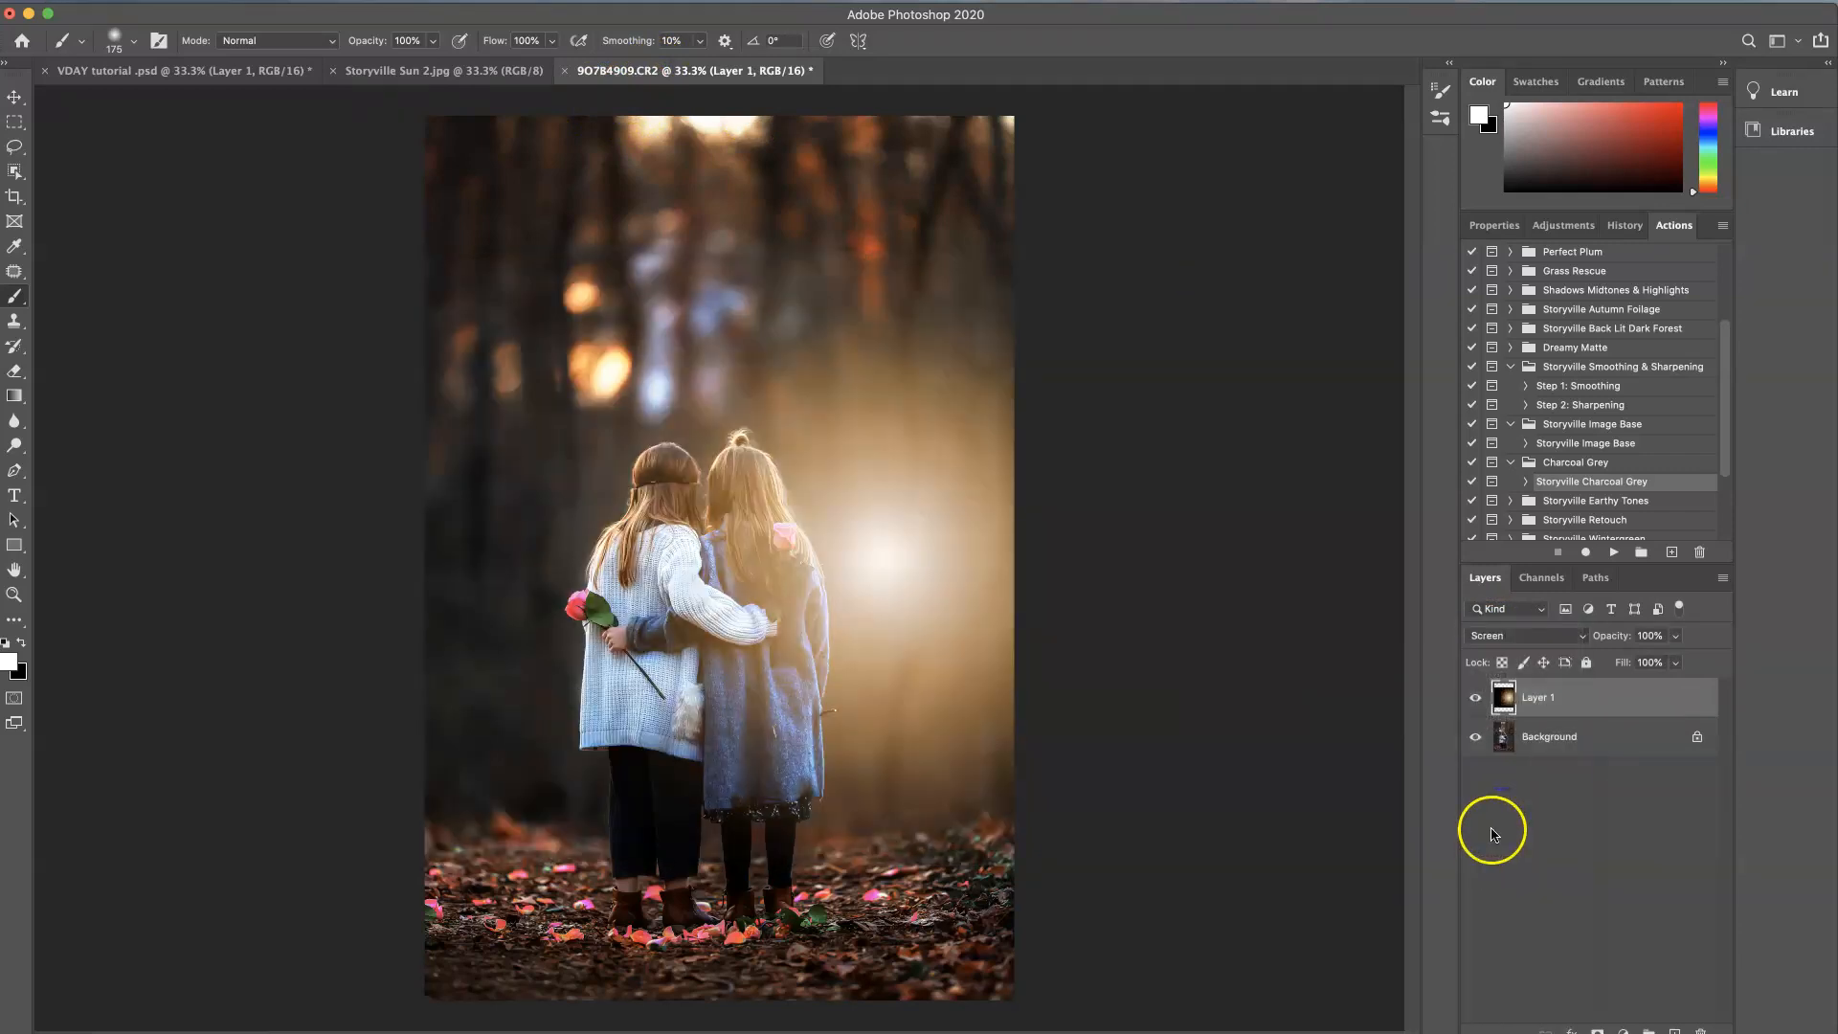
{"action": "key", "text": "super+t"}
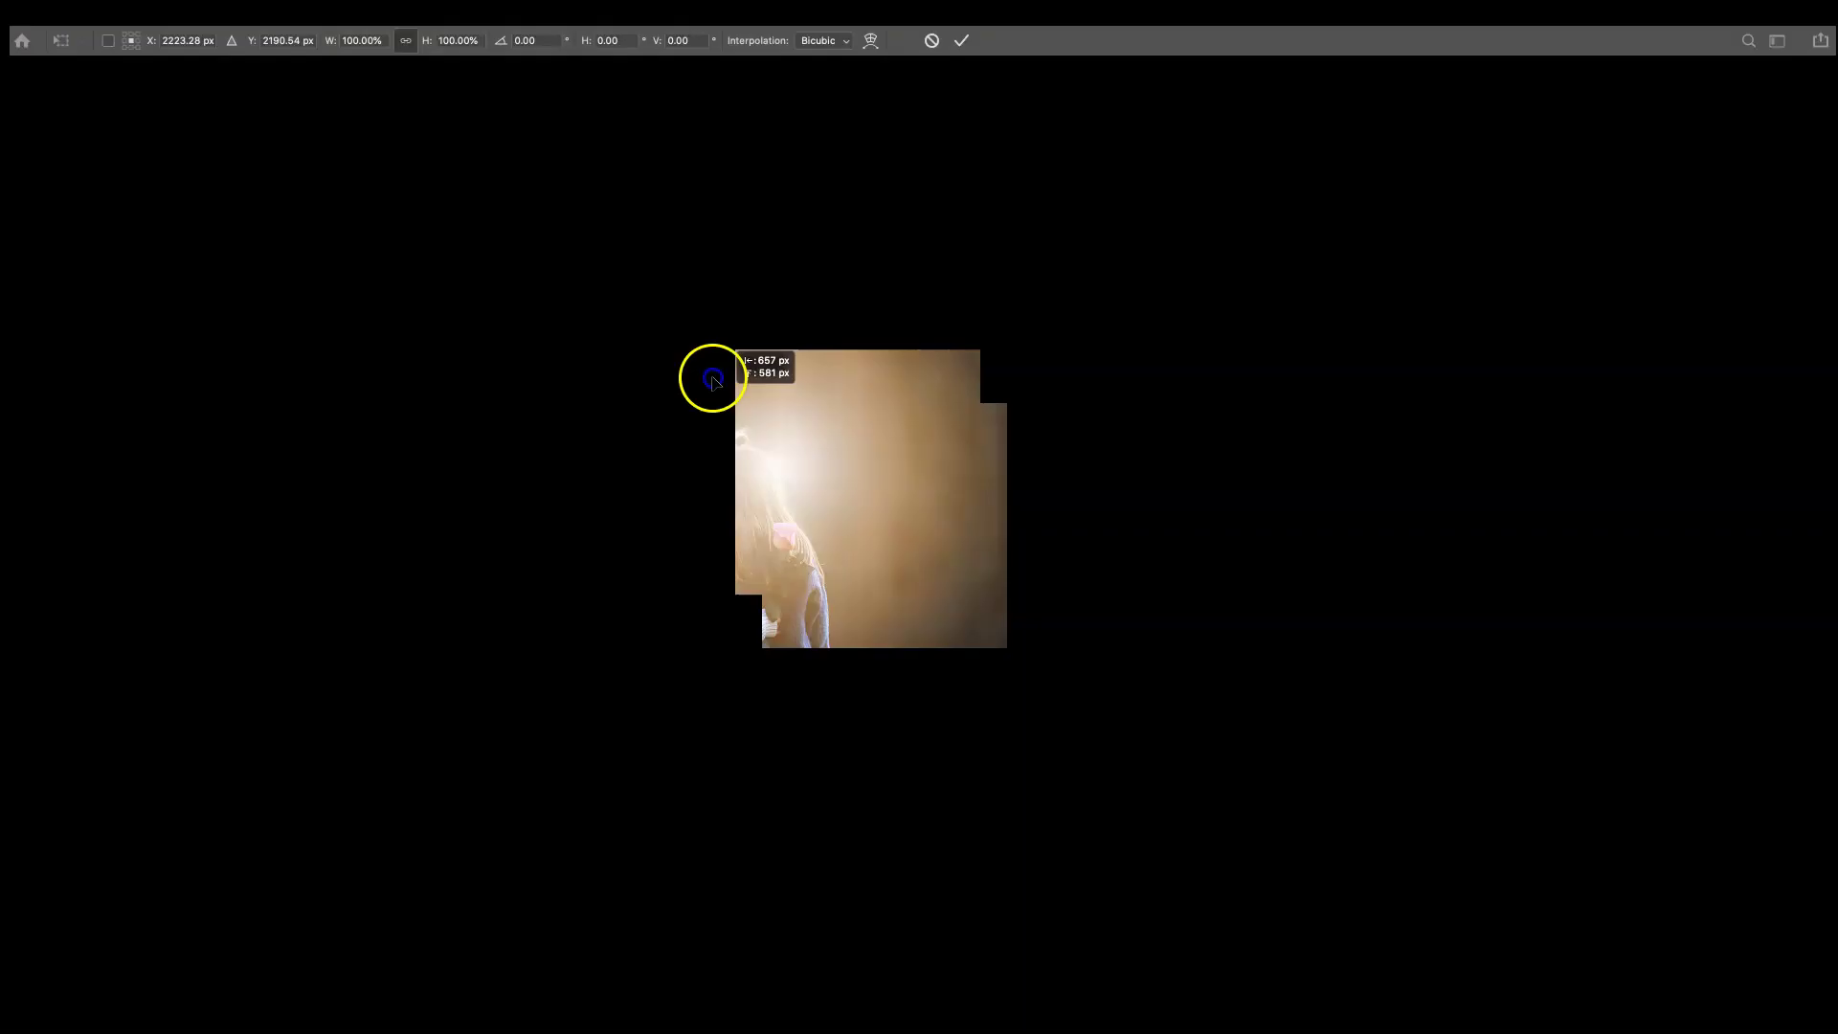
{"action": "left_click_drag", "start_coordinate": [703, 431], "coordinate": [704, 243]}
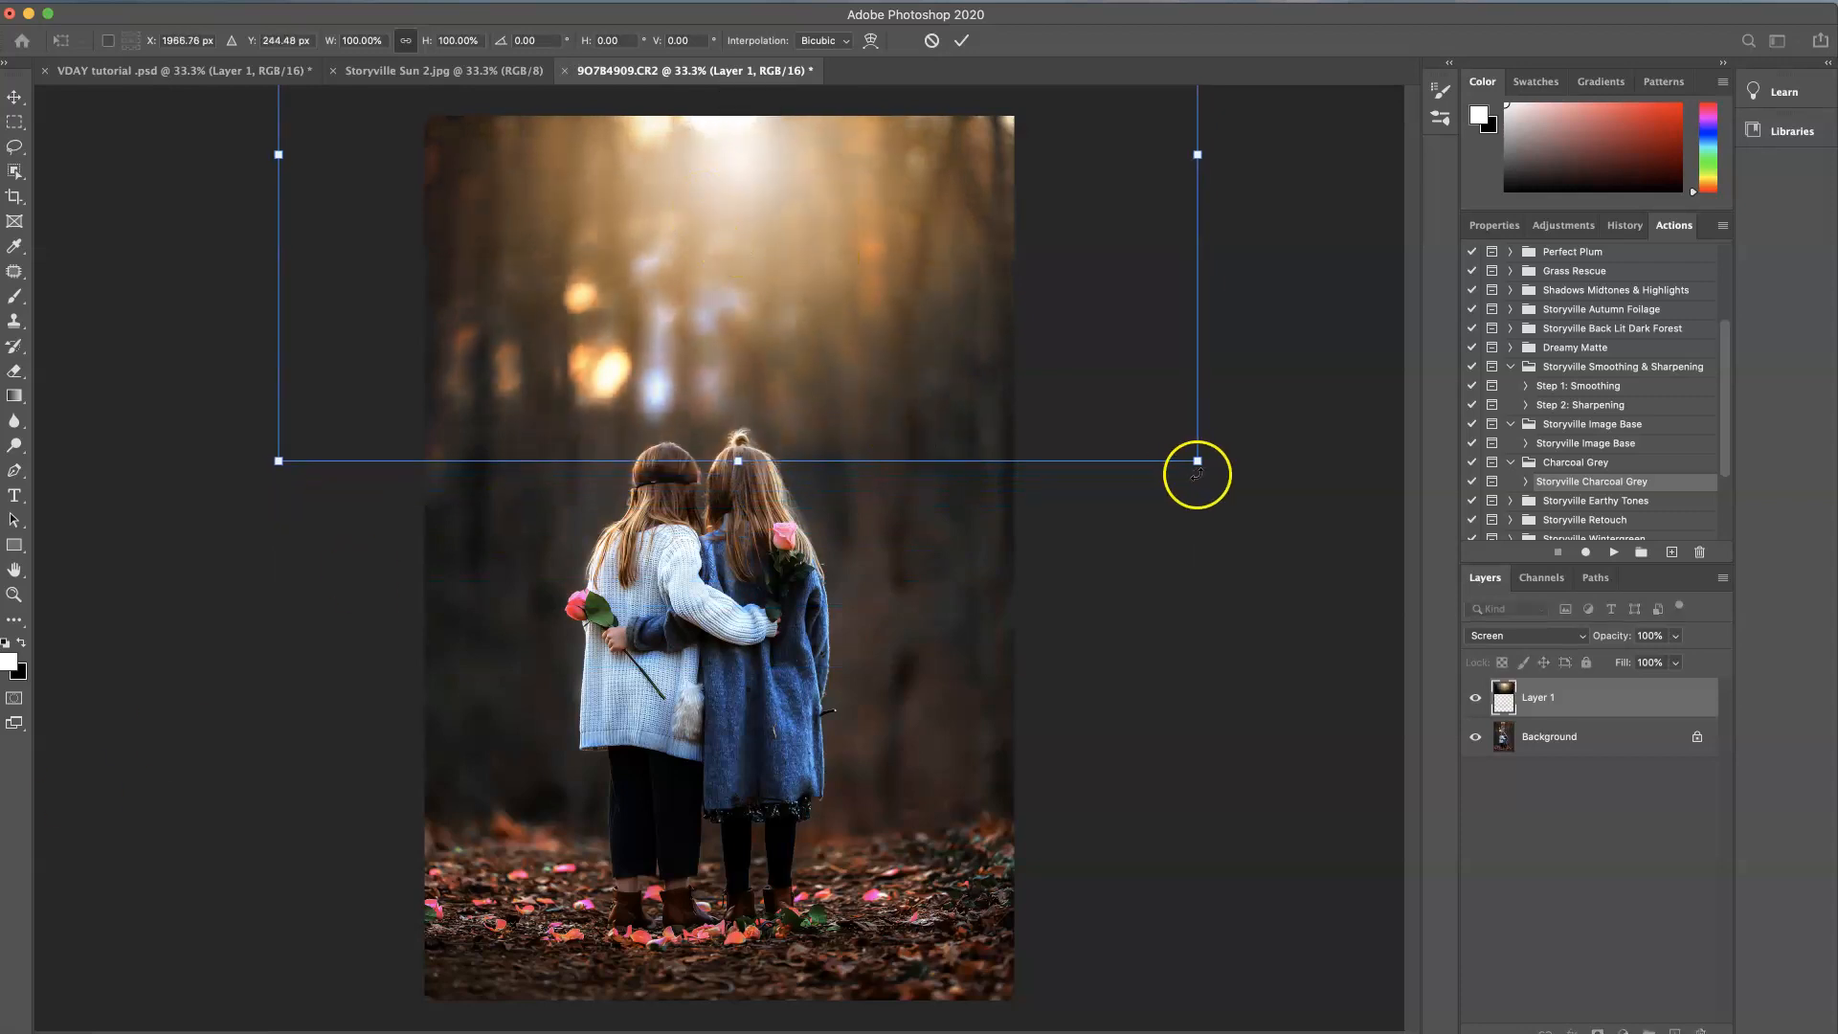
{"action": "left_click_drag", "start_coordinate": [1197, 462], "coordinate": [1186, 623]}
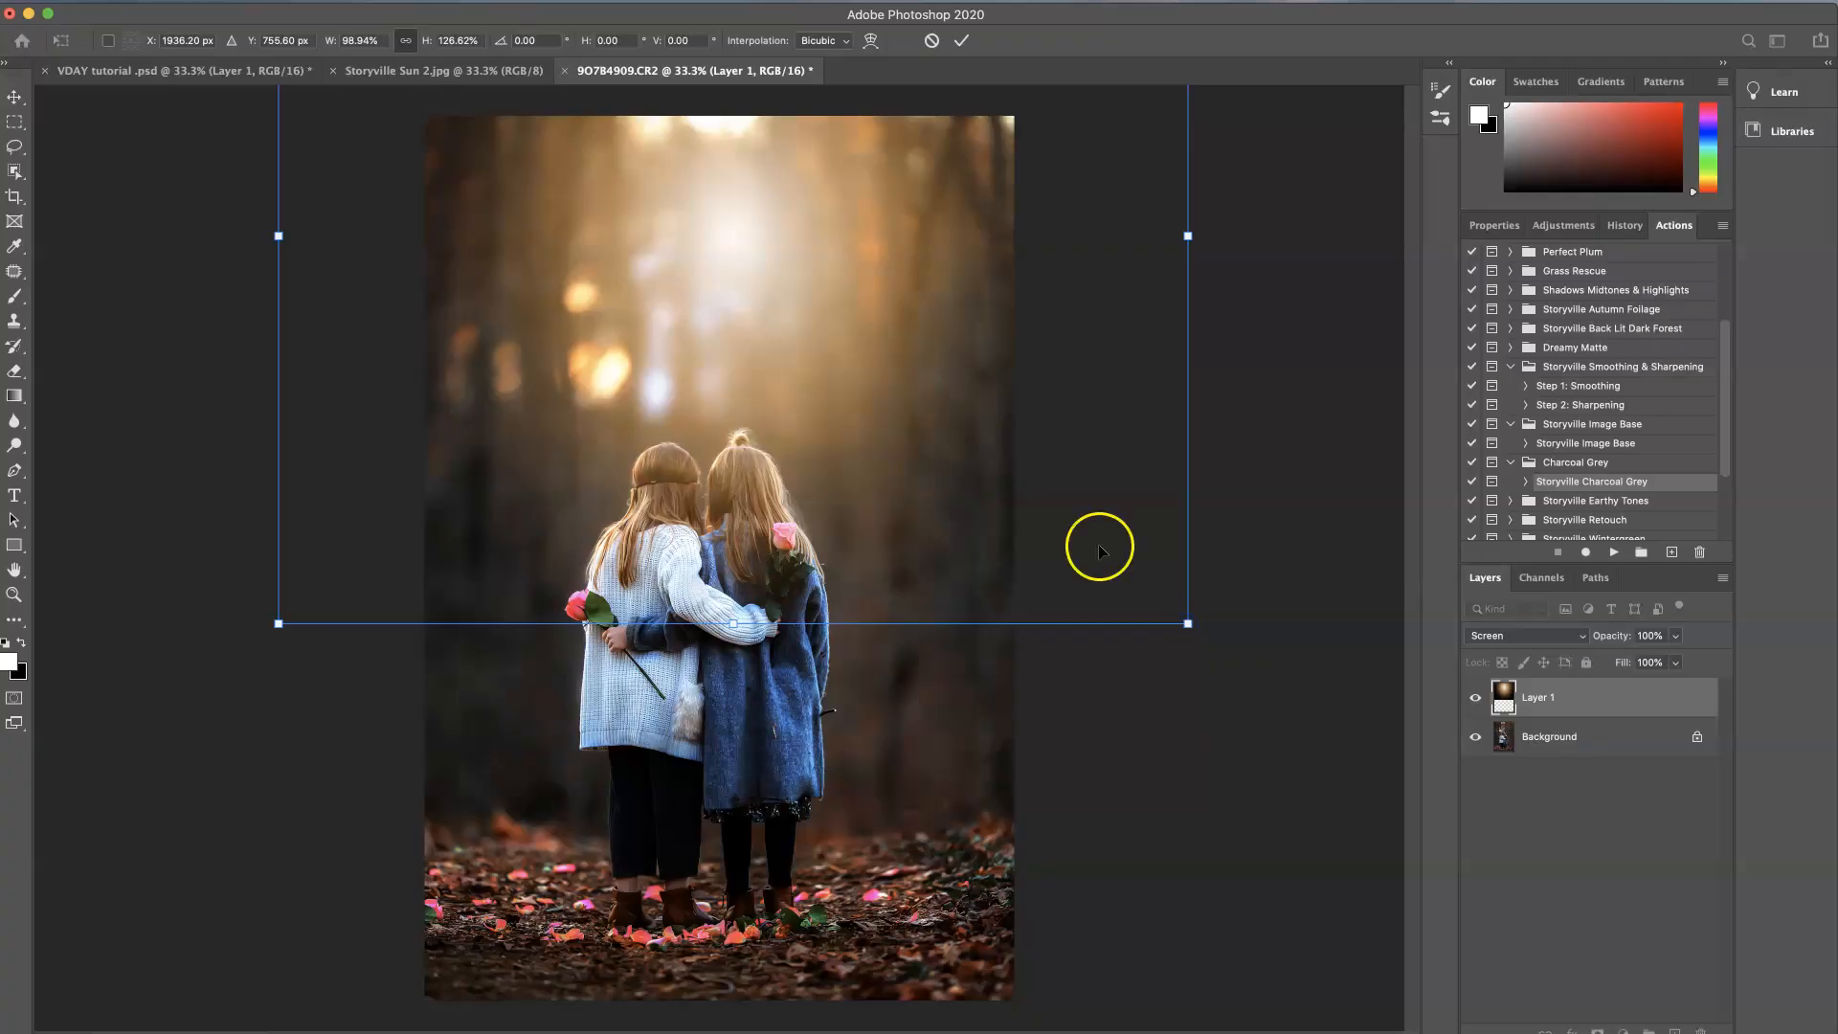
- Rescale the sun overlay so its bright light sits along the top edge of the photo and commit the transform
{"action": "left_click_drag", "start_coordinate": [1098, 547], "coordinate": [976, 411]}
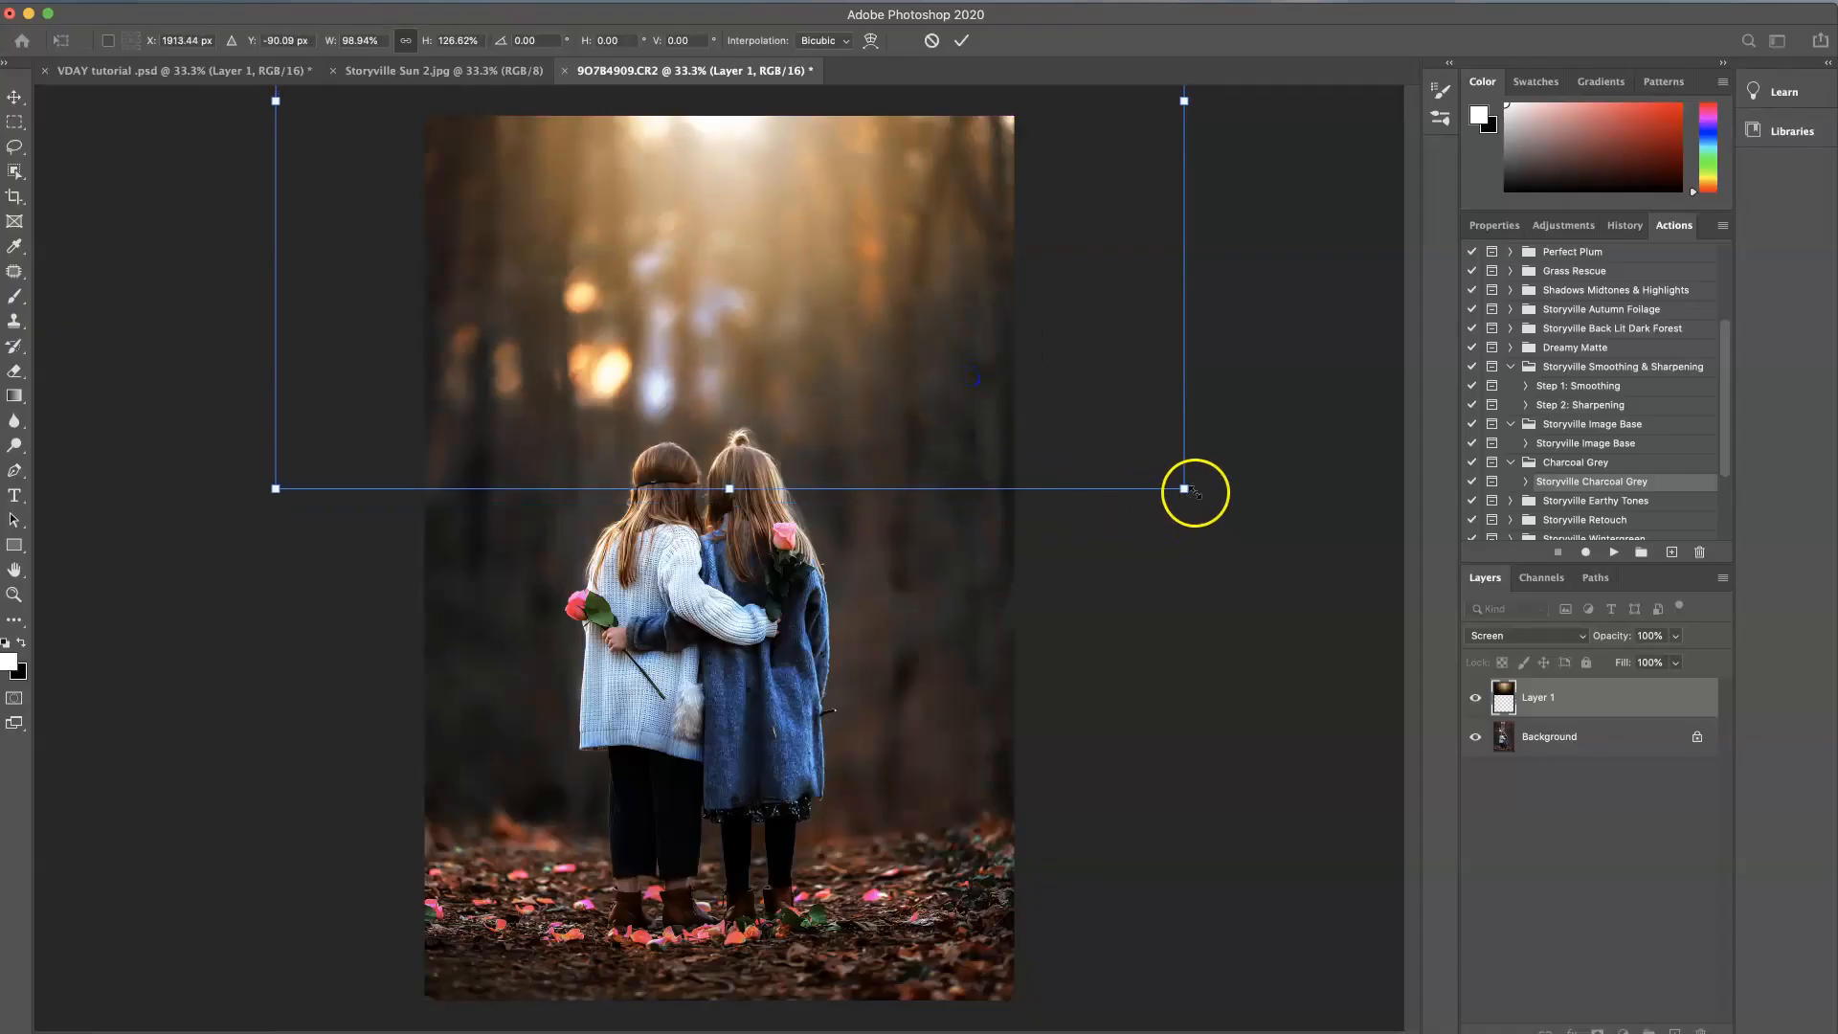
{"action": "left_click_drag", "start_coordinate": [1183, 490], "coordinate": [1126, 646]}
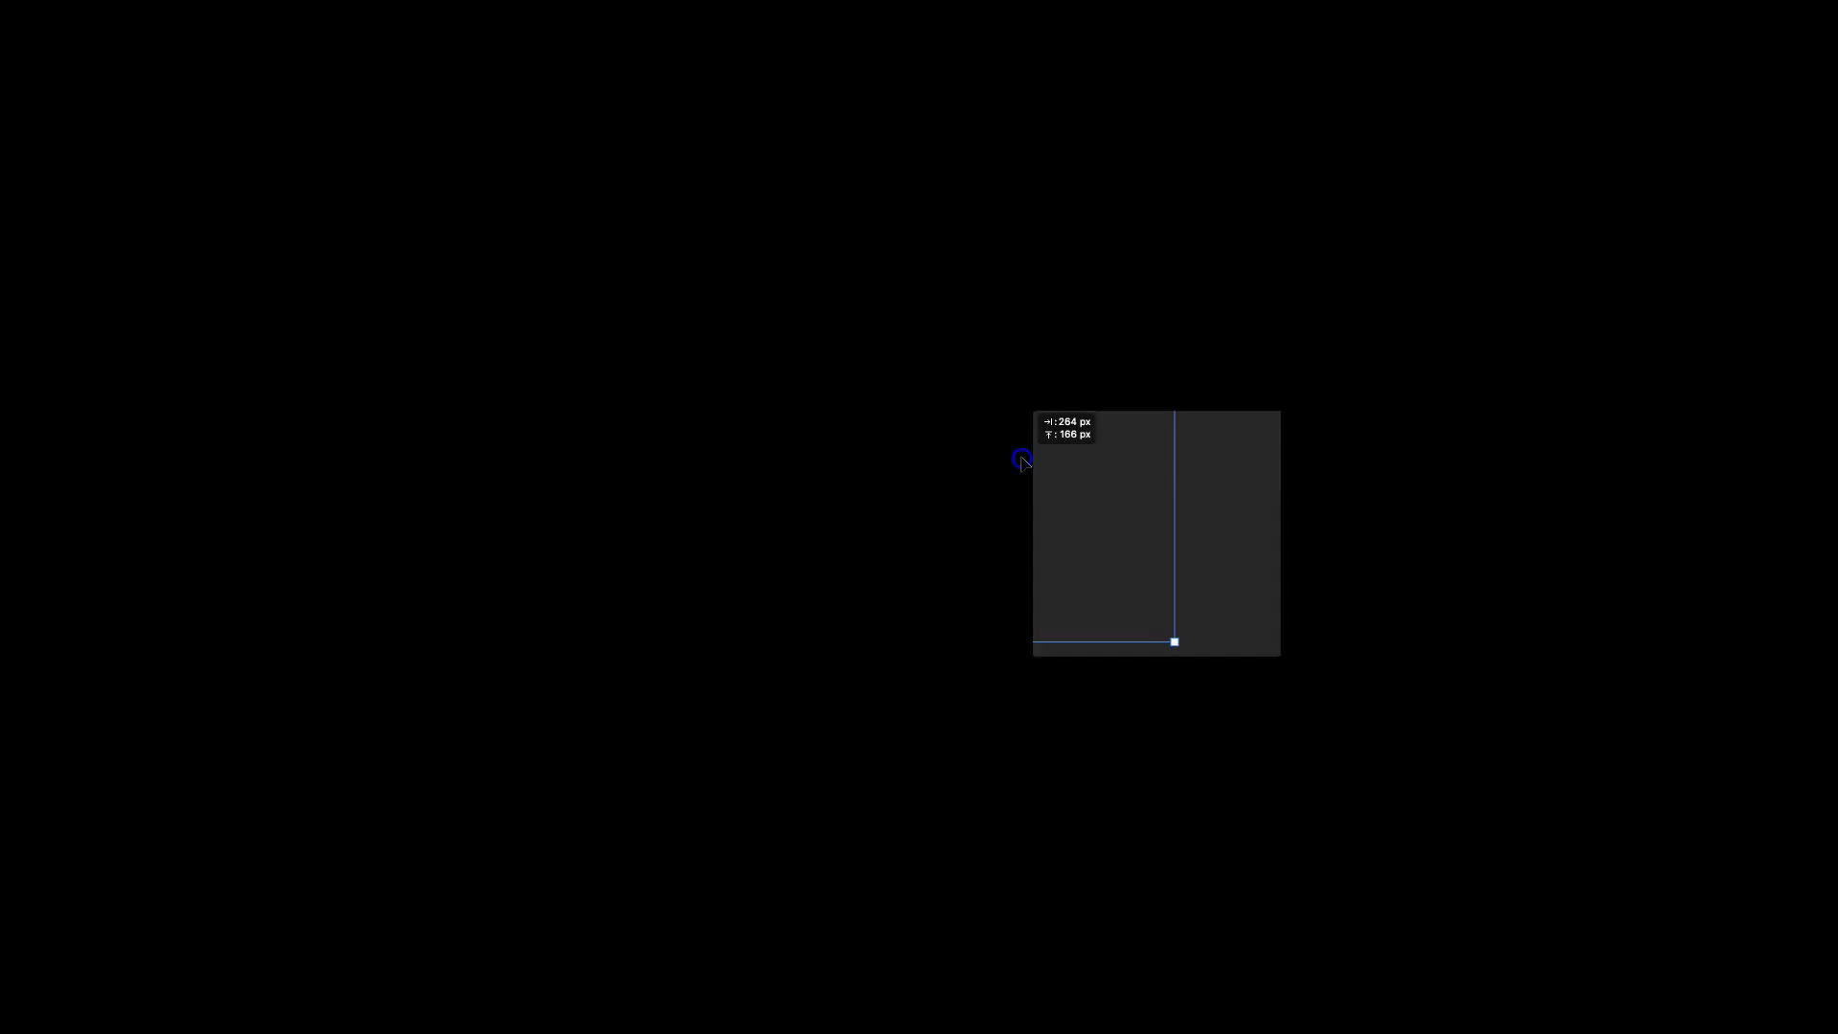
{"action": "left_click_drag", "start_coordinate": [1005, 474], "coordinate": [1001, 419]}
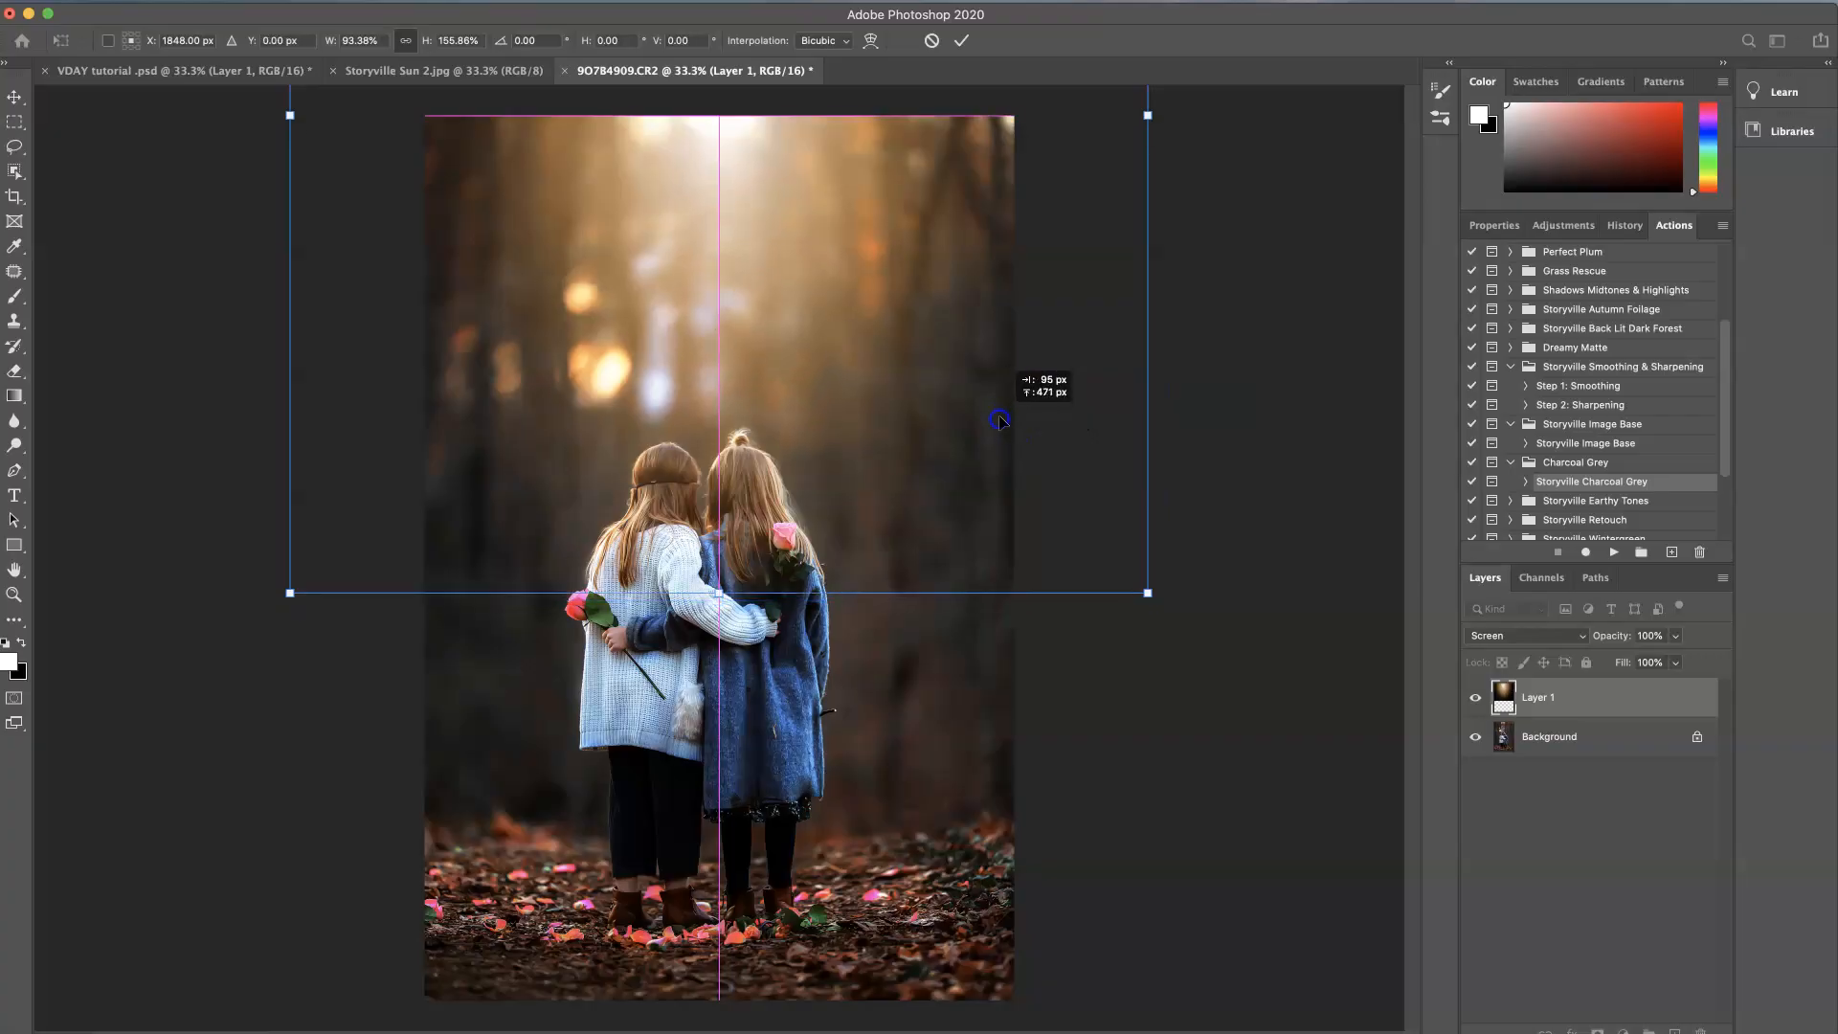
{"action": "left_click_drag", "start_coordinate": [1006, 582], "coordinate": [1006, 554]}
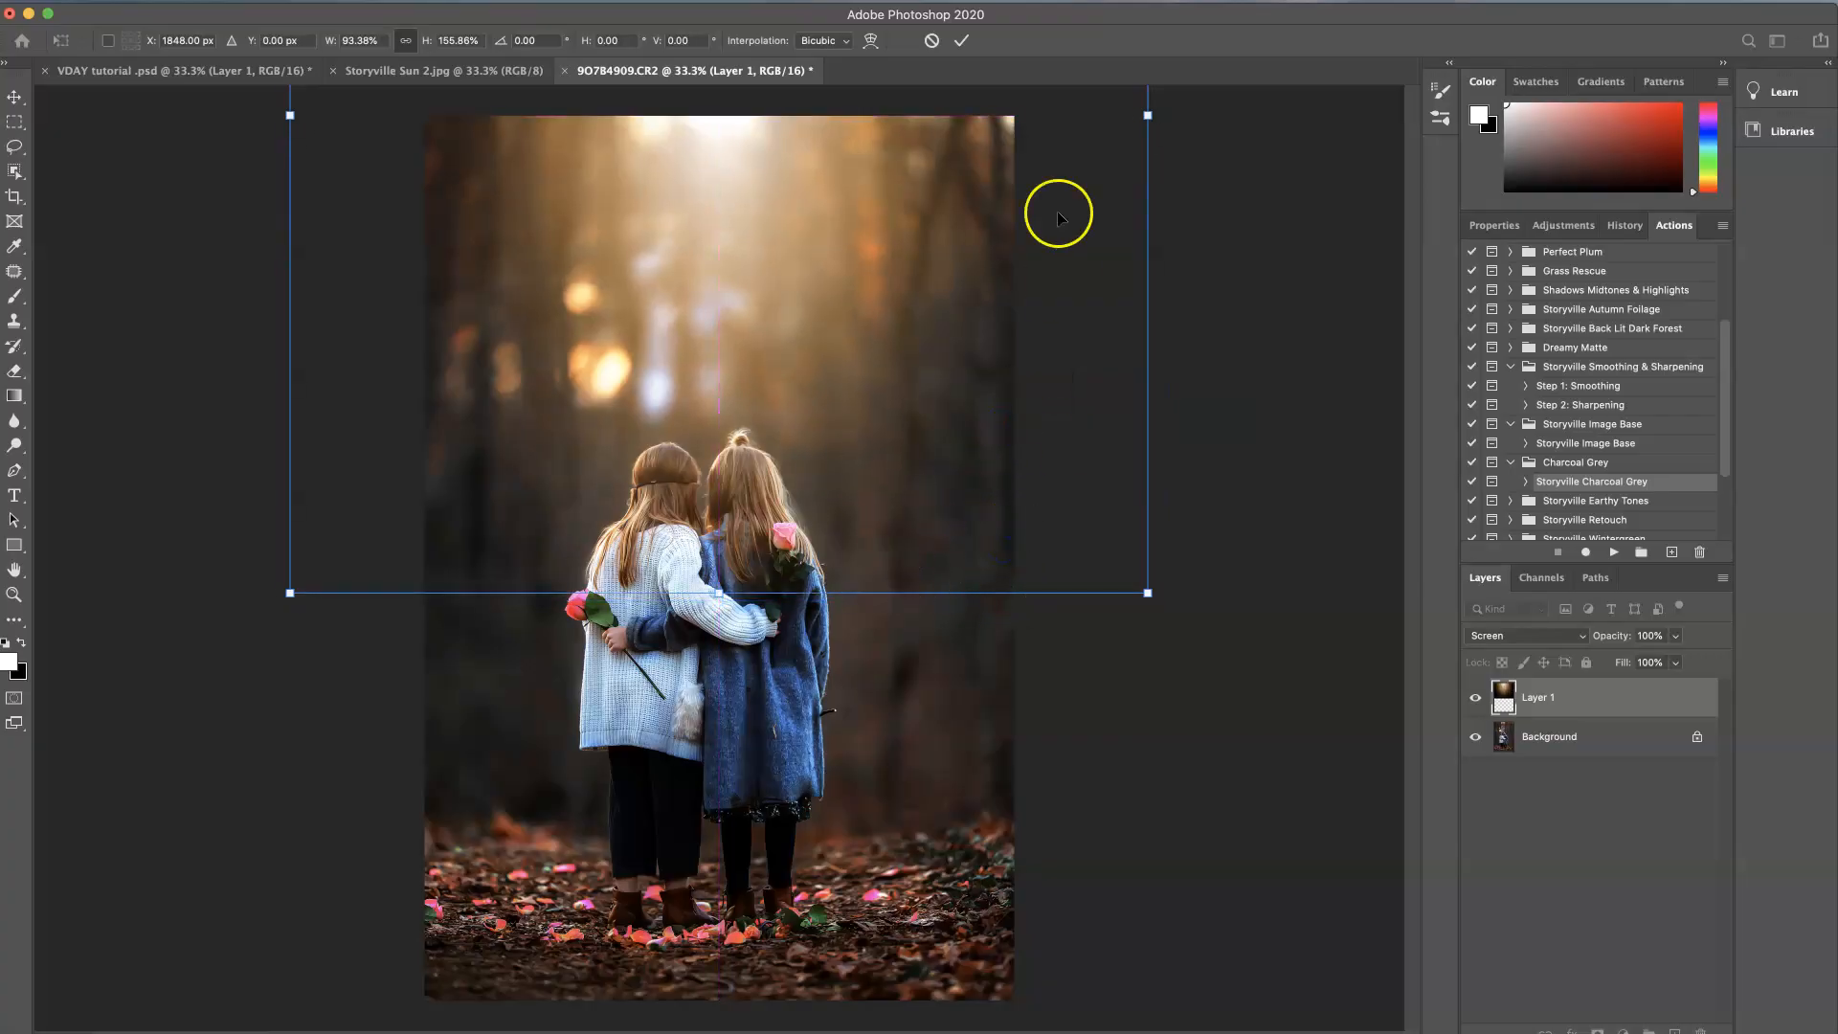
{"action": "left_click", "coordinate": [961, 40]}
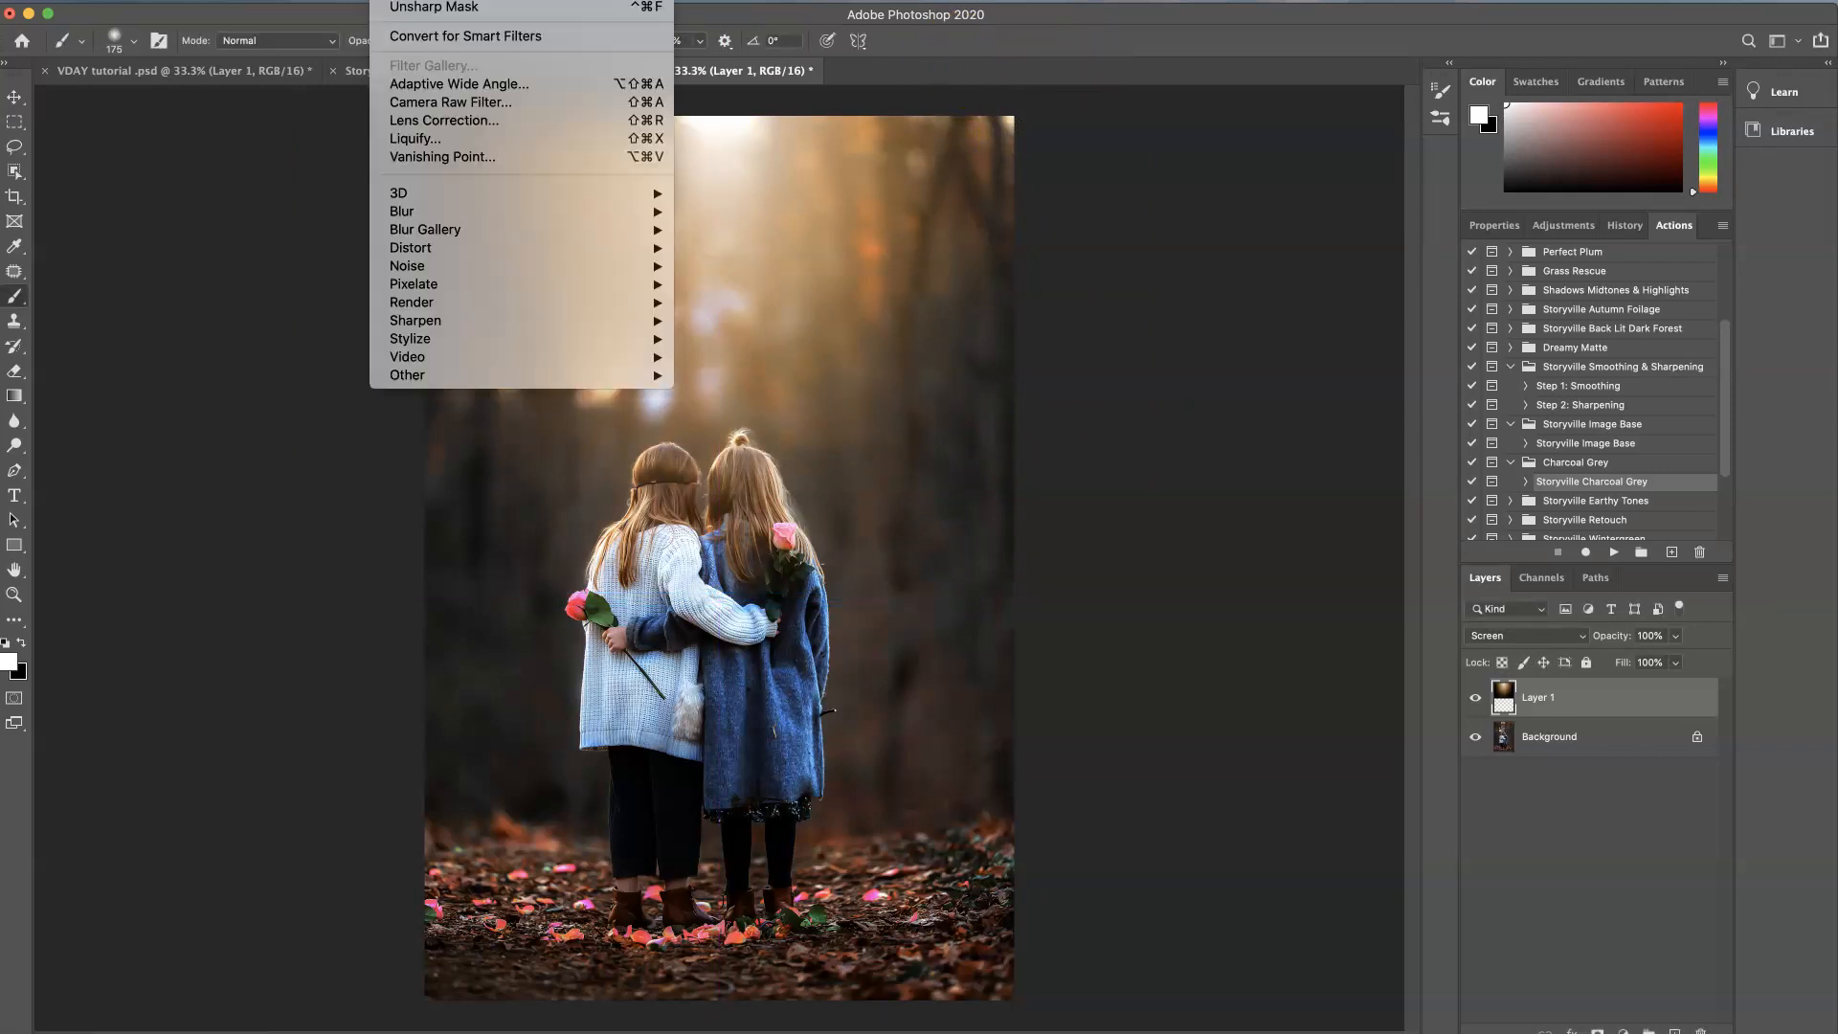
- Soften the sun overlay with a Gaussian Blur of about 48.7 px and compare it hidden and shown
{"action": "left_click", "coordinate": [428, 213]}
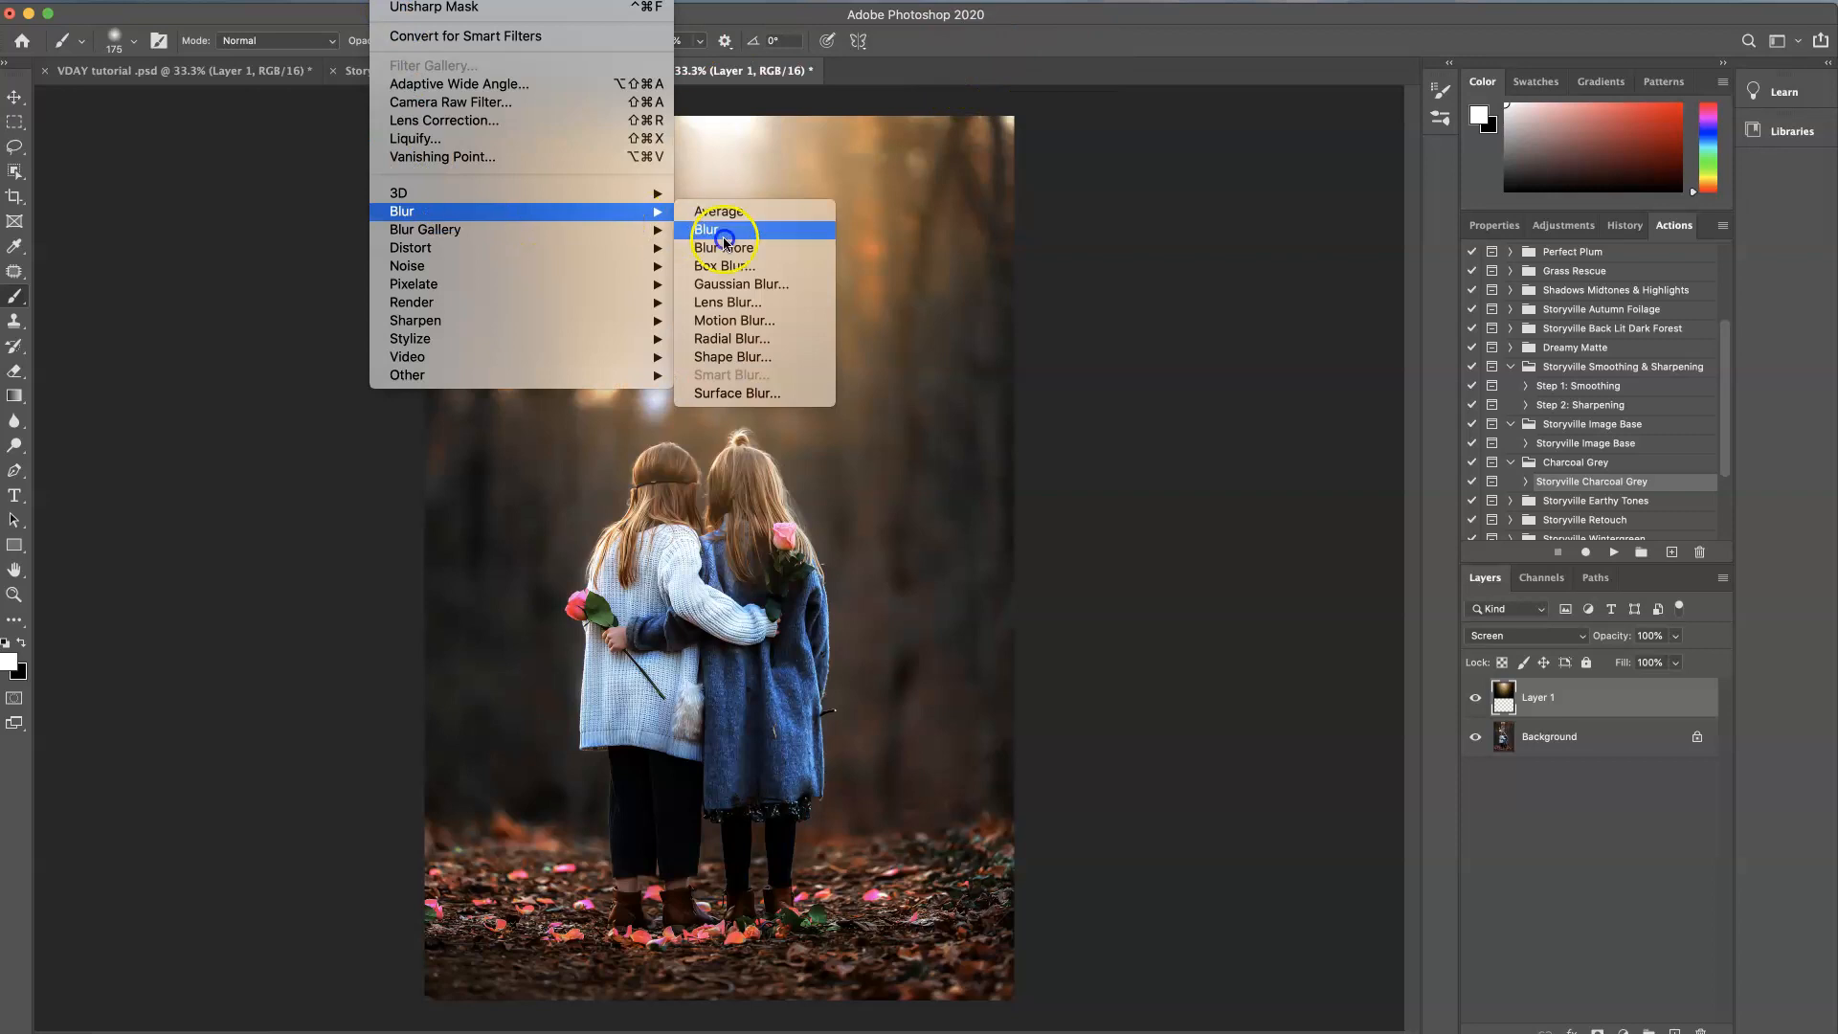
{"action": "left_click", "coordinate": [740, 283]}
{"action": "left_click_drag", "start_coordinate": [1152, 437], "coordinate": [1148, 456]}
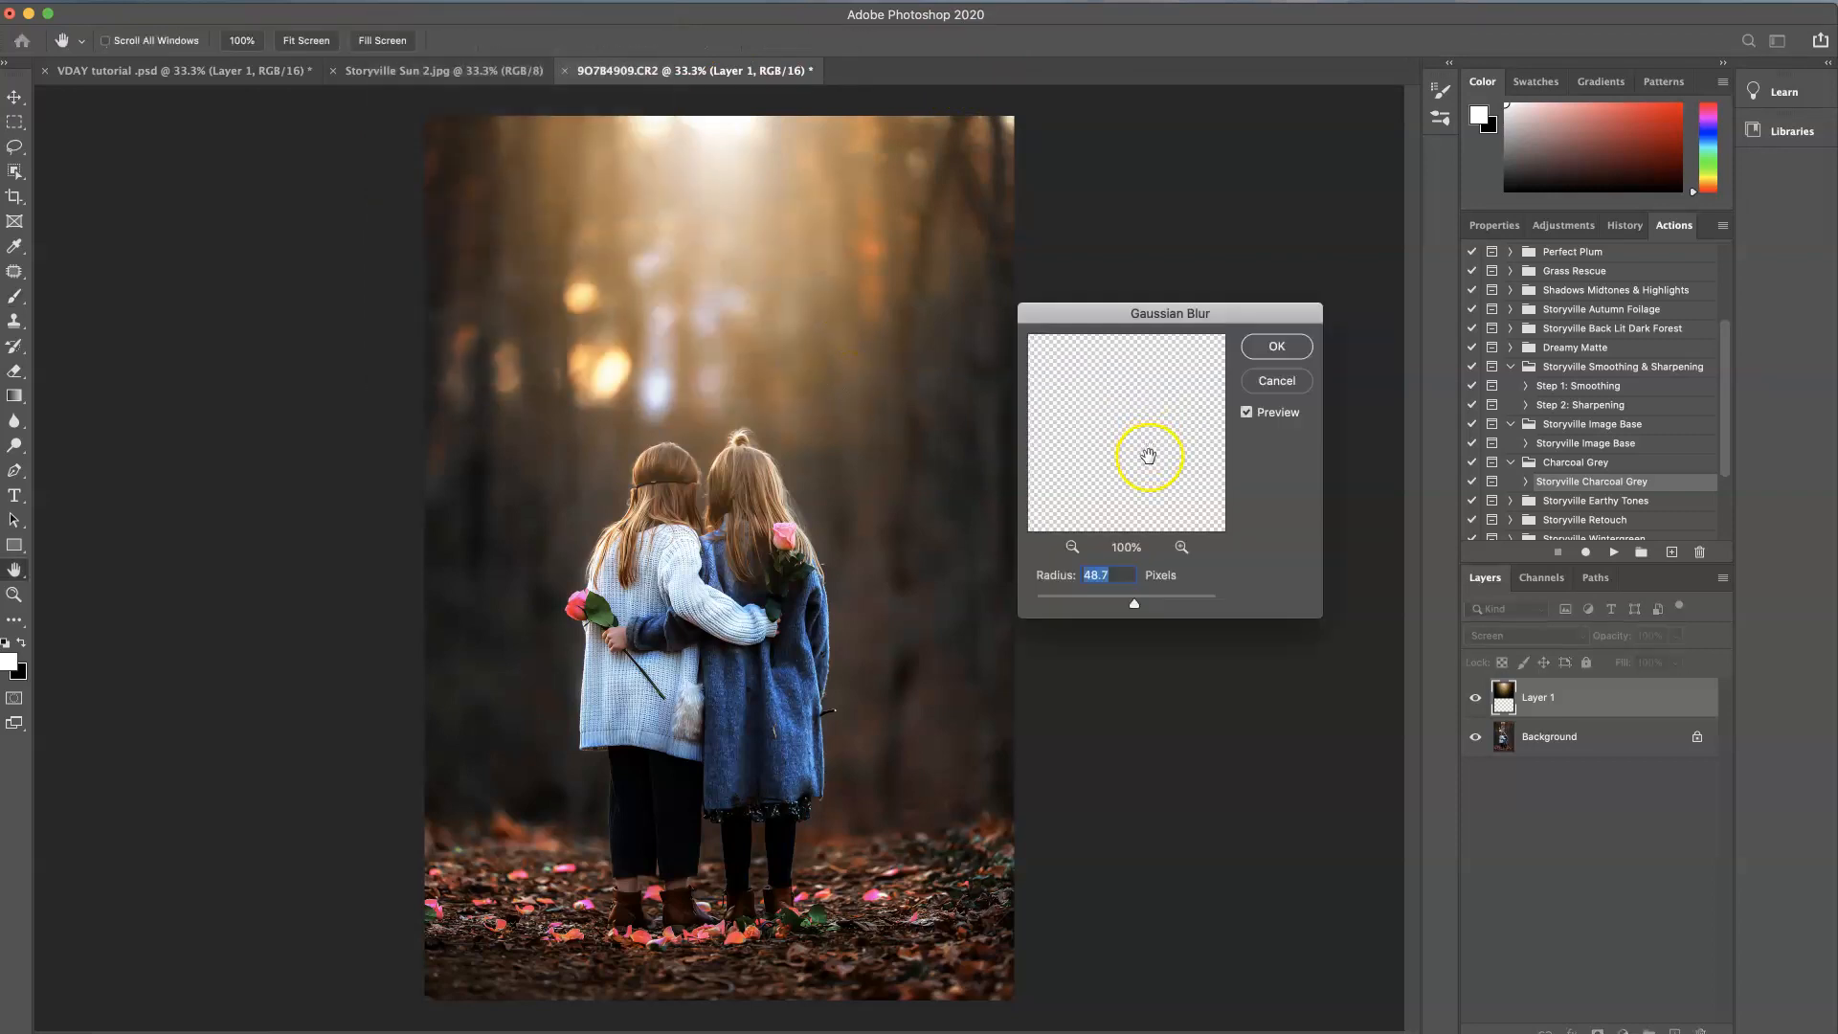
{"action": "left_click", "coordinate": [1282, 351]}
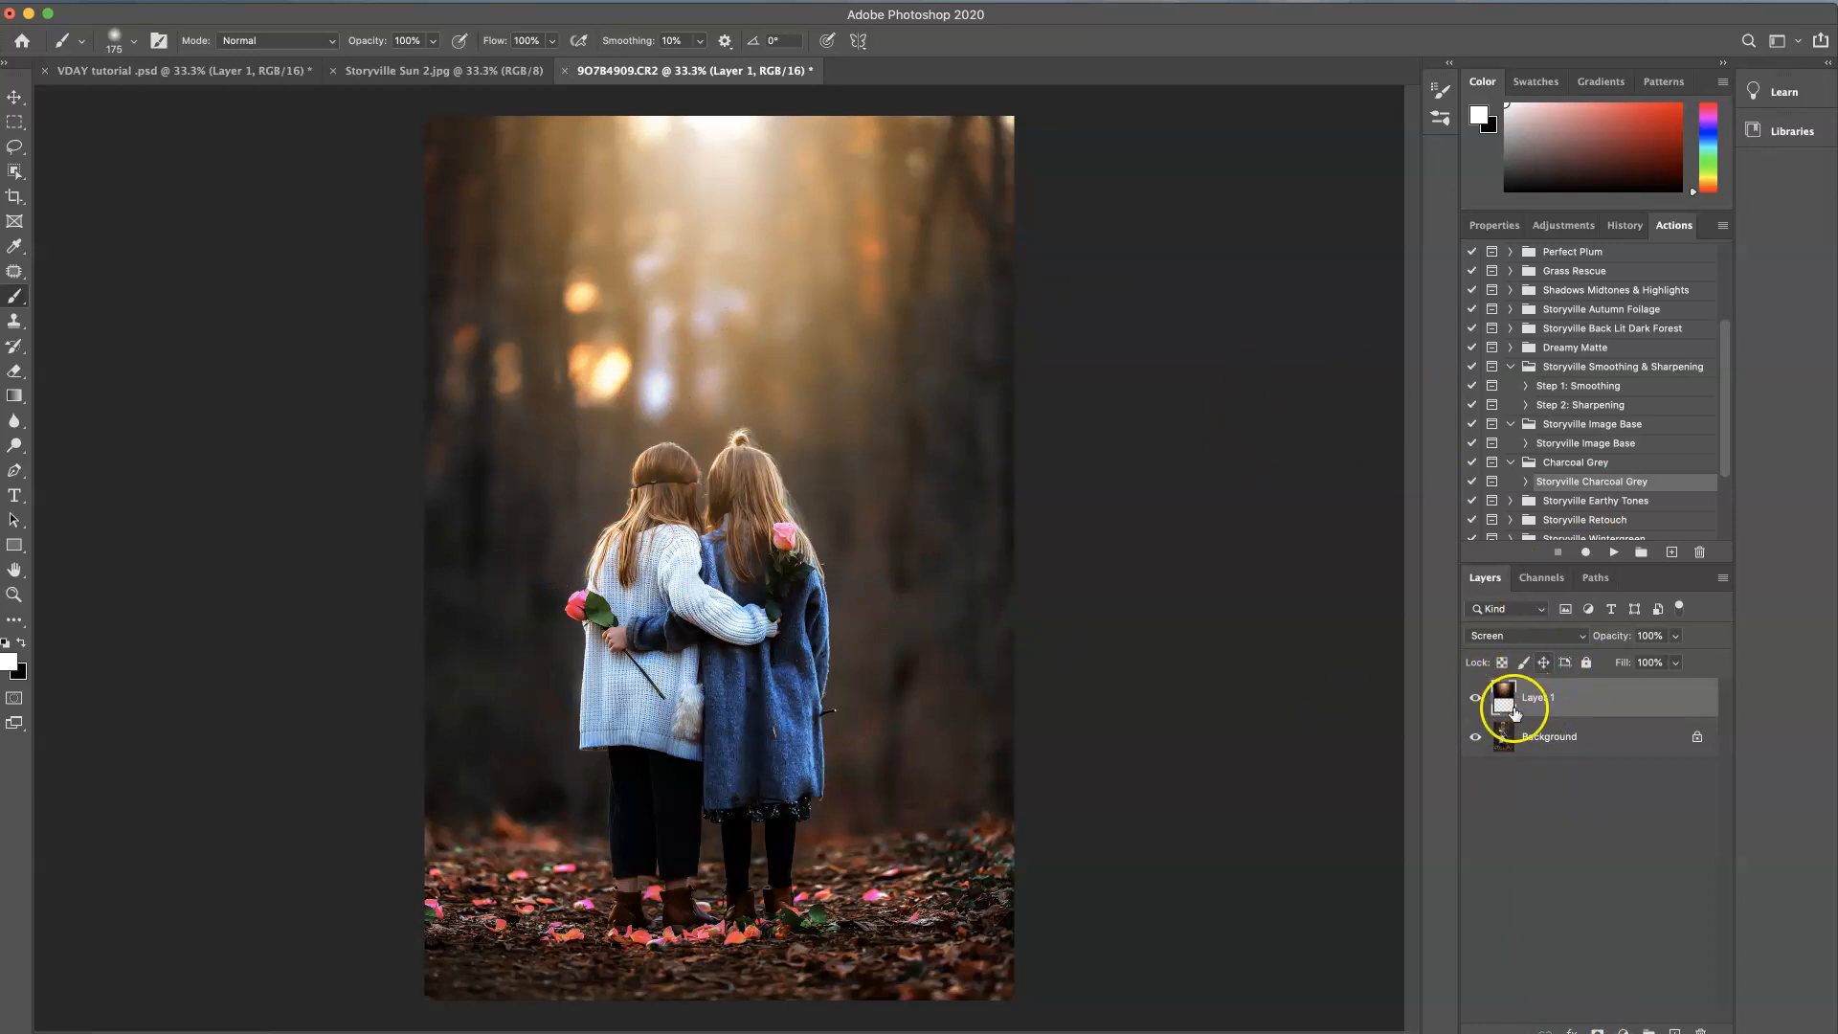
{"action": "left_click", "coordinate": [1475, 700]}
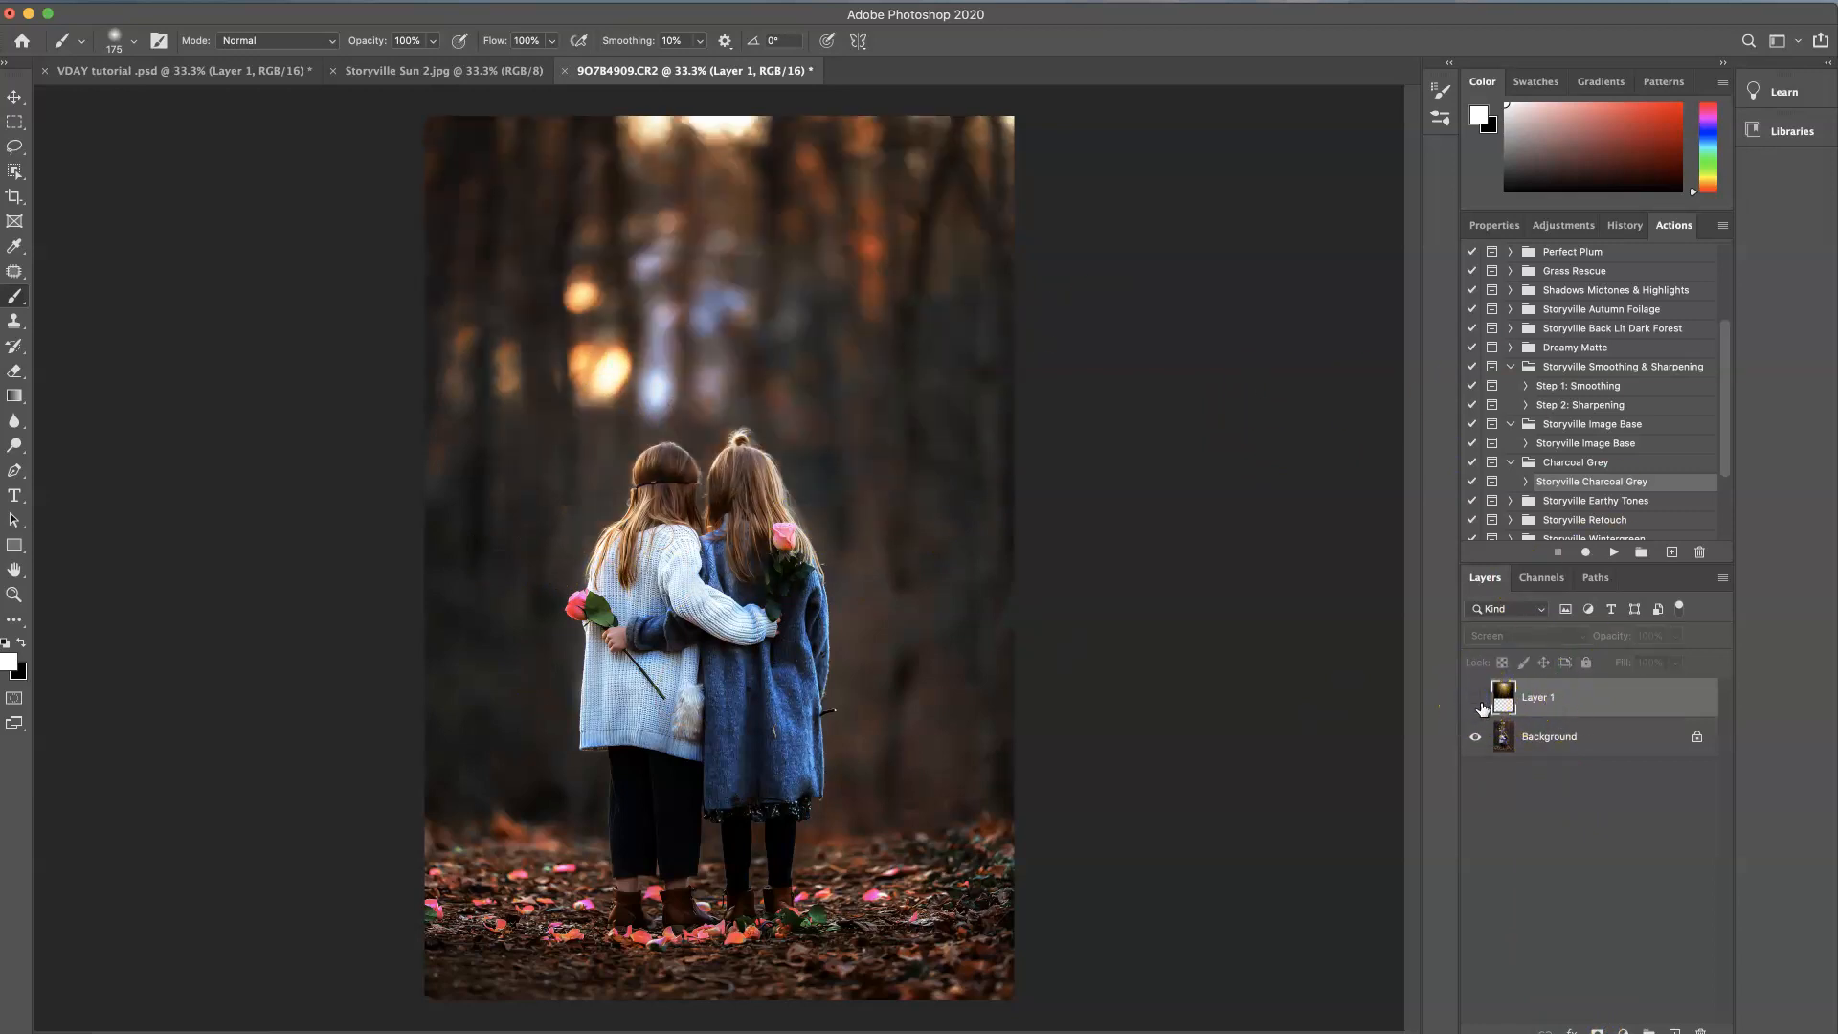
{"action": "left_click", "coordinate": [1476, 699]}
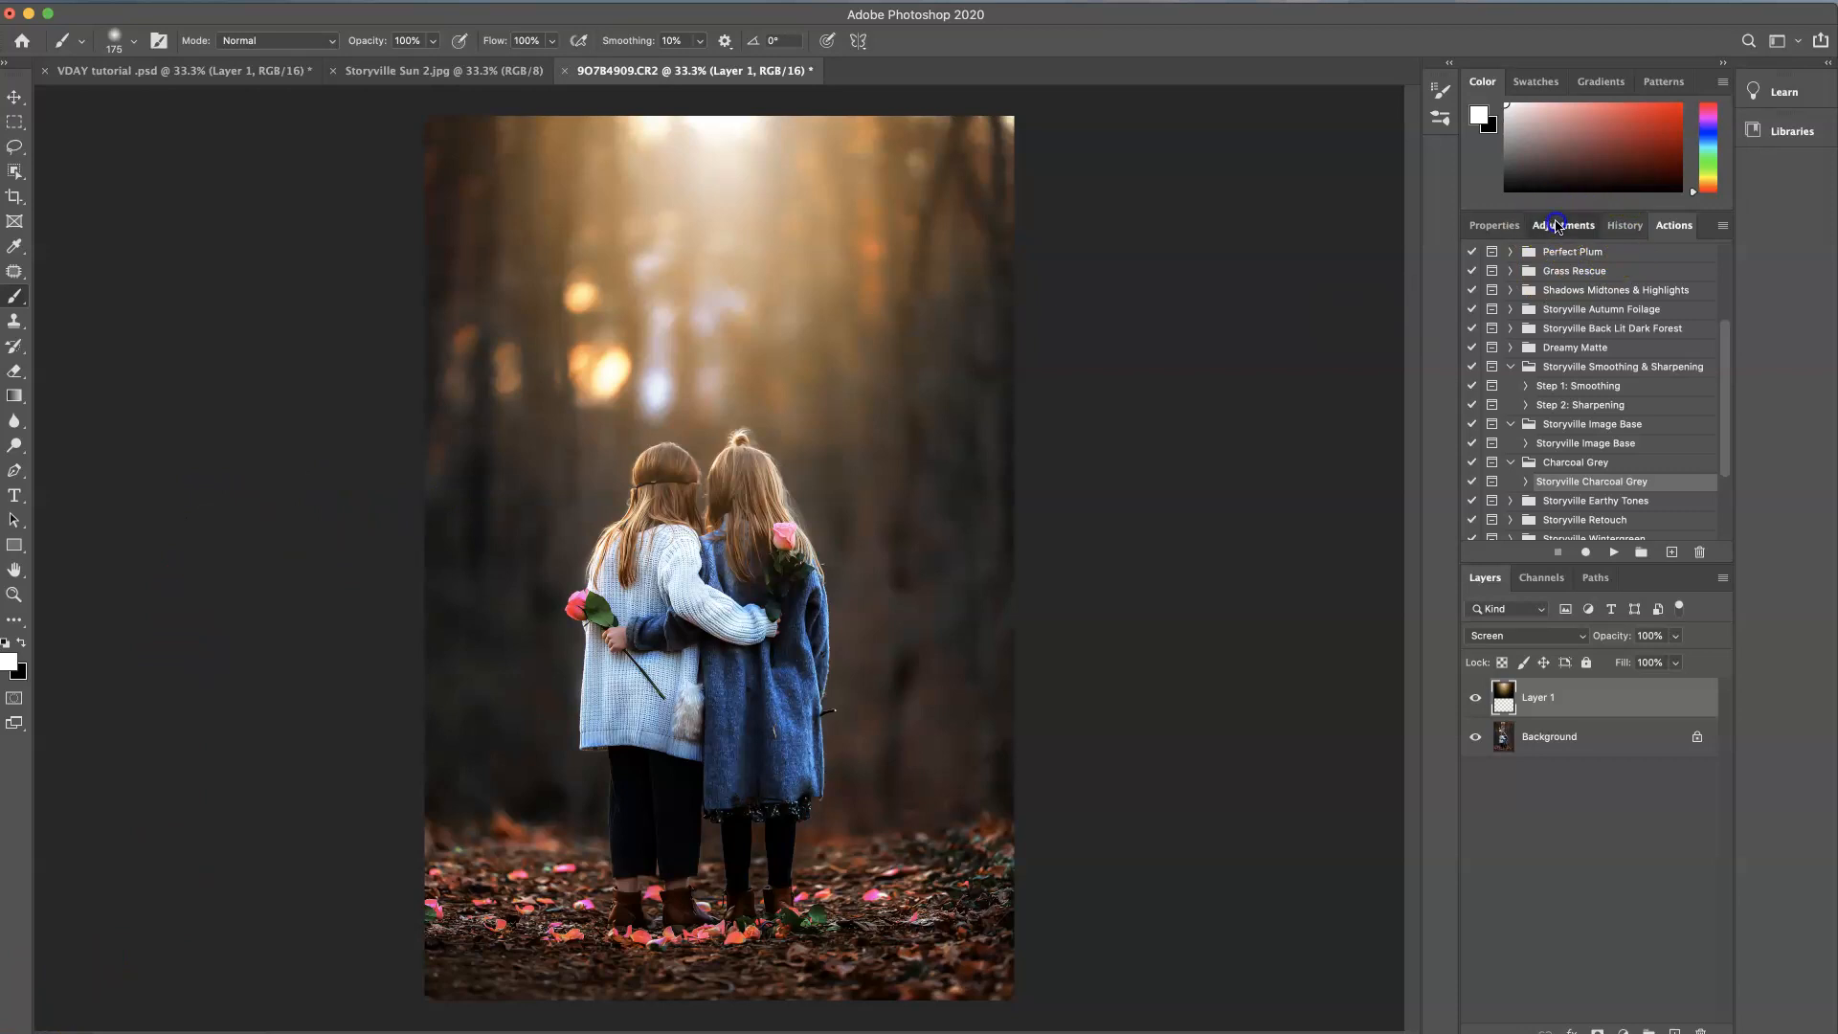
- Add a Curves adjustment with the curve lifted to brighten the whole photo
{"action": "left_click", "coordinate": [1562, 224]}
{"action": "left_click", "coordinate": [1584, 269]}
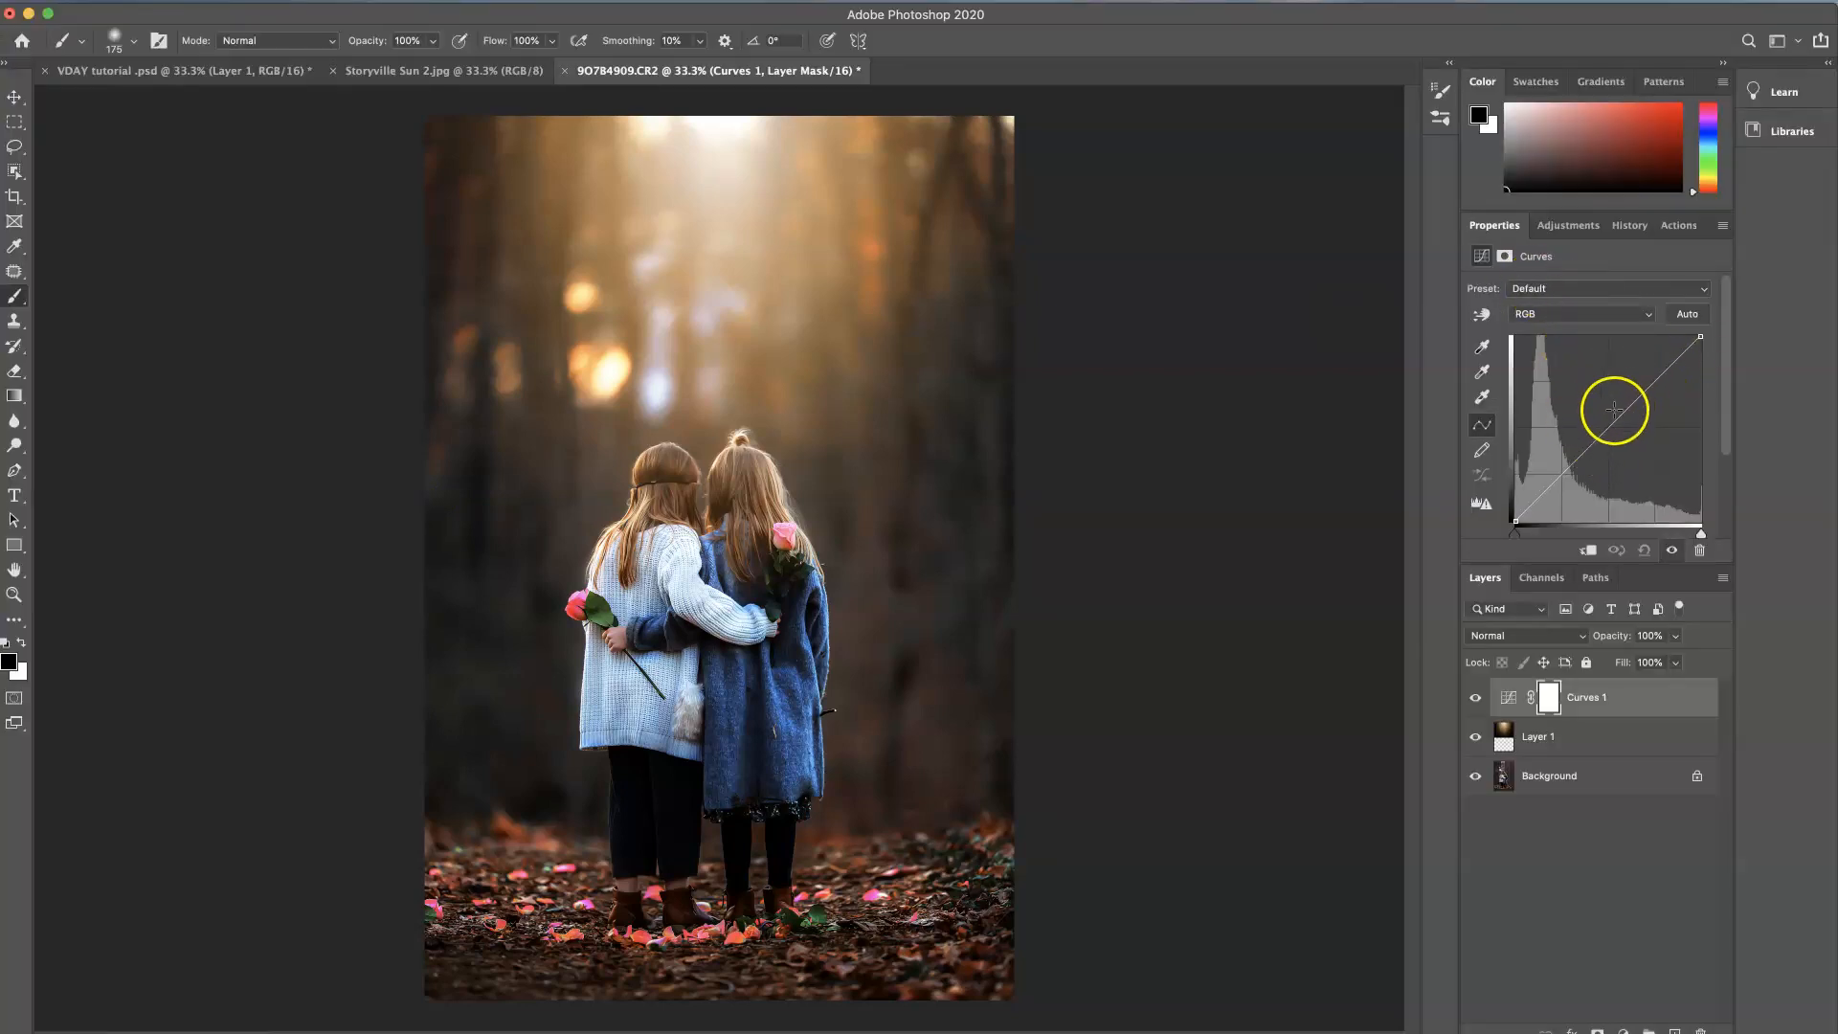
{"action": "left_click_drag", "start_coordinate": [1620, 412], "coordinate": [1614, 409]}
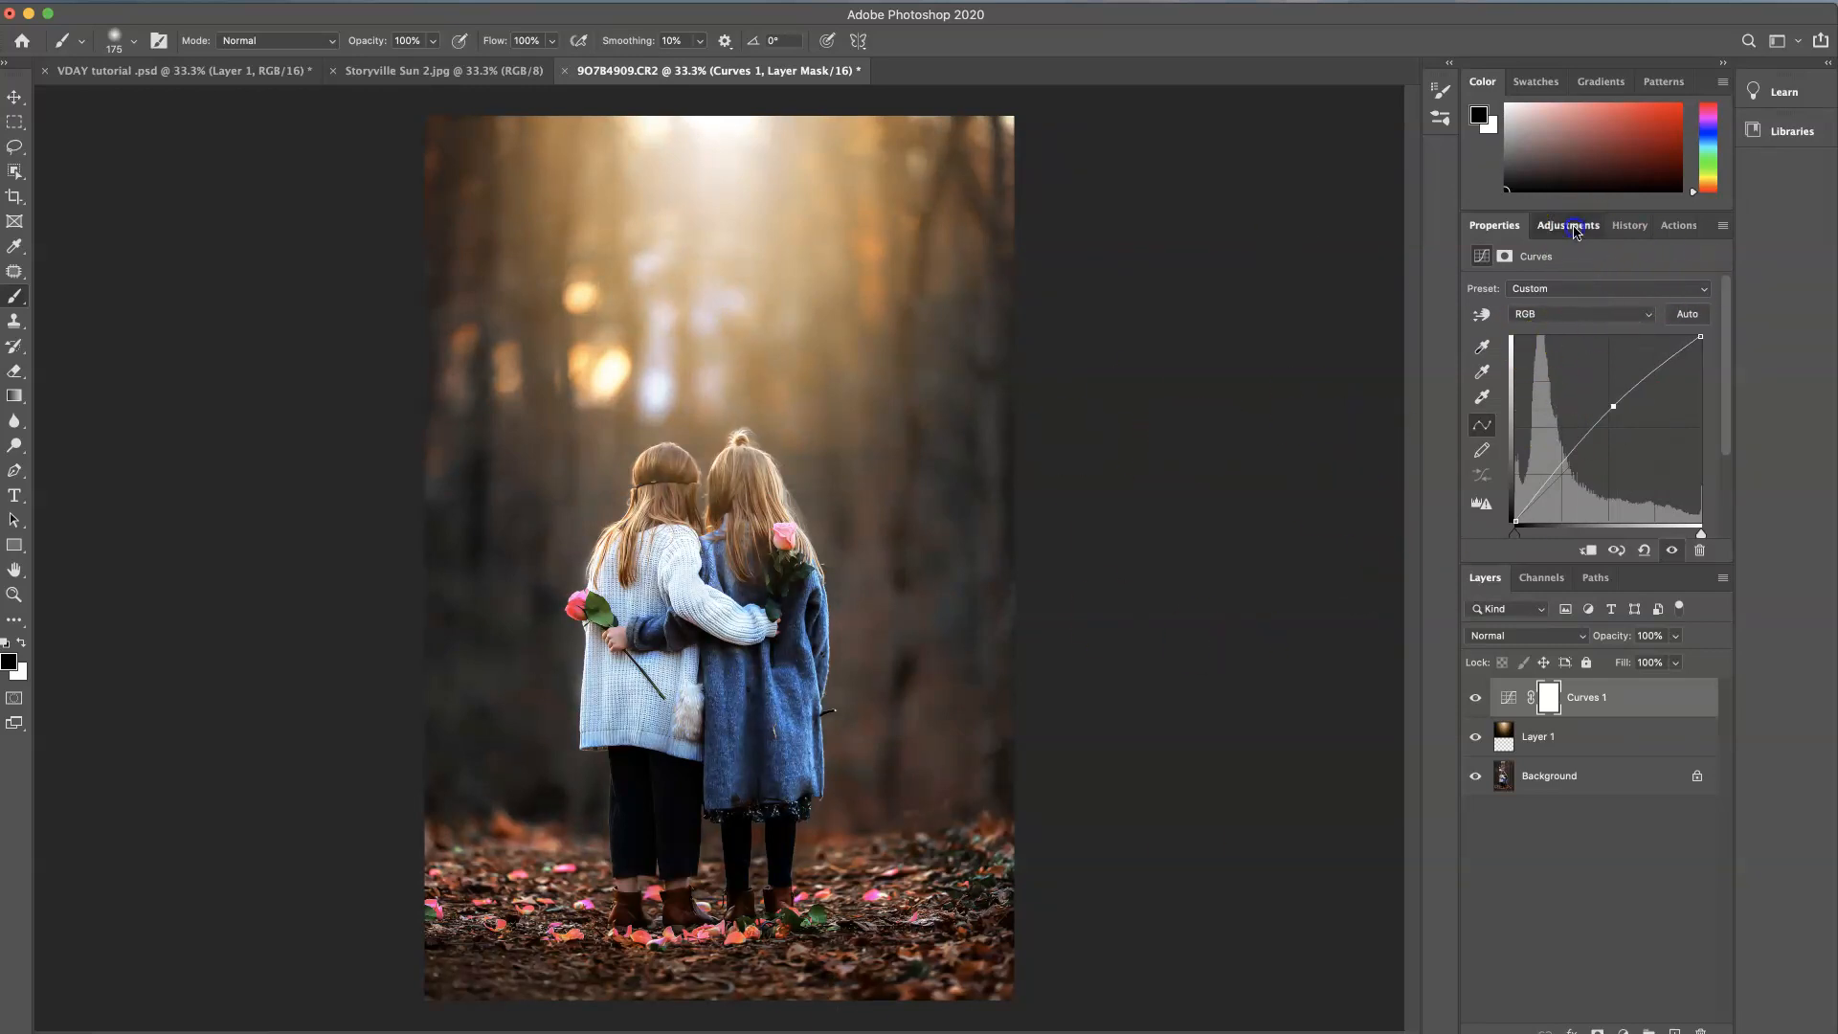
- Add a second lifted Curves adjustment and invert its mask so it can be painted onto the girls only
{"action": "left_click", "coordinate": [1575, 231]}
{"action": "left_click", "coordinate": [1596, 316]}
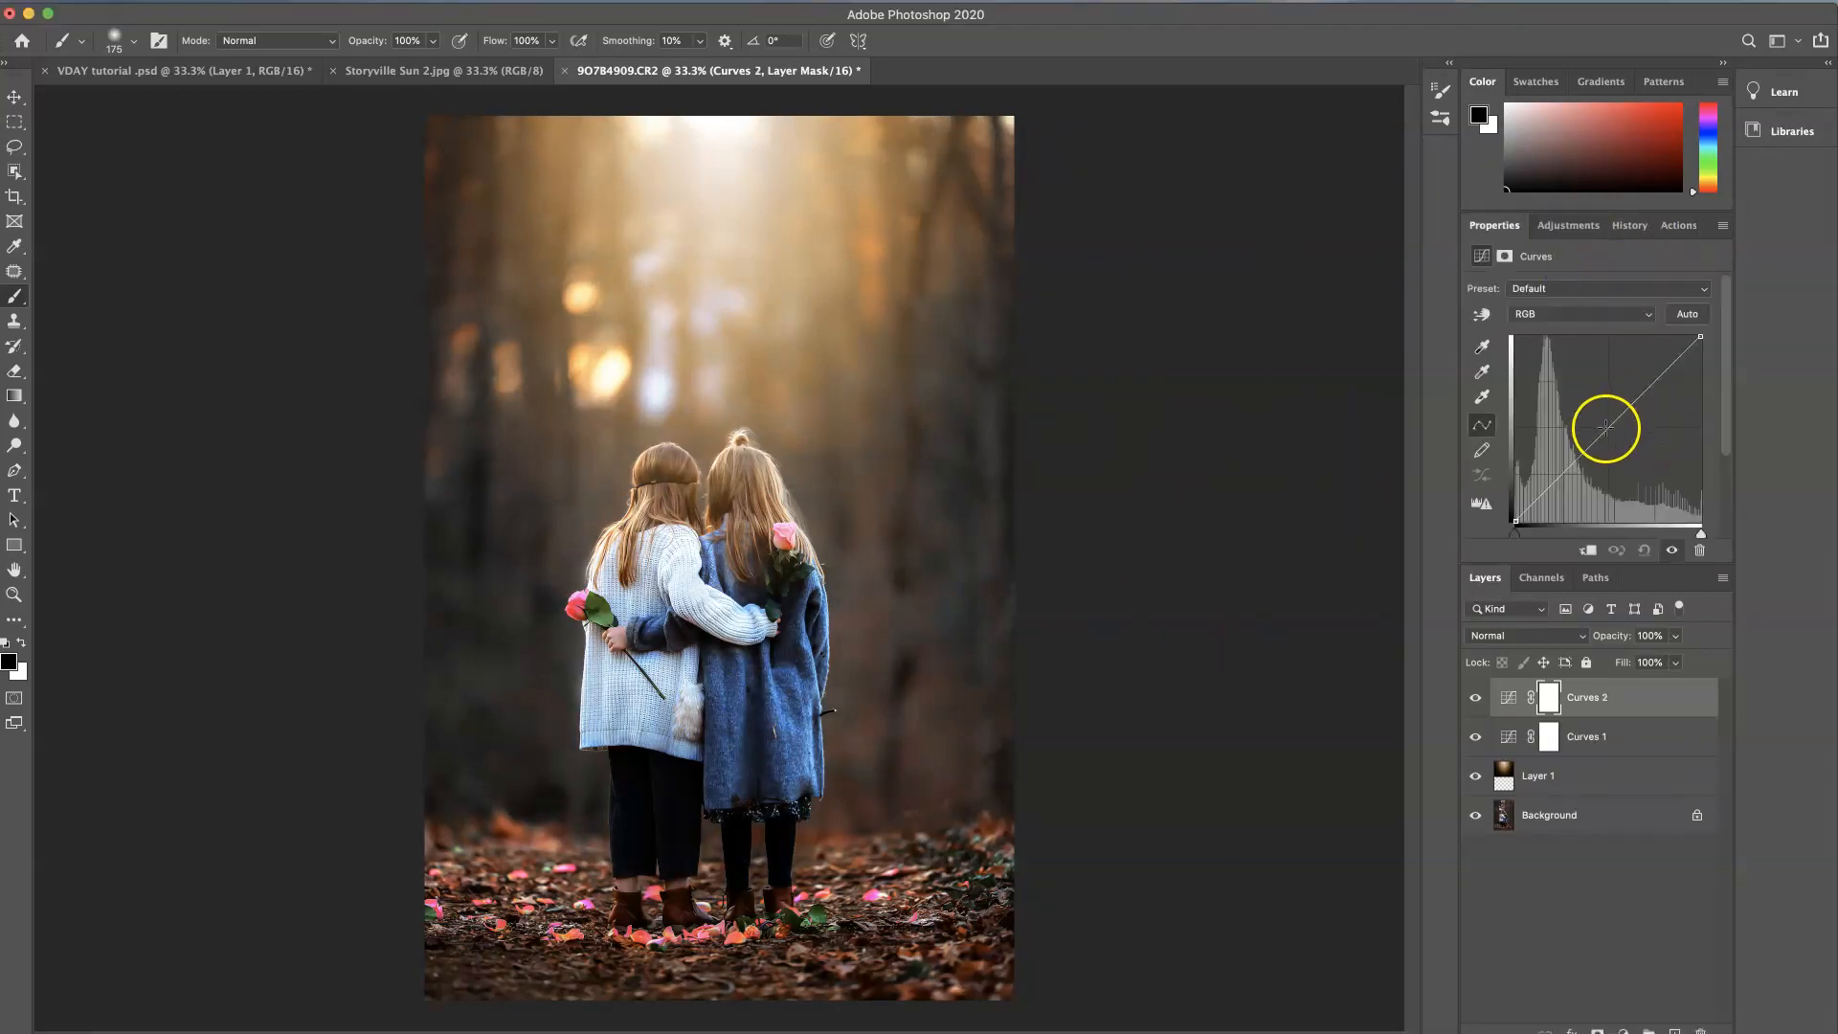
{"action": "left_click_drag", "start_coordinate": [1606, 428], "coordinate": [1603, 420]}
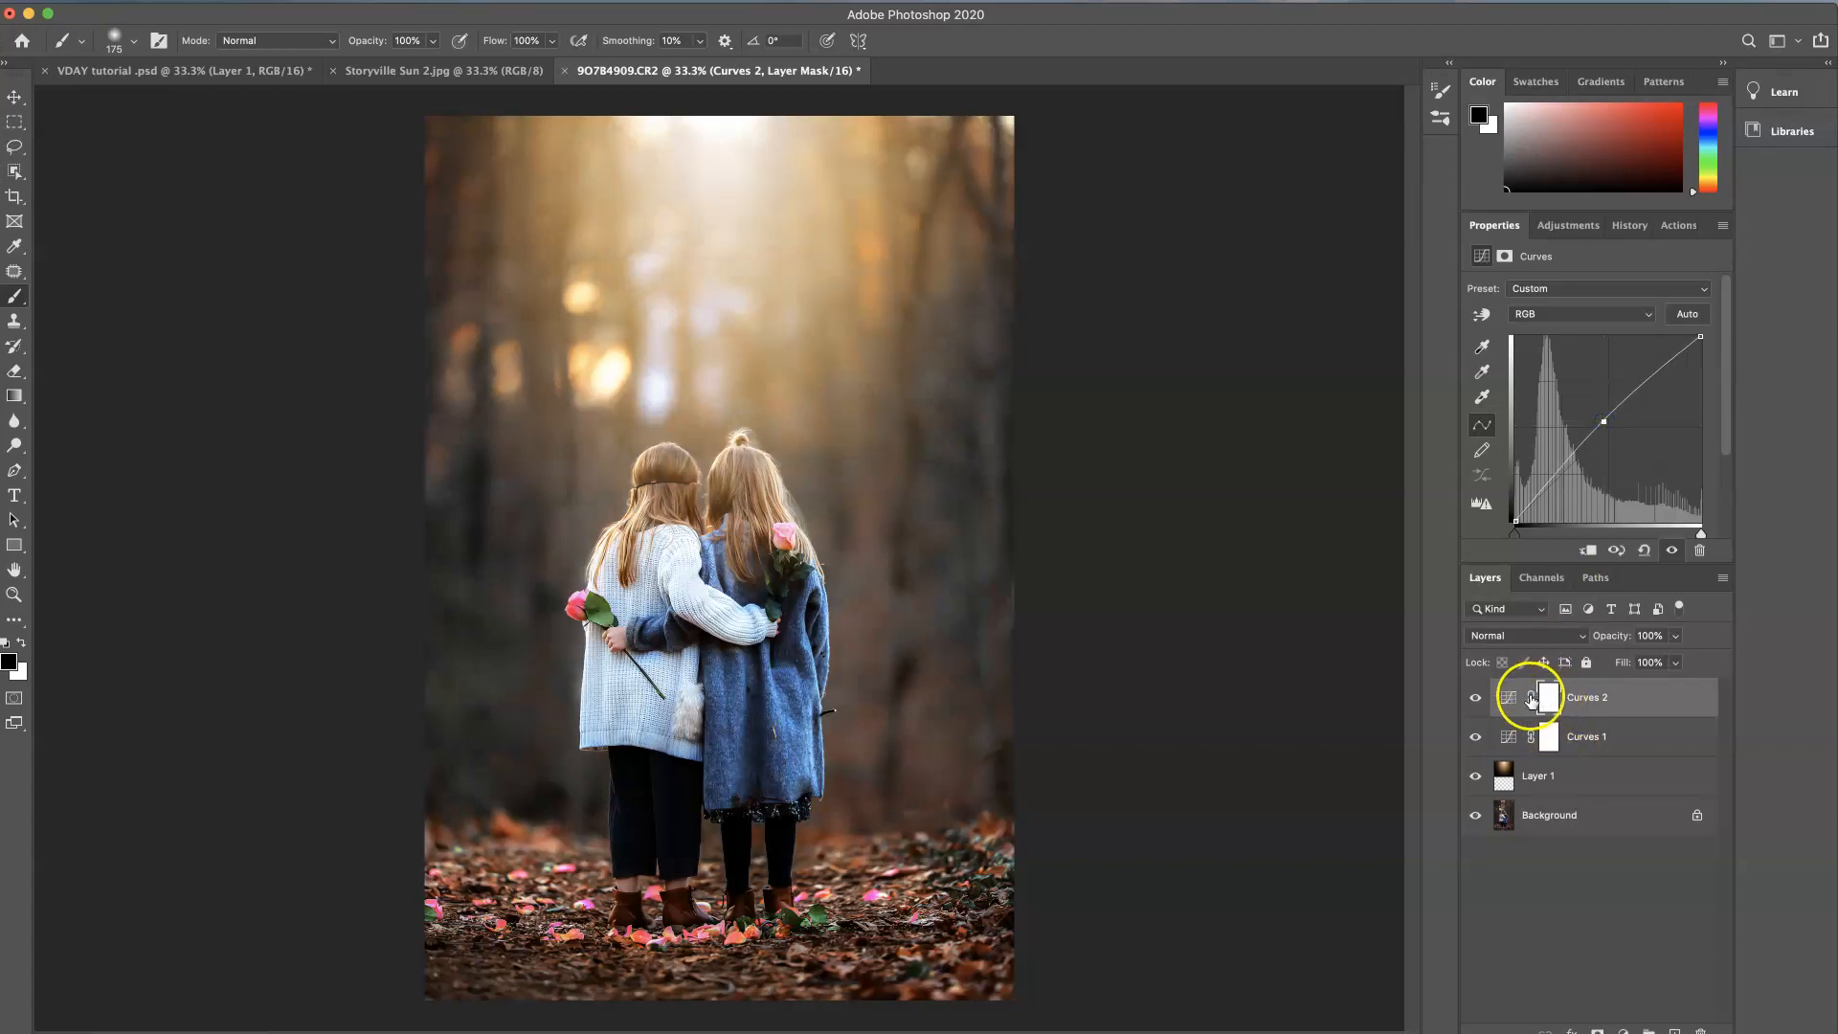
{"action": "key", "text": "ctrl+i"}
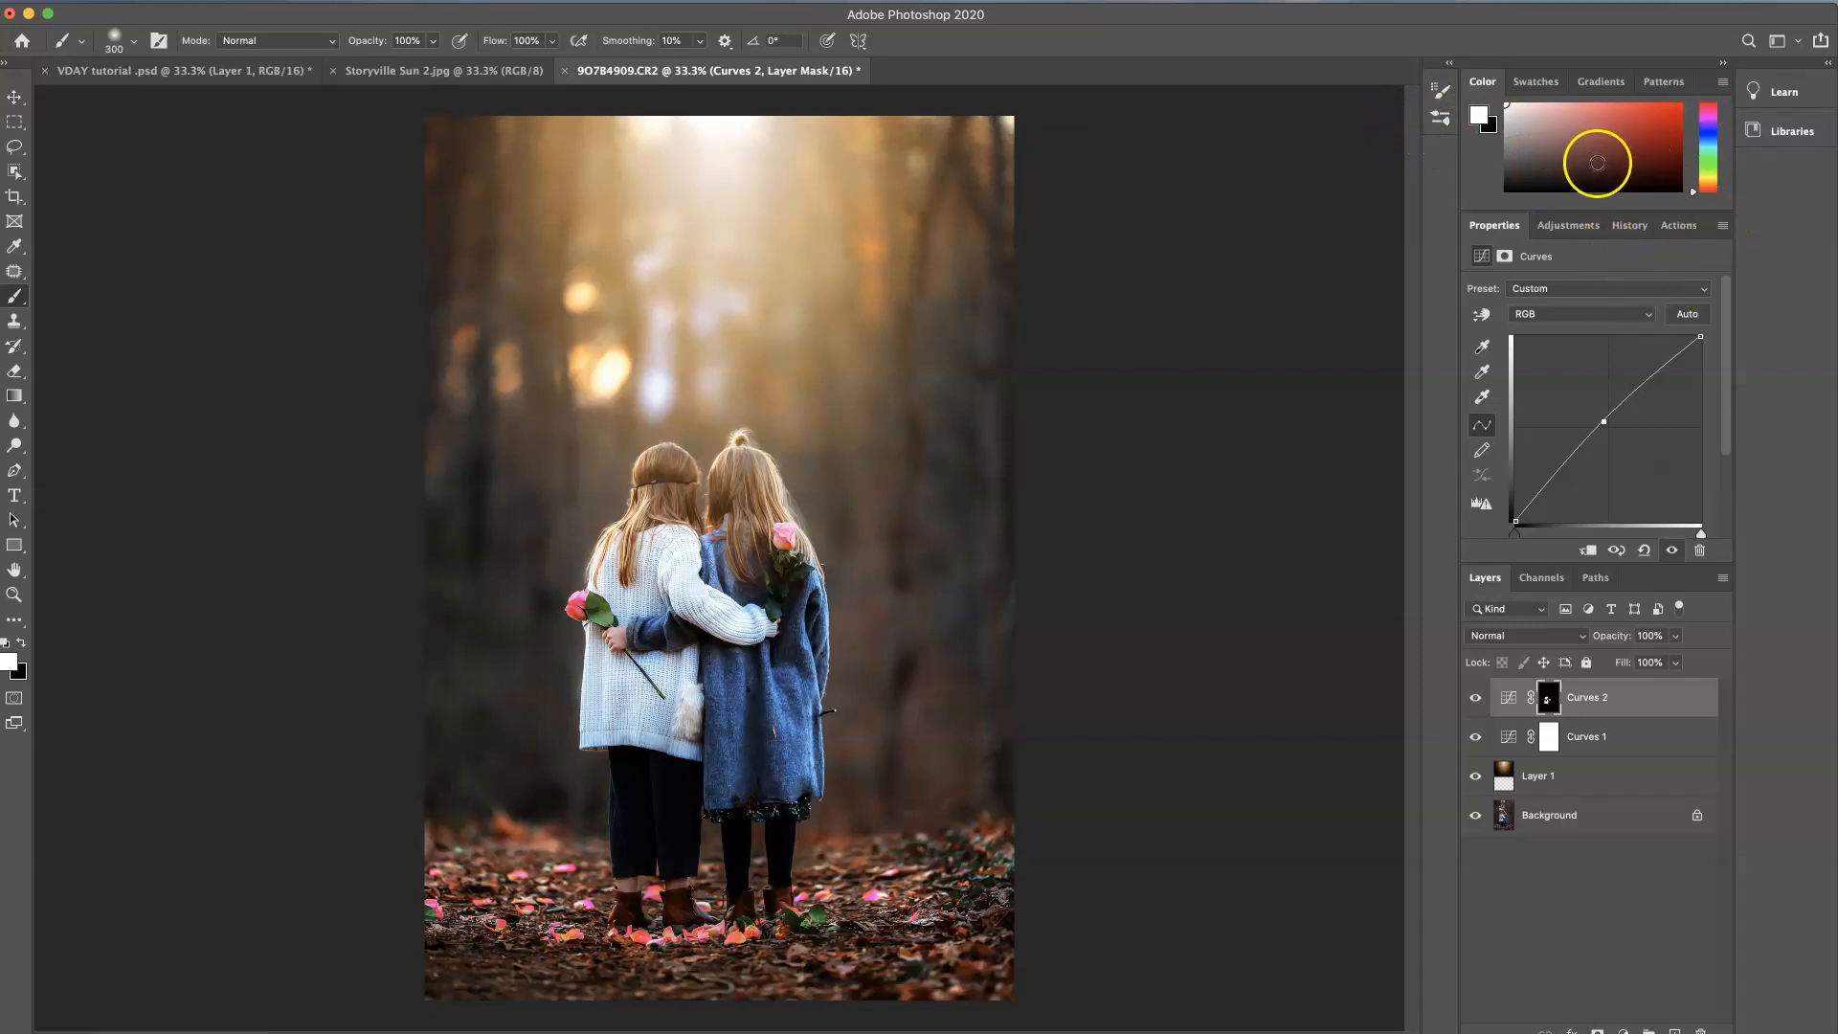
- Add a Hue/Saturation adjustment, sample the sweater's Cyans and drop their Saturation to -100, toggling visibility to compare
{"action": "left_click", "coordinate": [1564, 227]}
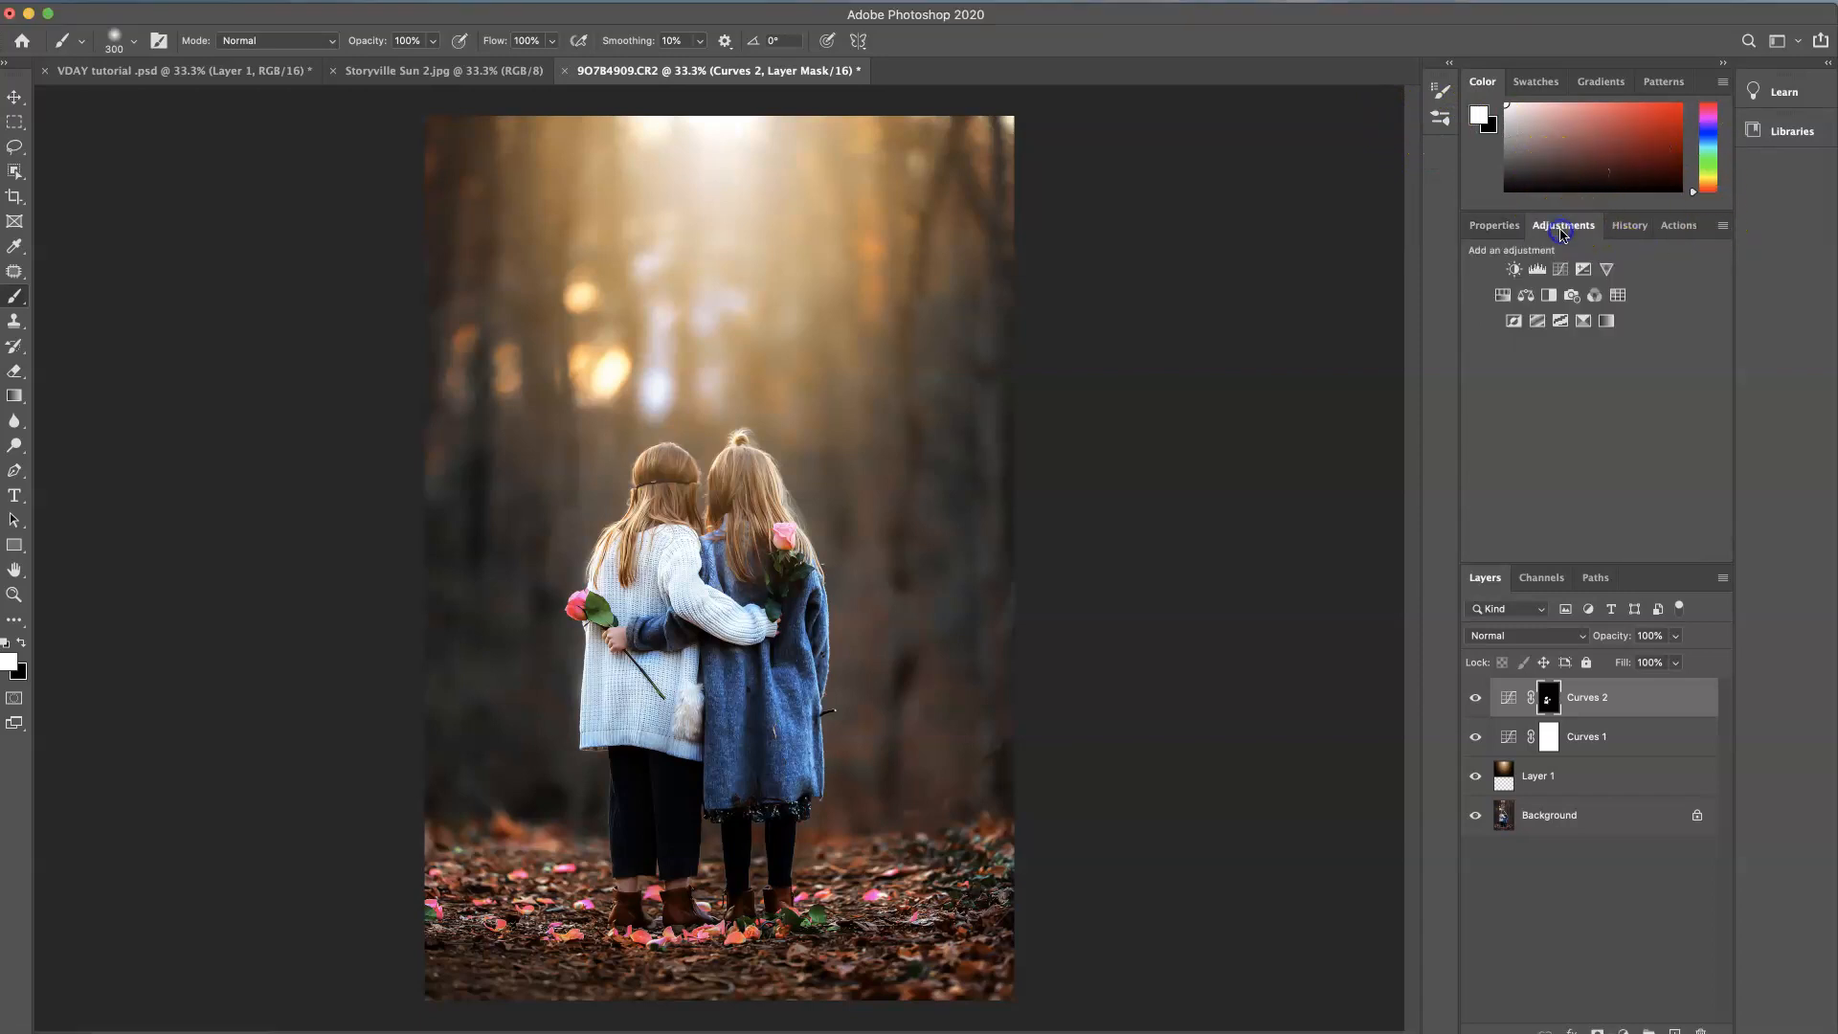
{"action": "left_click", "coordinate": [1502, 294]}
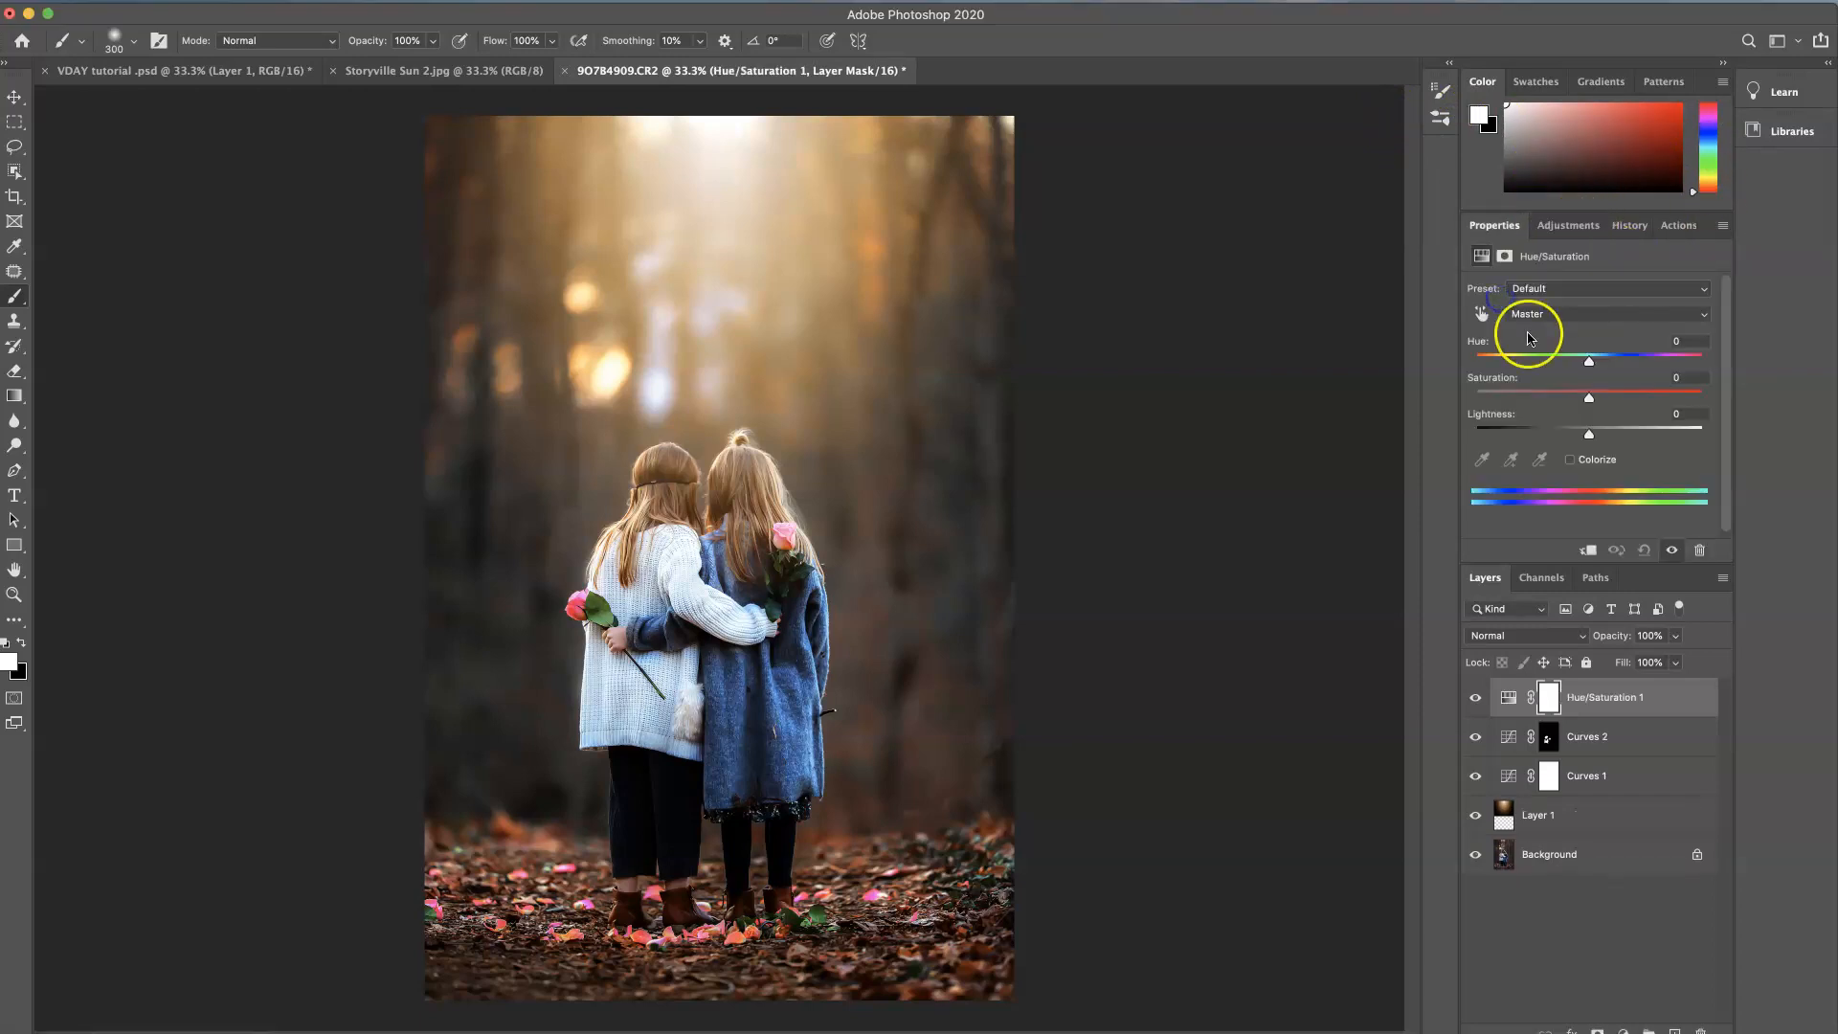
{"action": "left_click", "coordinate": [1483, 313]}
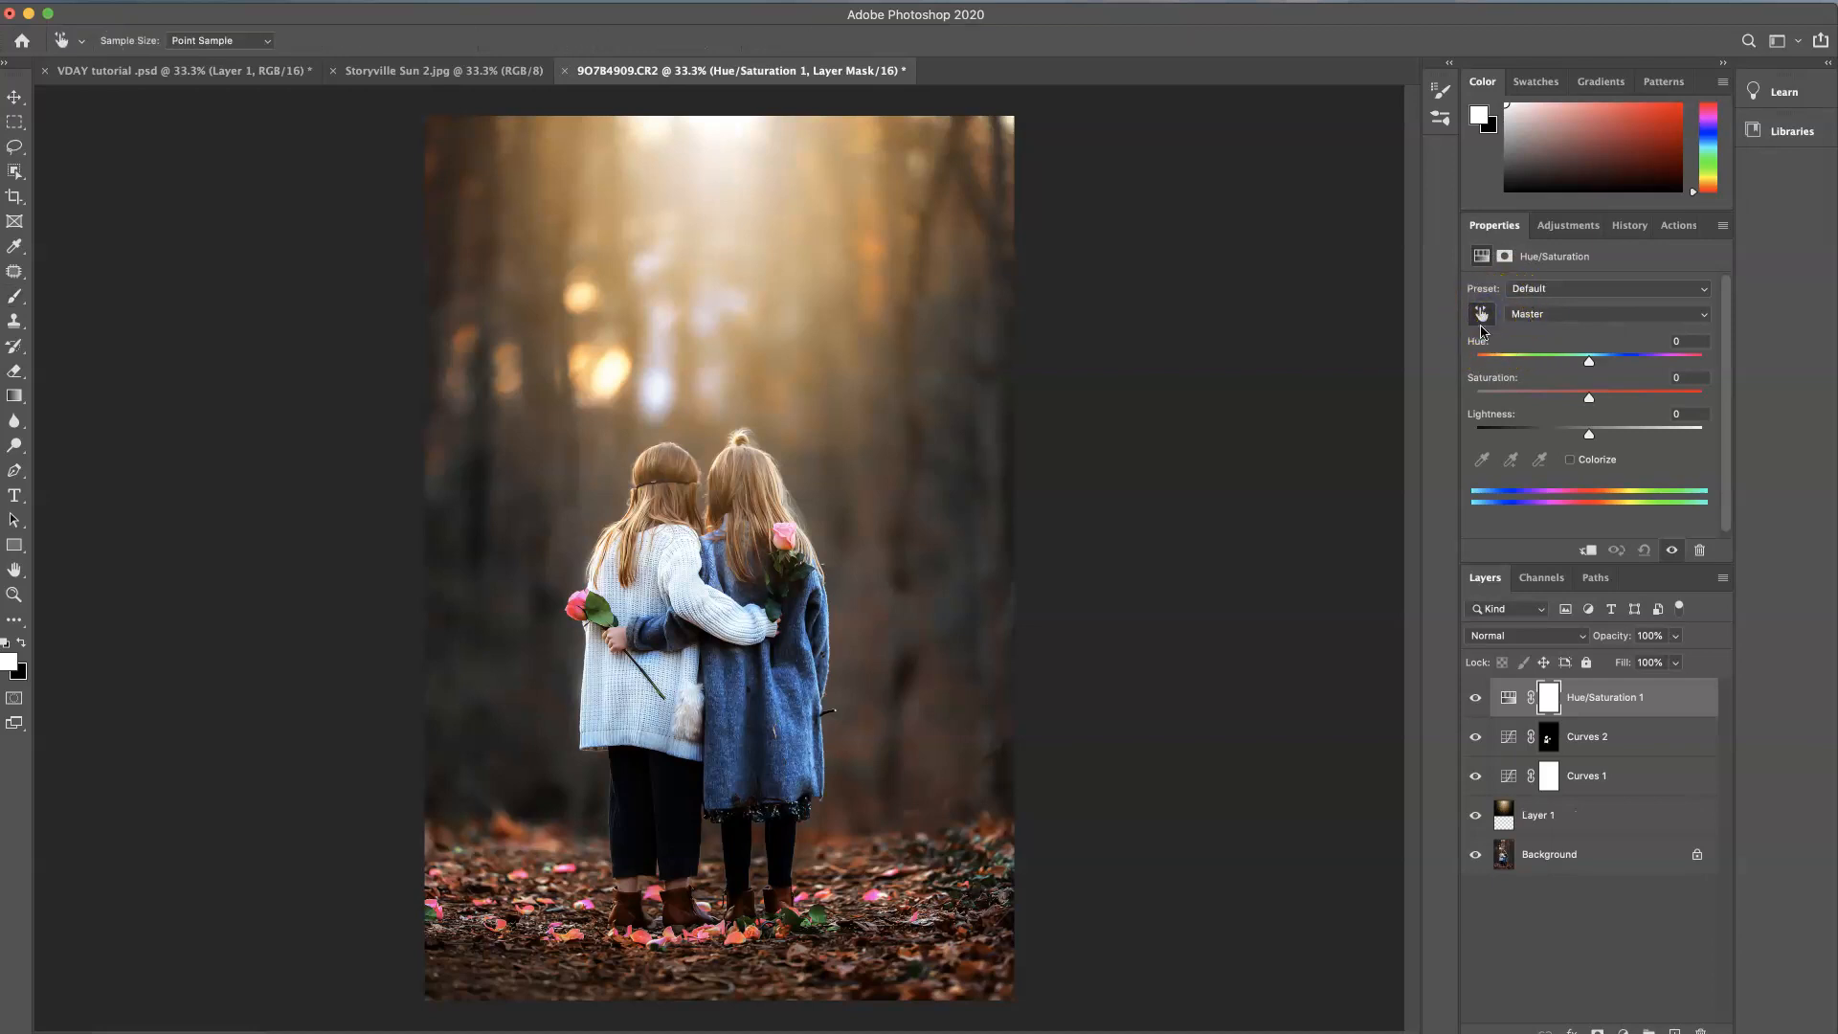
{"action": "left_click", "coordinate": [649, 574]}
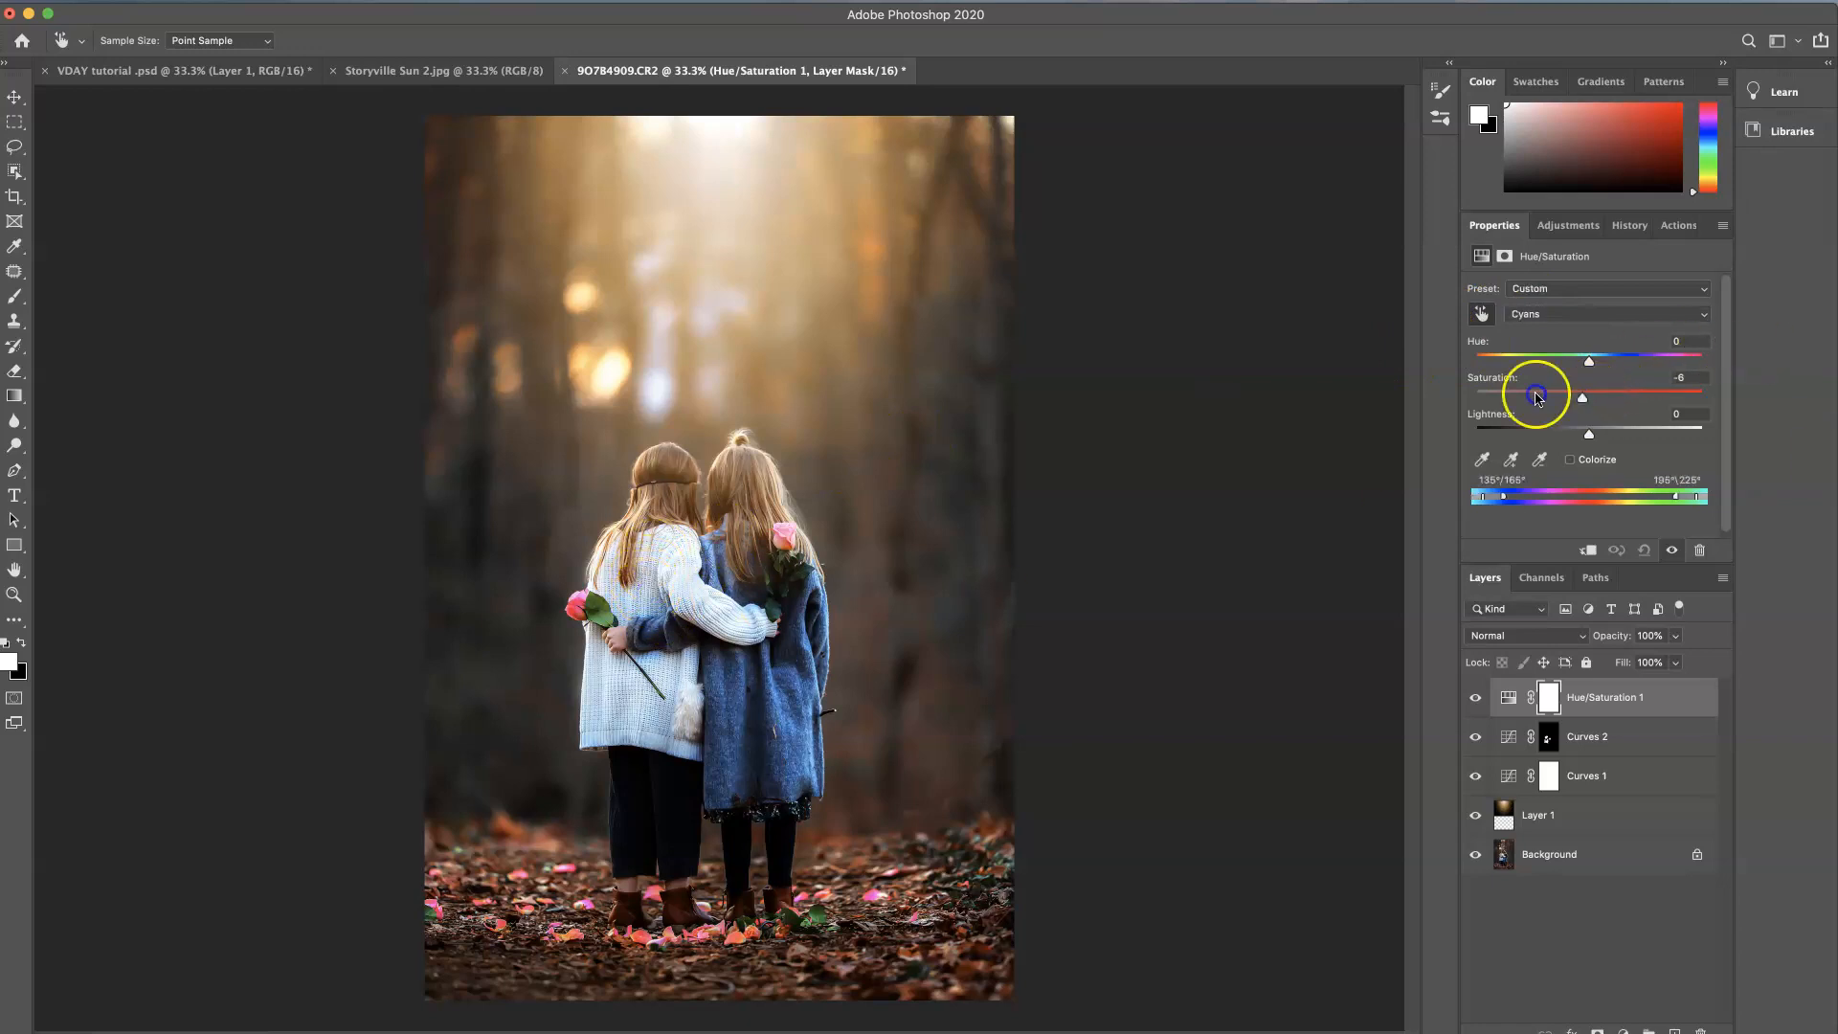
{"action": "left_click_drag", "start_coordinate": [1536, 396], "coordinate": [1460, 392]}
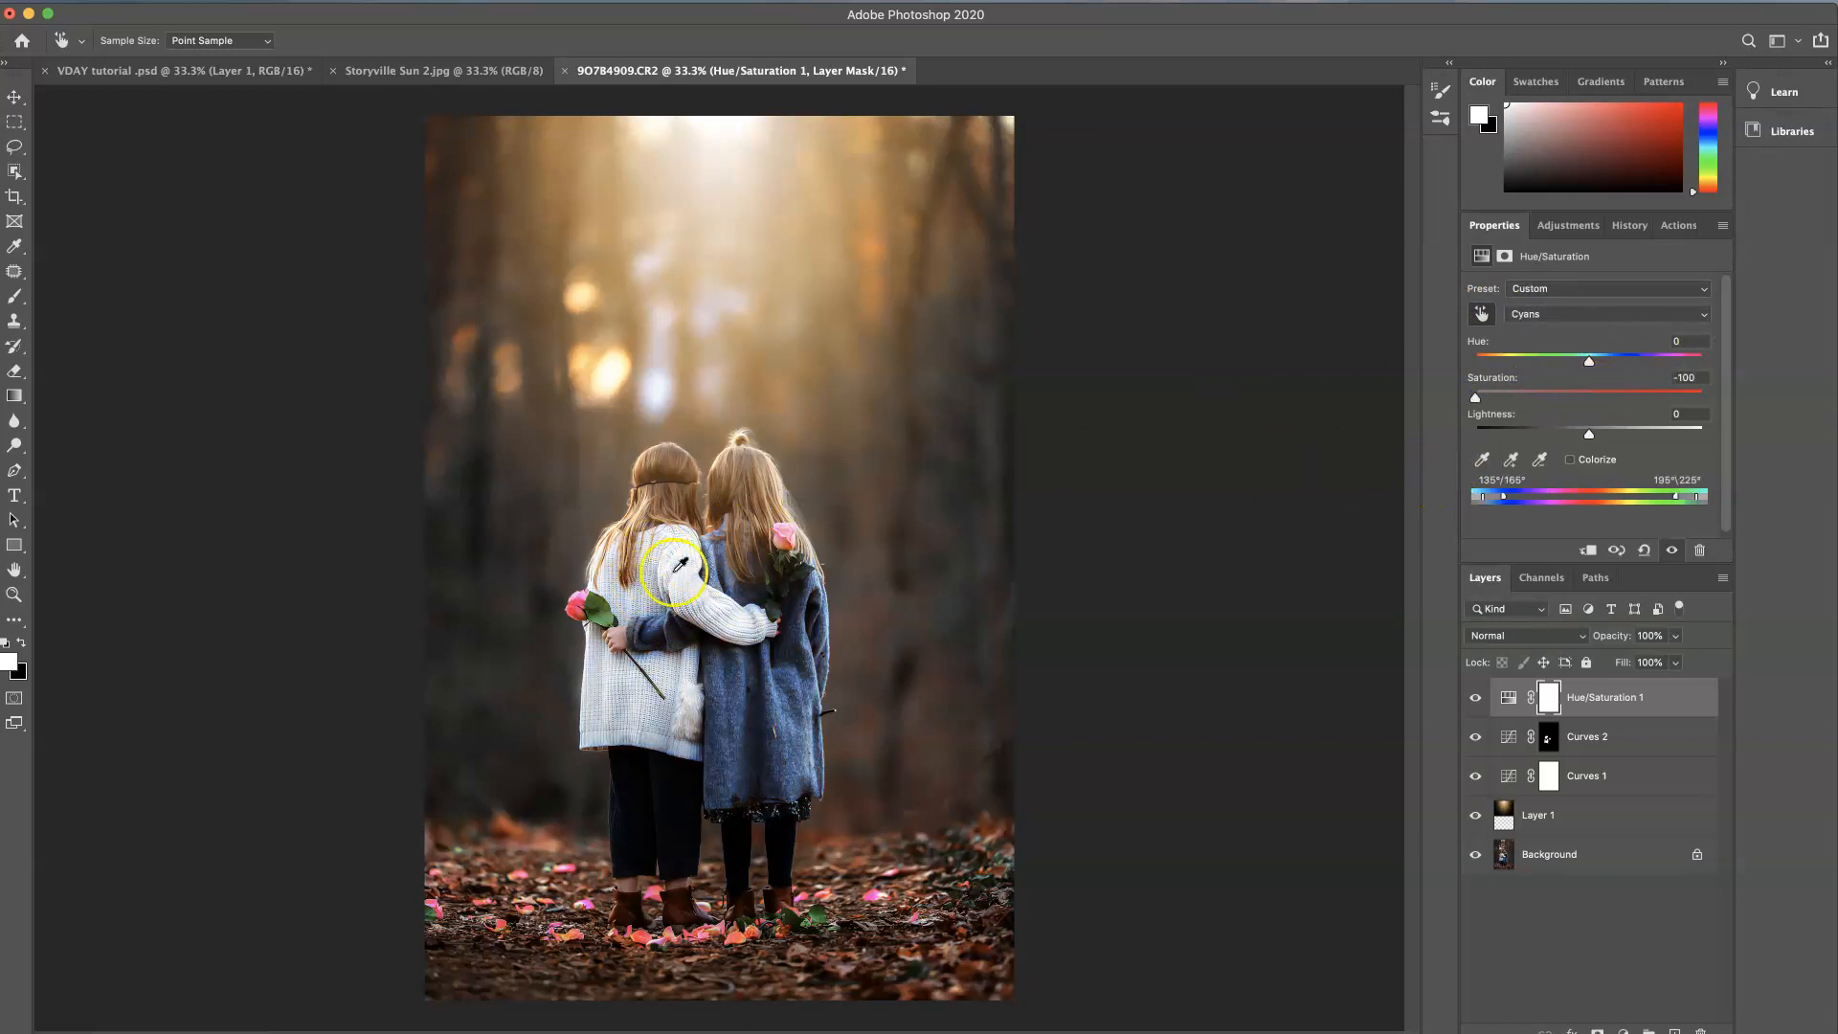
{"action": "left_click", "coordinate": [1672, 551]}
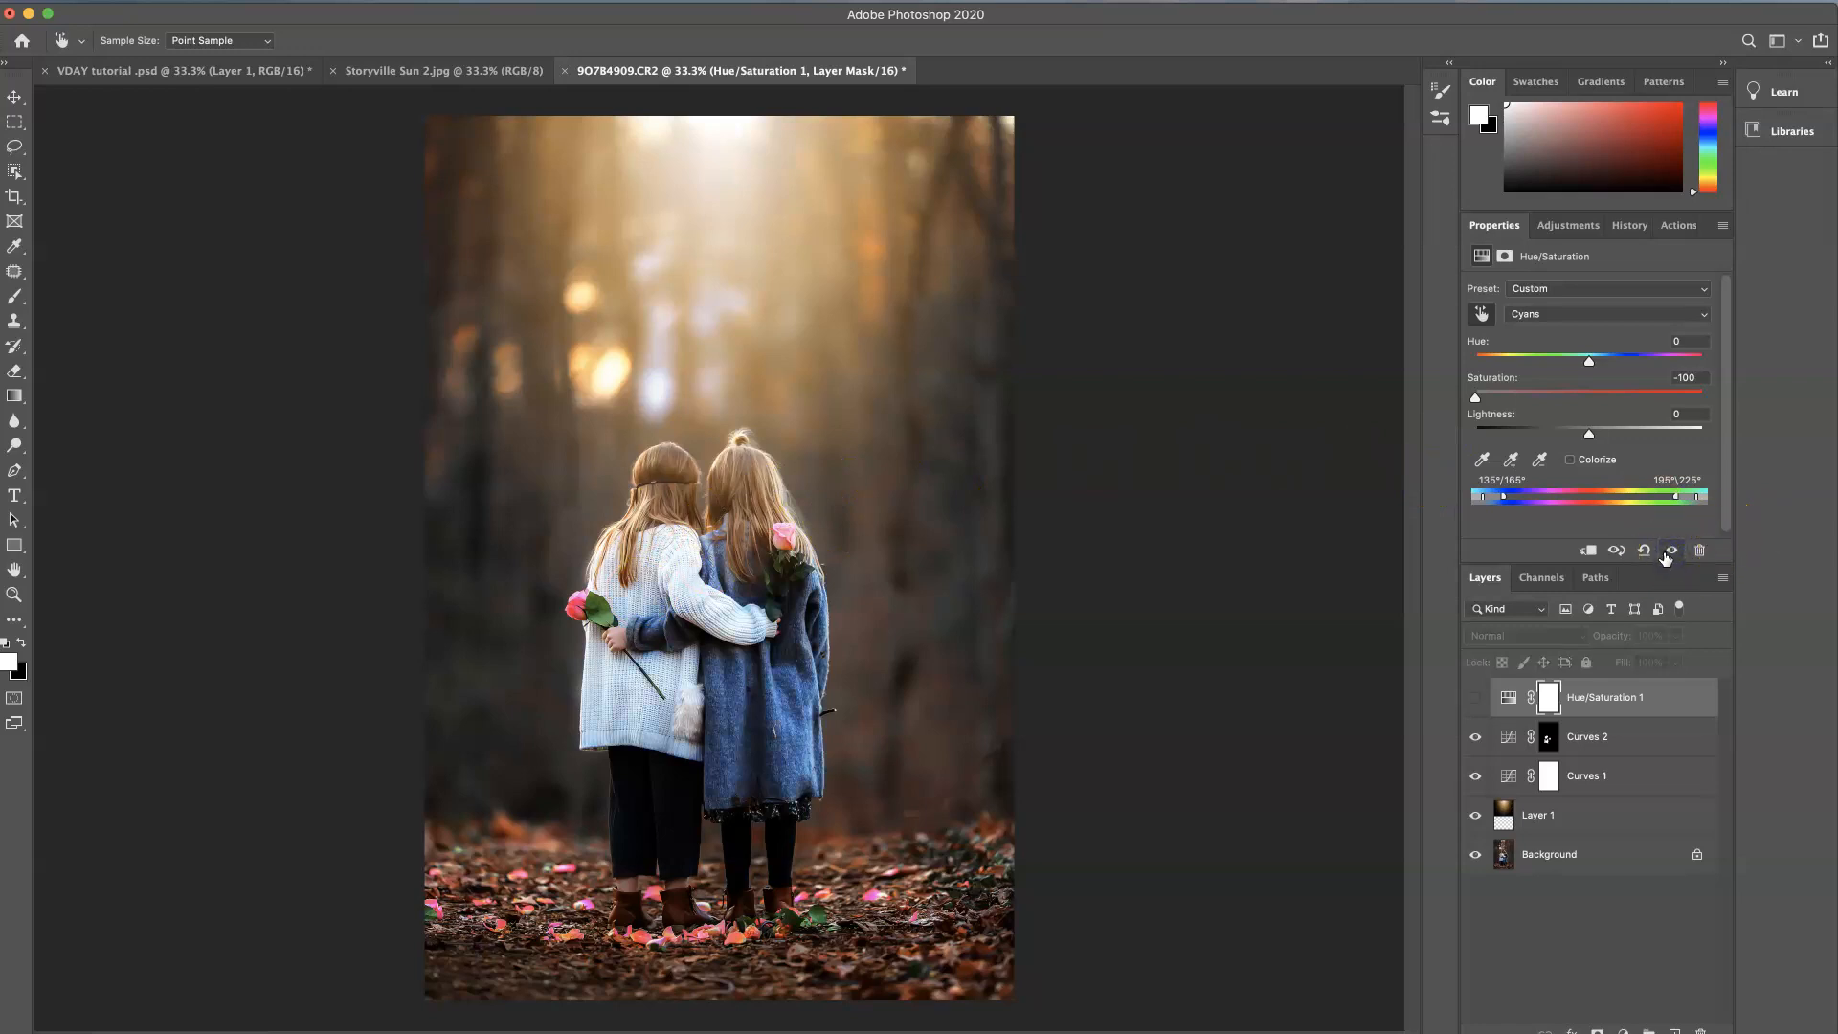
{"action": "left_click", "coordinate": [1670, 550]}
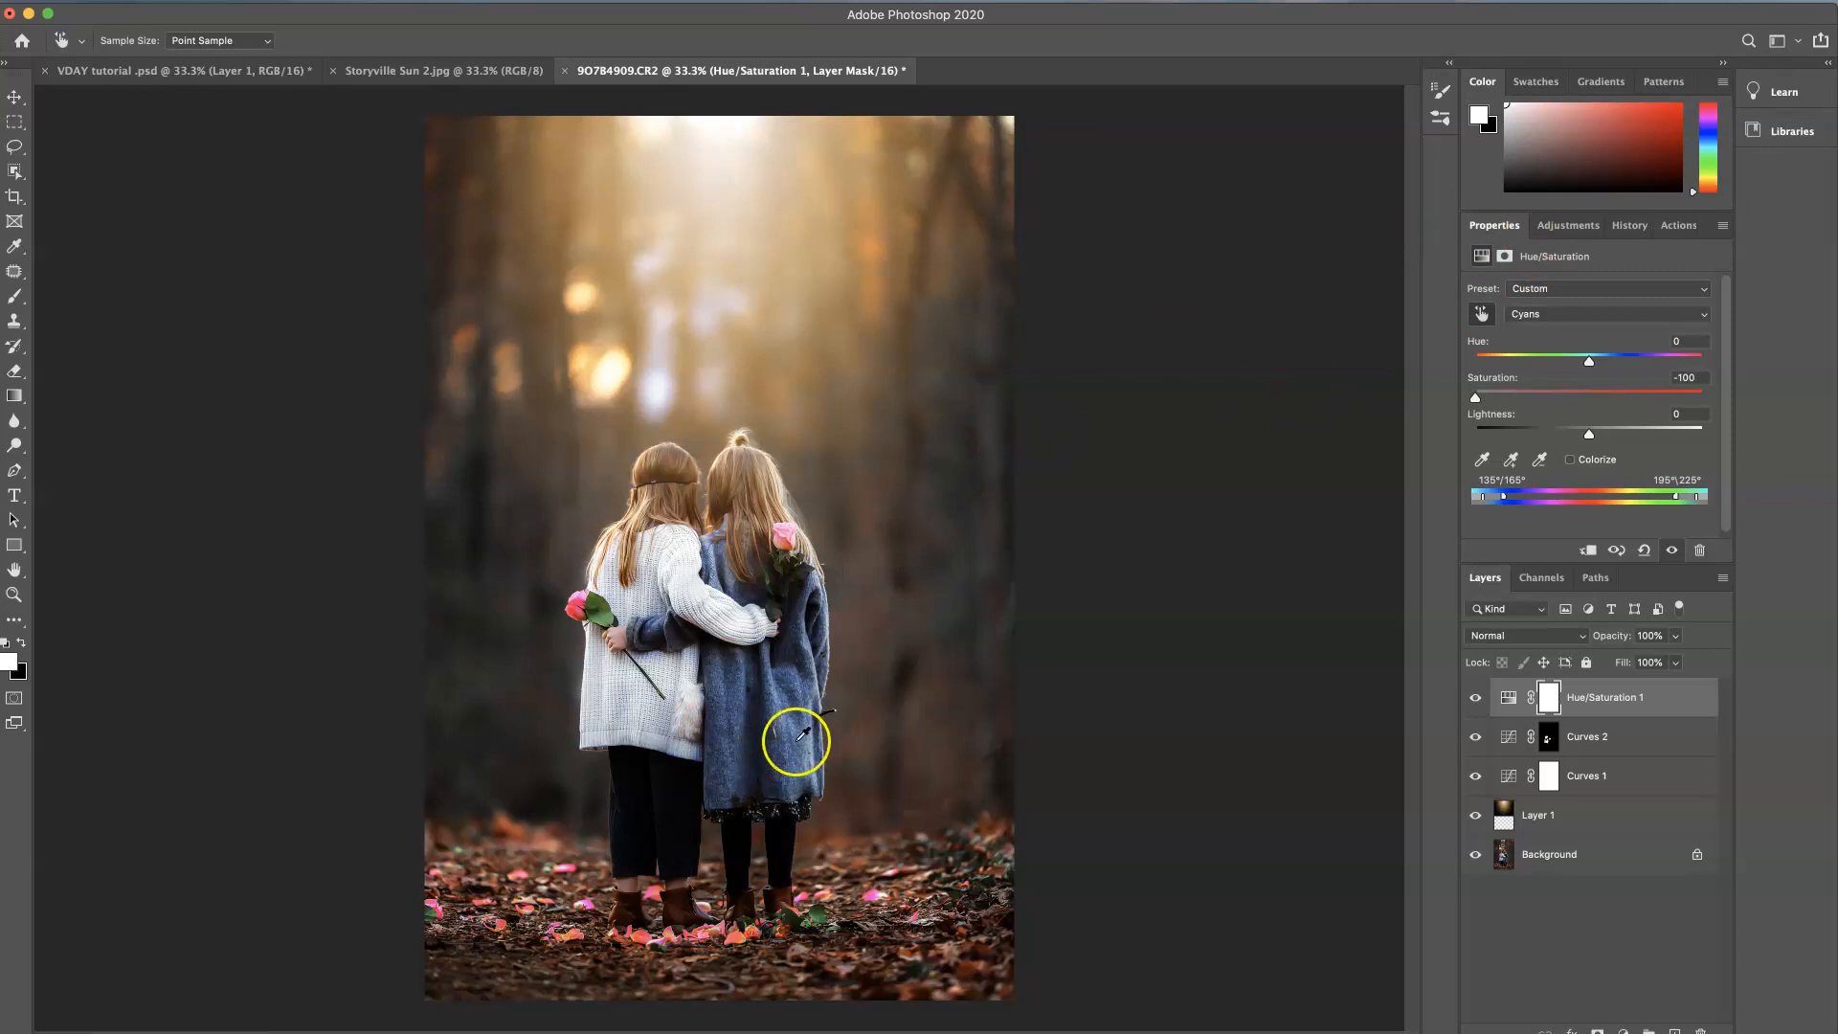
- Add another Hue/Saturation adjustment targeting the coat's Blues at -84 saturation, toggling visibility to compare
{"action": "left_click", "coordinate": [1564, 226]}
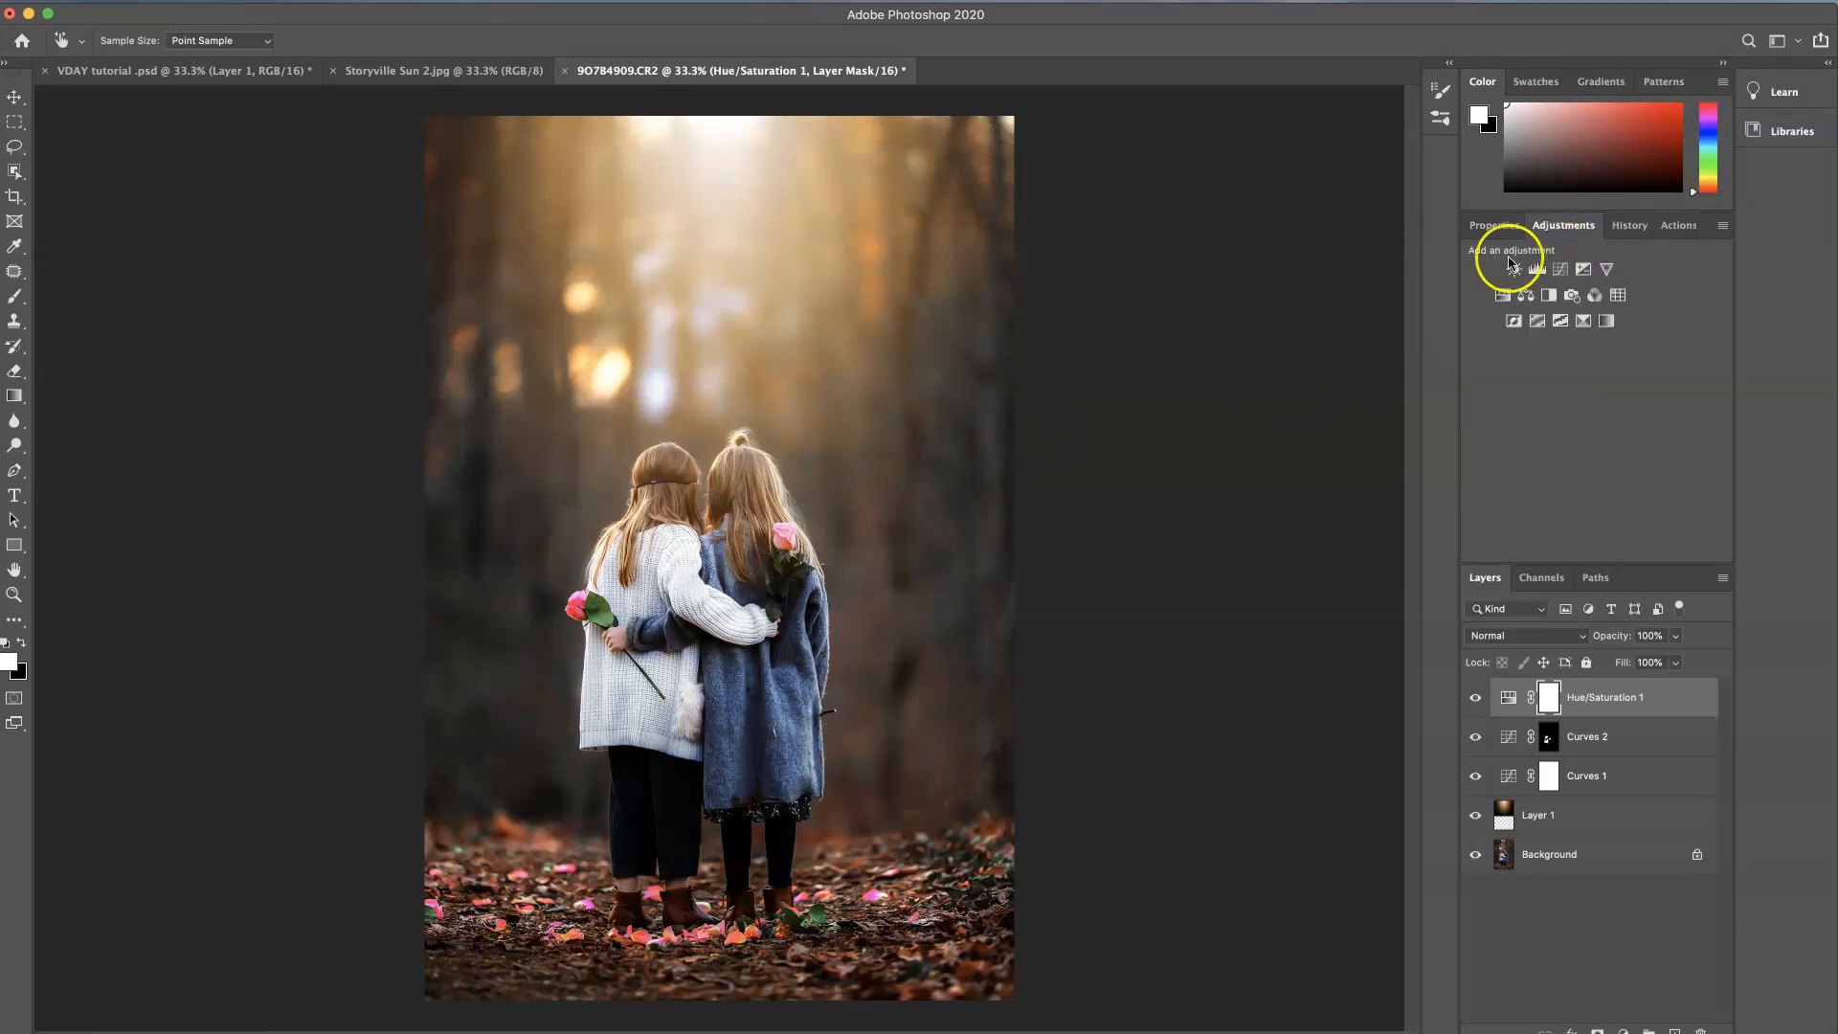
{"action": "left_click", "coordinate": [1502, 296]}
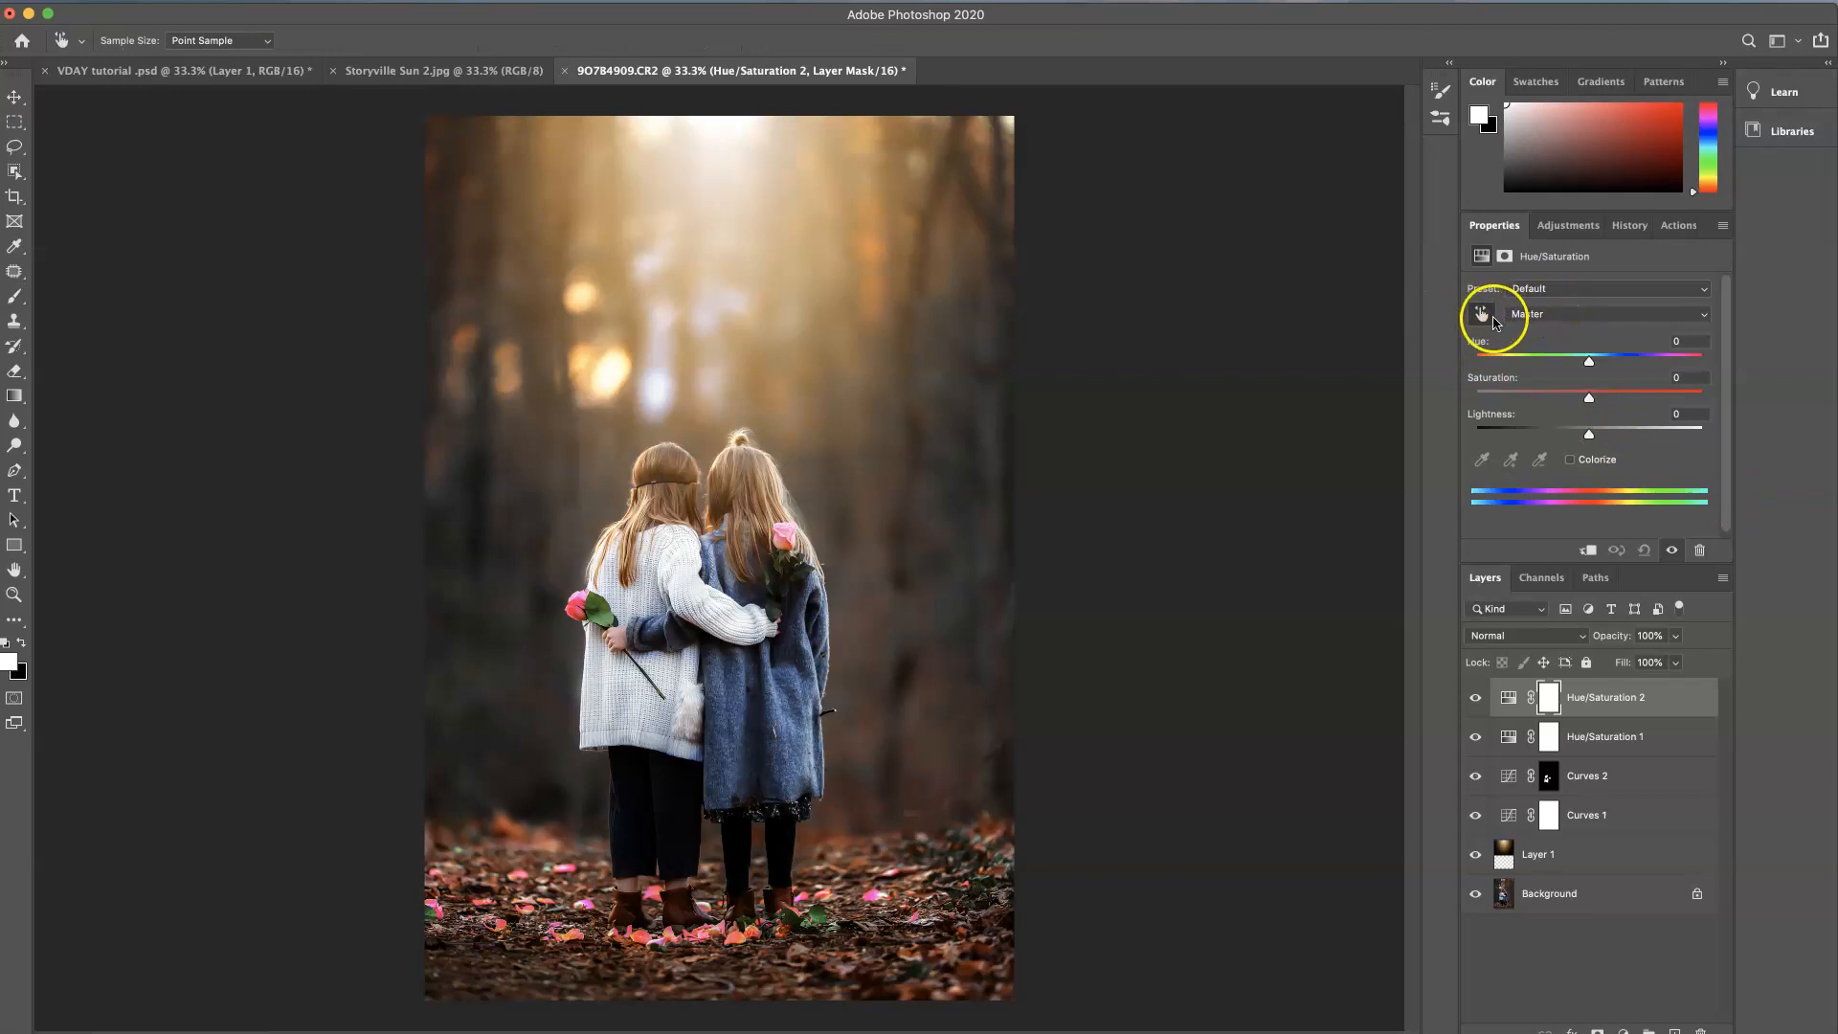
{"action": "left_click", "coordinate": [744, 697]}
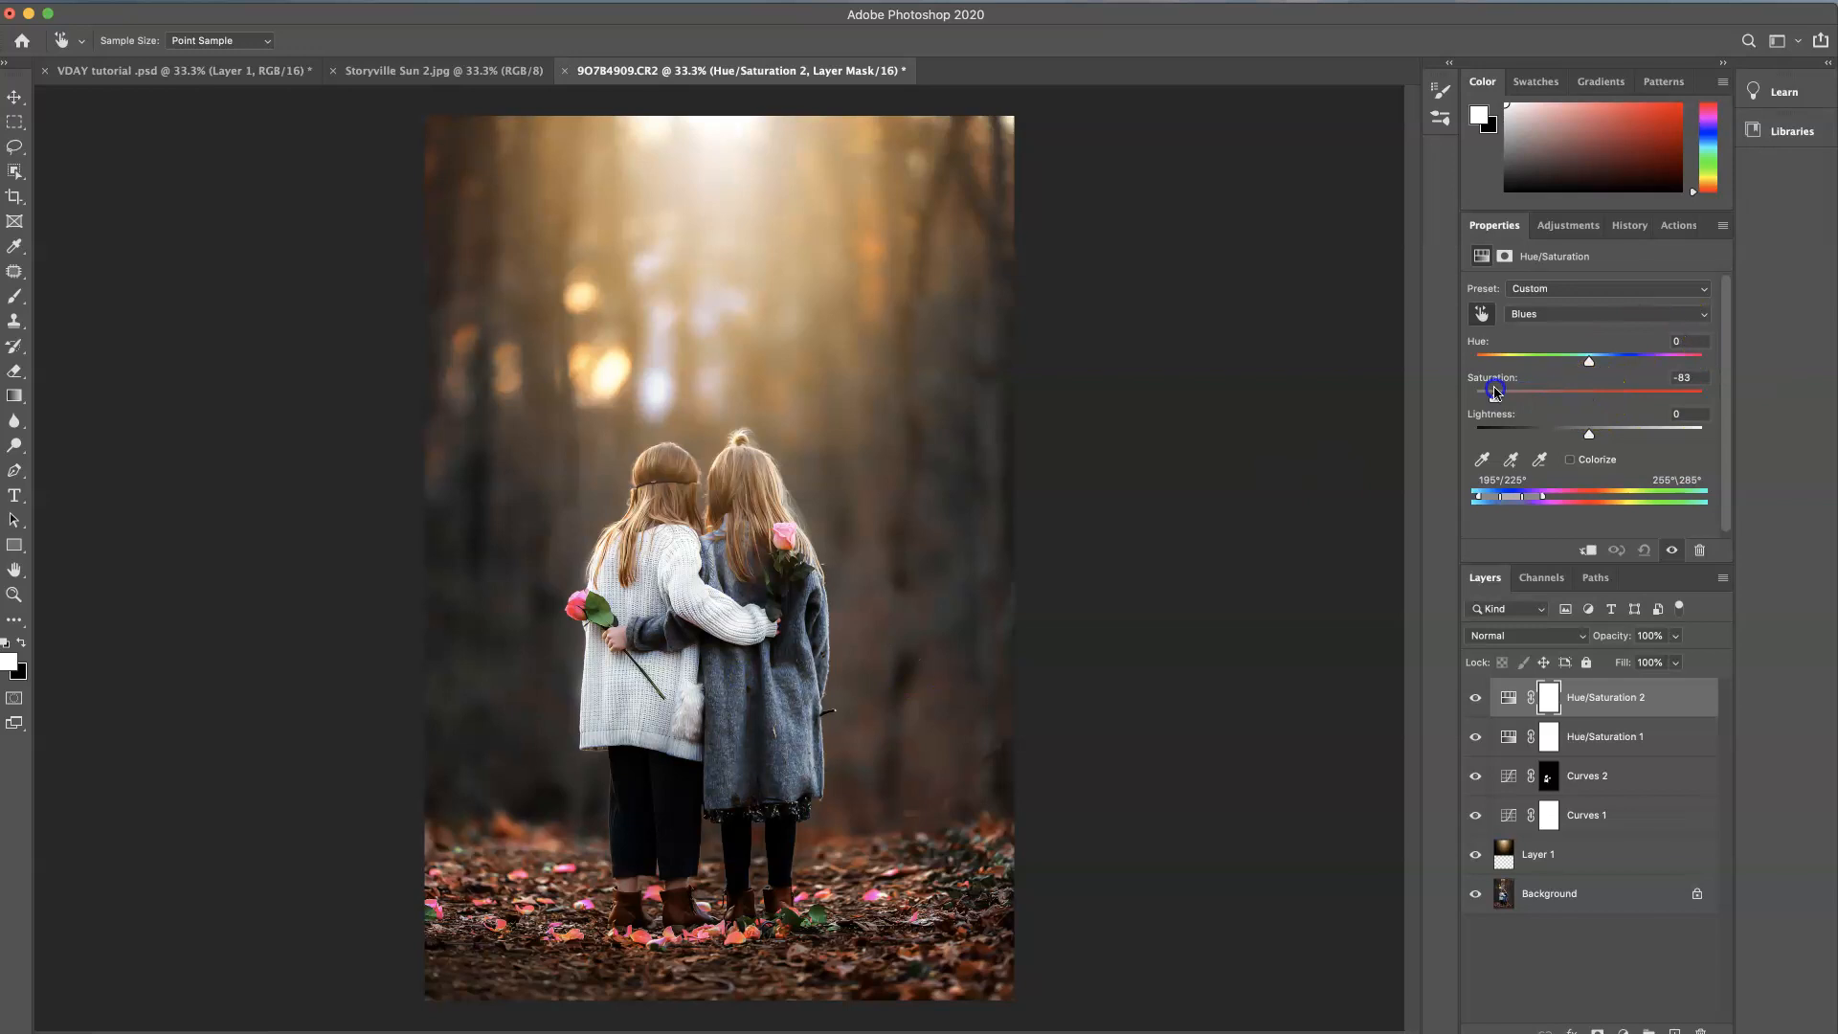
{"action": "left_click", "coordinate": [1475, 699]}
{"action": "left_click", "coordinate": [1475, 699]}
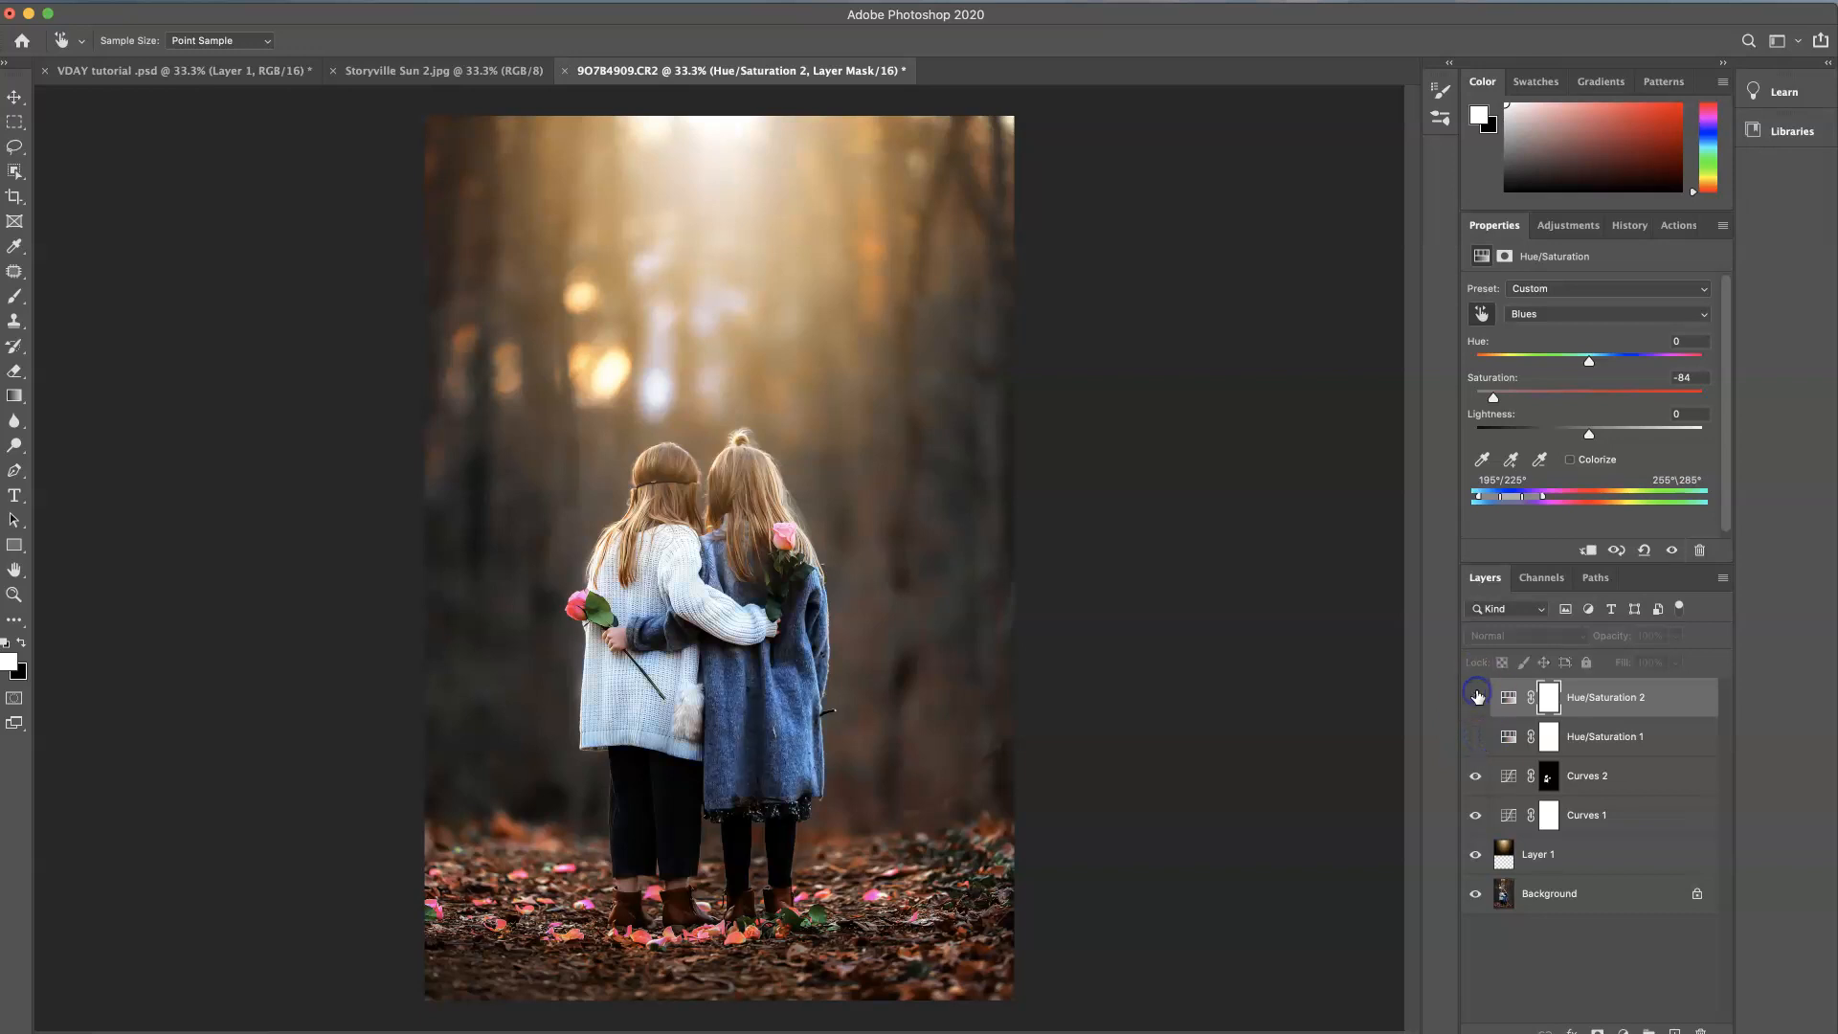